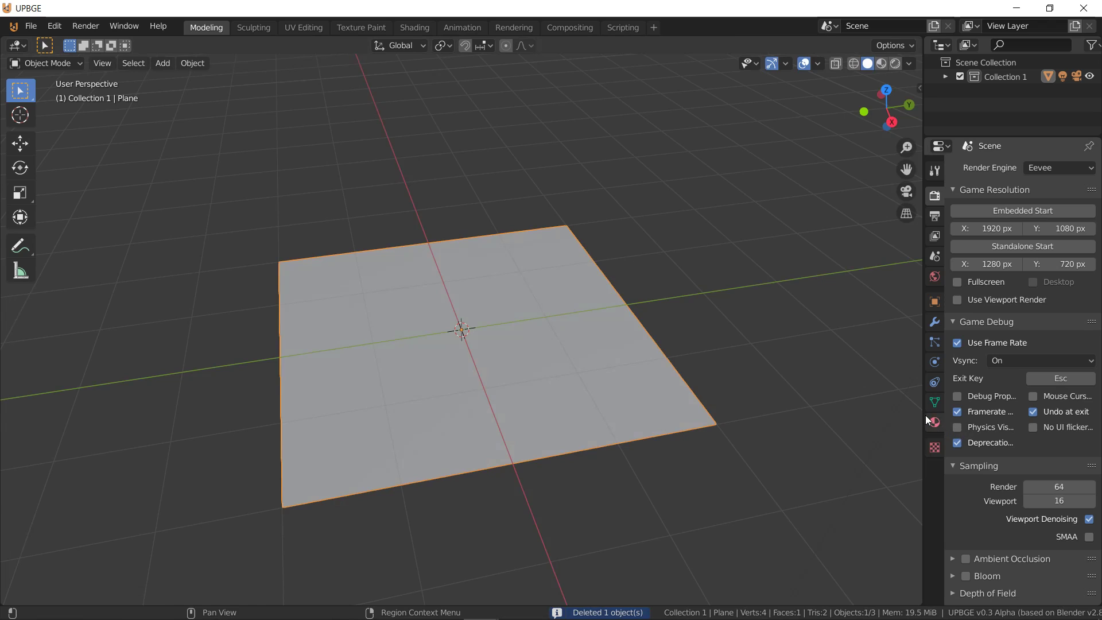
Split the 3D viewport horizontally into two stacked areas and switch the upper one to Rendered shading
right_click(923, 415)
left_click(911, 425)
left_click(726, 428)
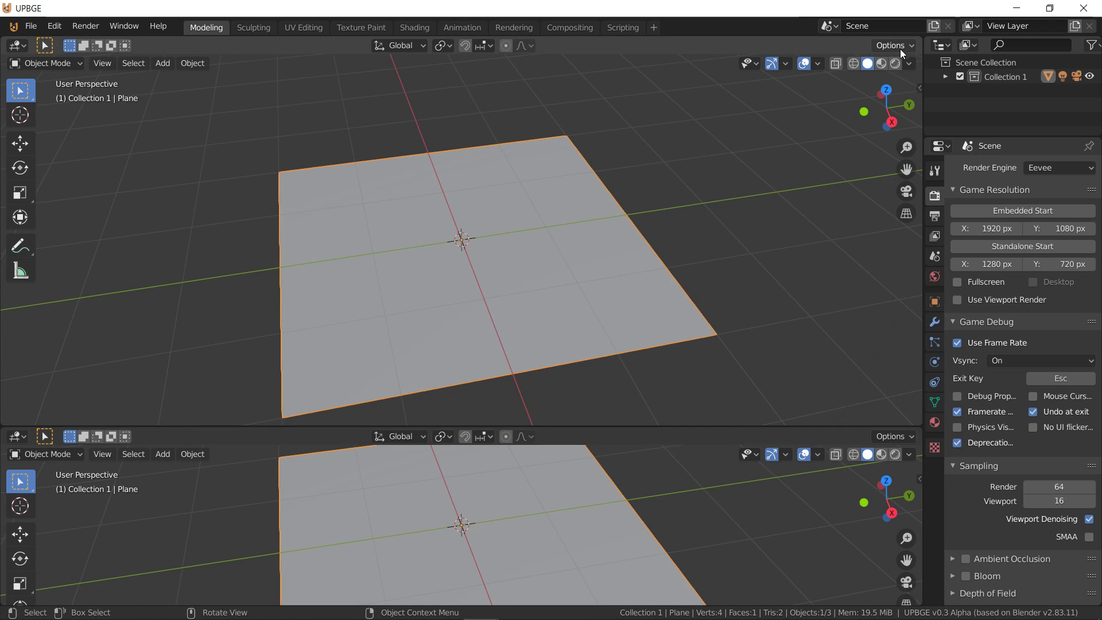
left_click(895, 64)
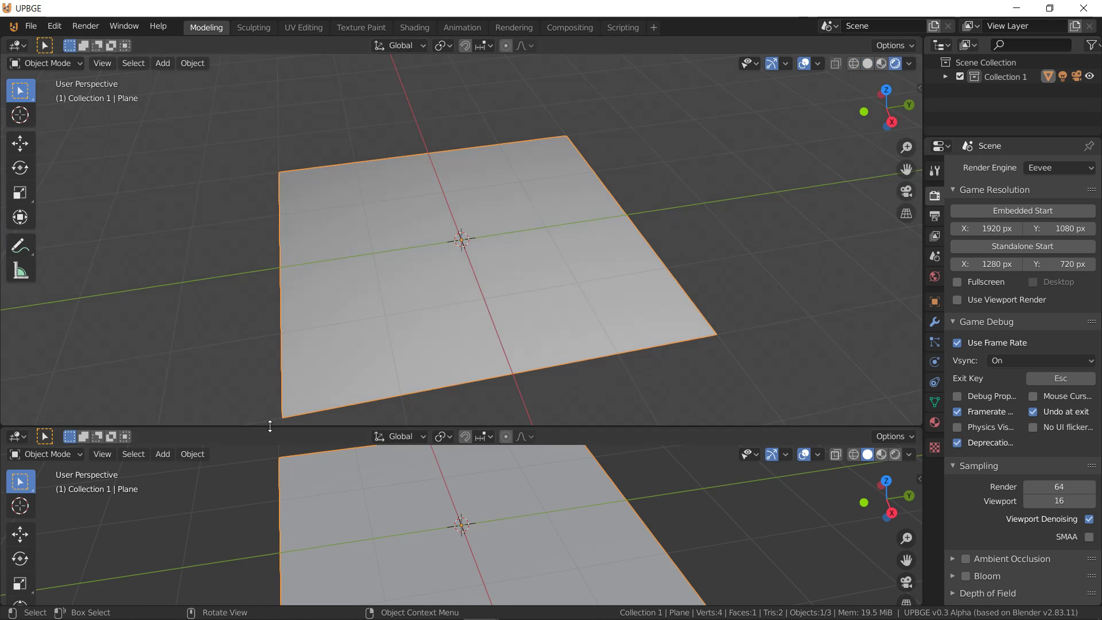
Enlarge the lower area, turning it into a Shader Editor, and create a new material for the plane
left_click_drag(269, 426, 269, 352)
left_click(23, 367)
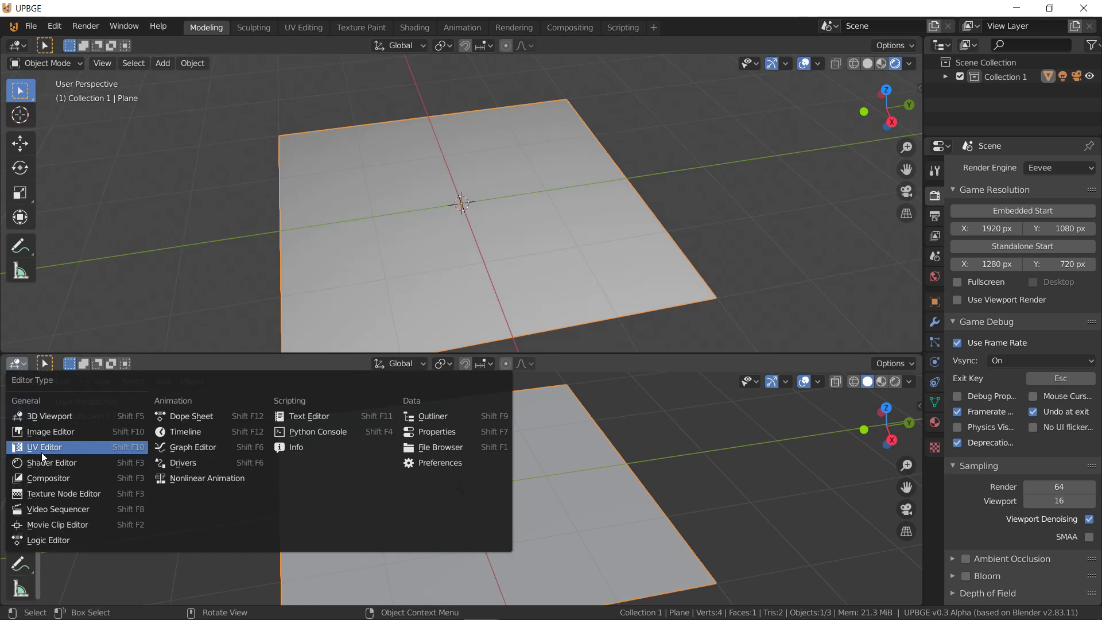
left_click(44, 463)
left_click(480, 362)
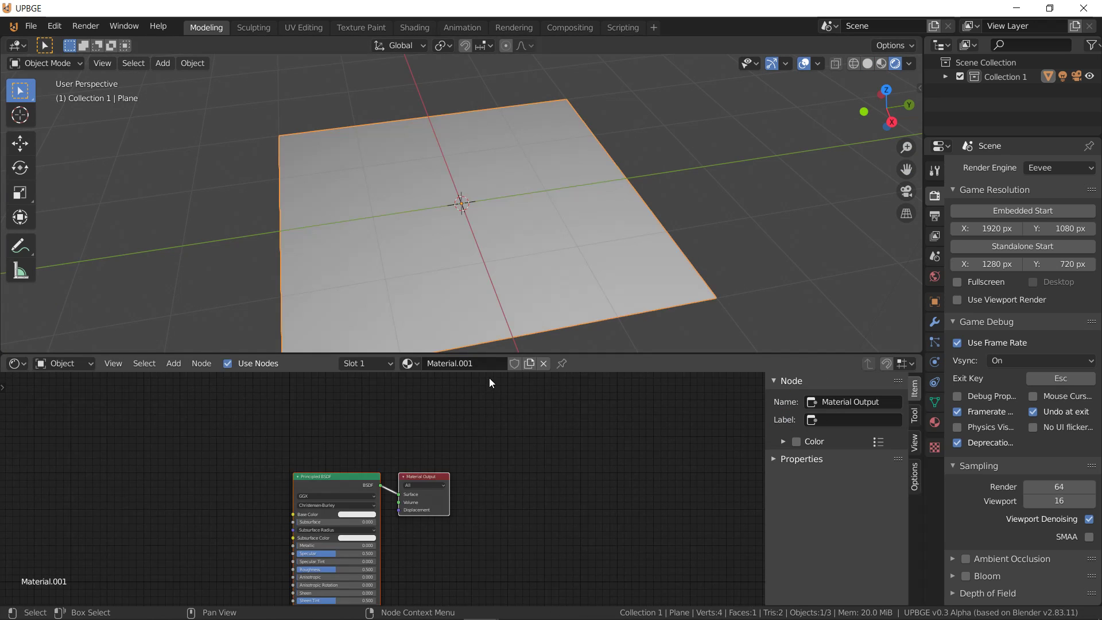
Replace the Principled BSDF node with an Emission shader connected to the Material Output's Surface input
left_click(404, 459)
key("x")
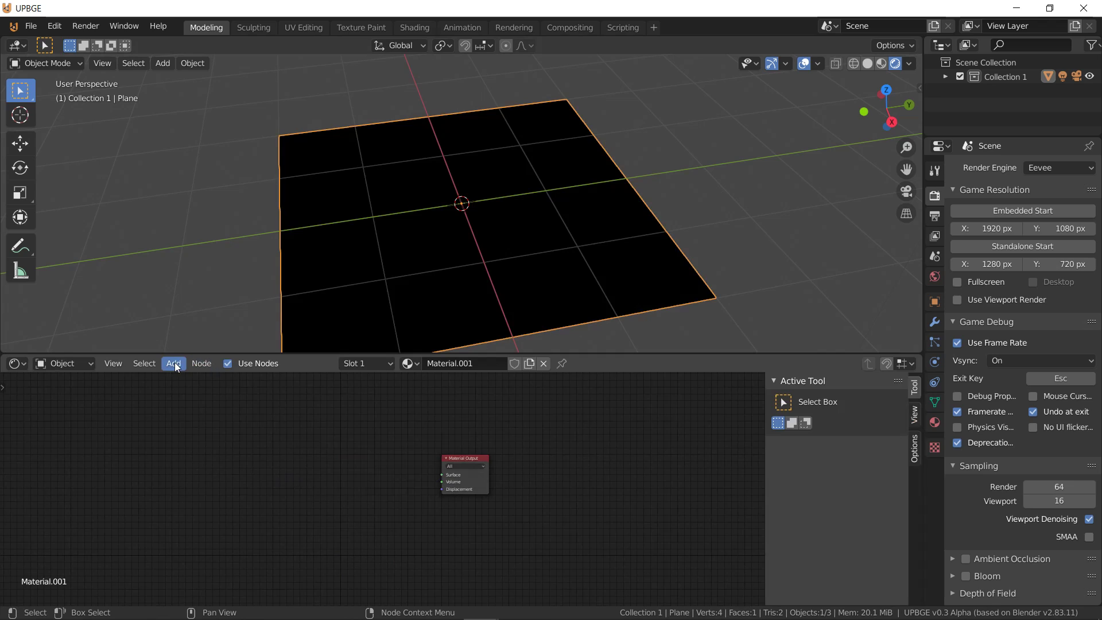
mouse_move(190, 427)
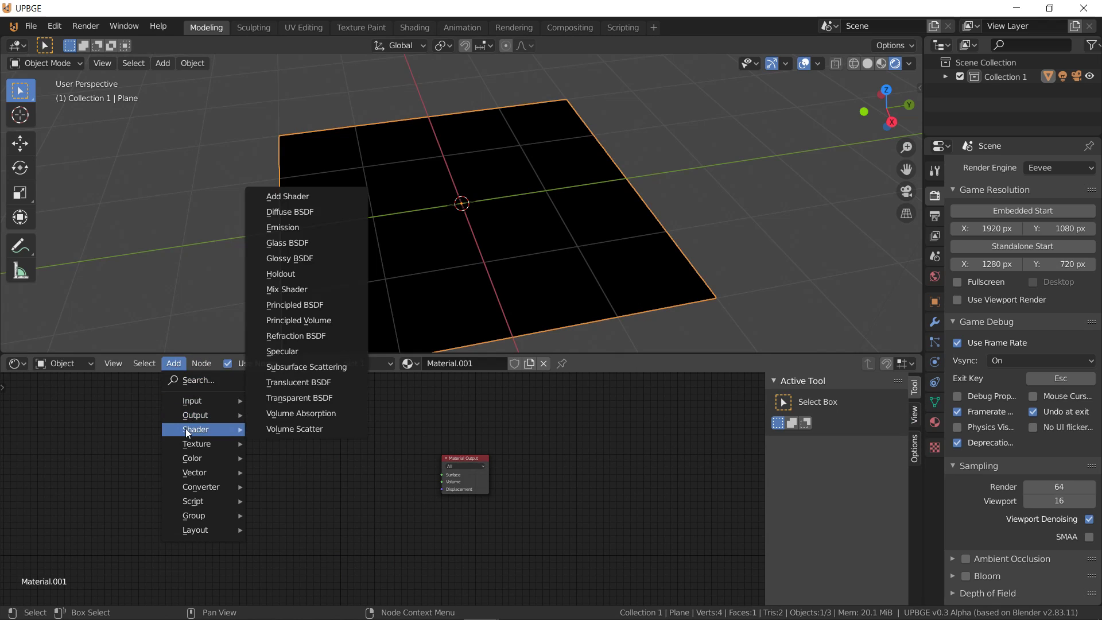
left_click(284, 228)
left_click(350, 504)
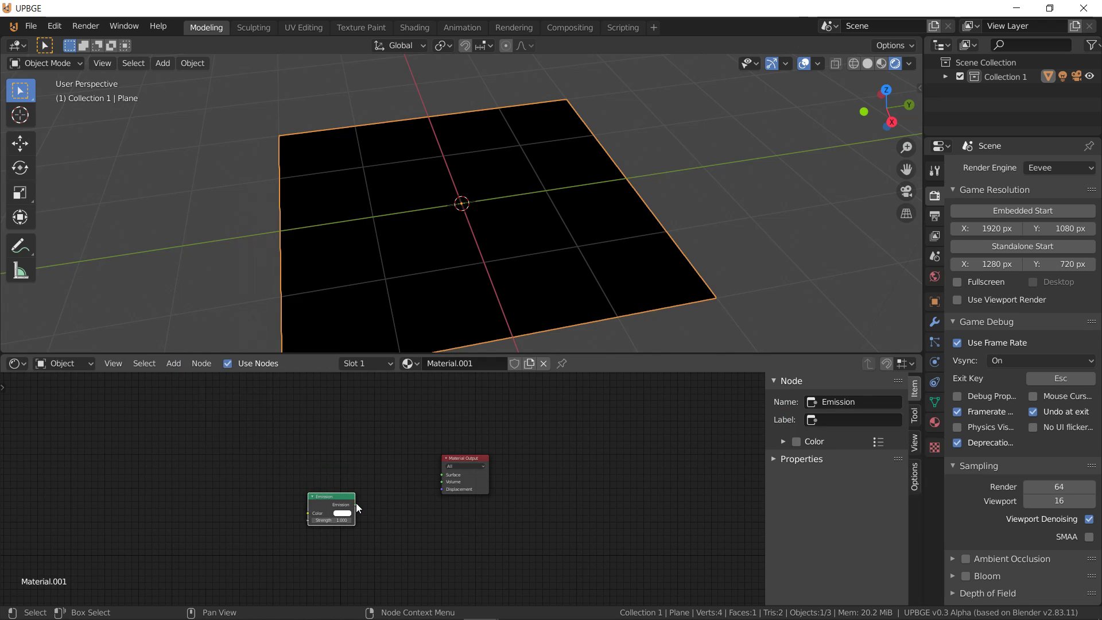
left_click_drag(443, 473, 443, 475)
Add a Geometry node and connect its Position output to the Emission shader's Color
left_click(174, 363)
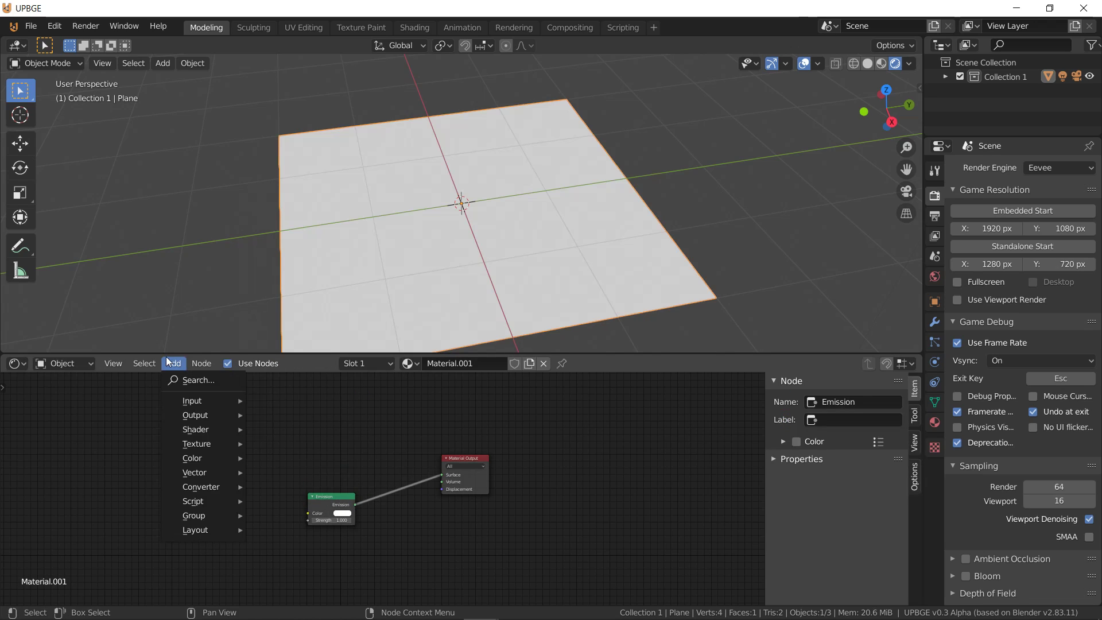
mouse_move(185, 400)
left_click(310, 200)
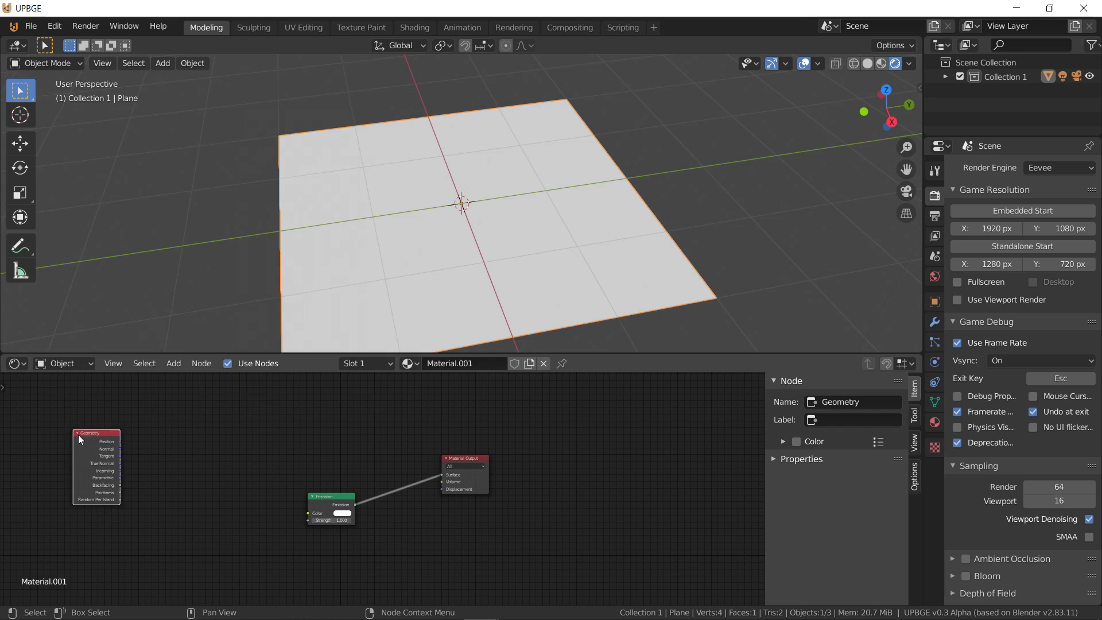
left_click_drag(290, 511, 309, 515)
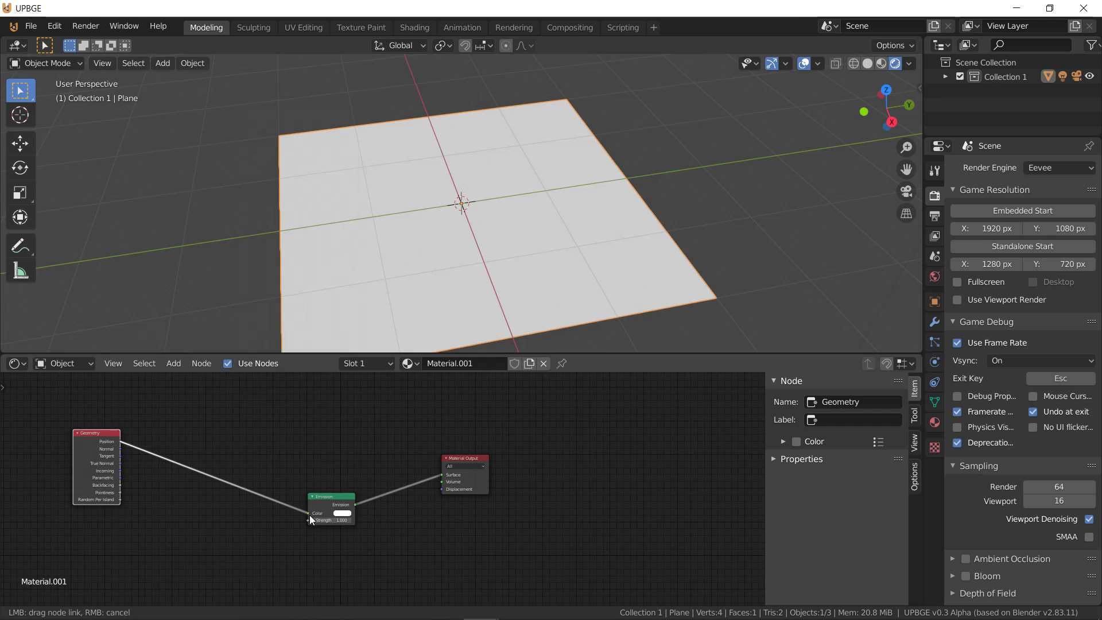
Insert a Gradient Texture node between Geometry and Emission and set its type to Quadratic sphere
left_click(174, 363)
mouse_move(199, 447)
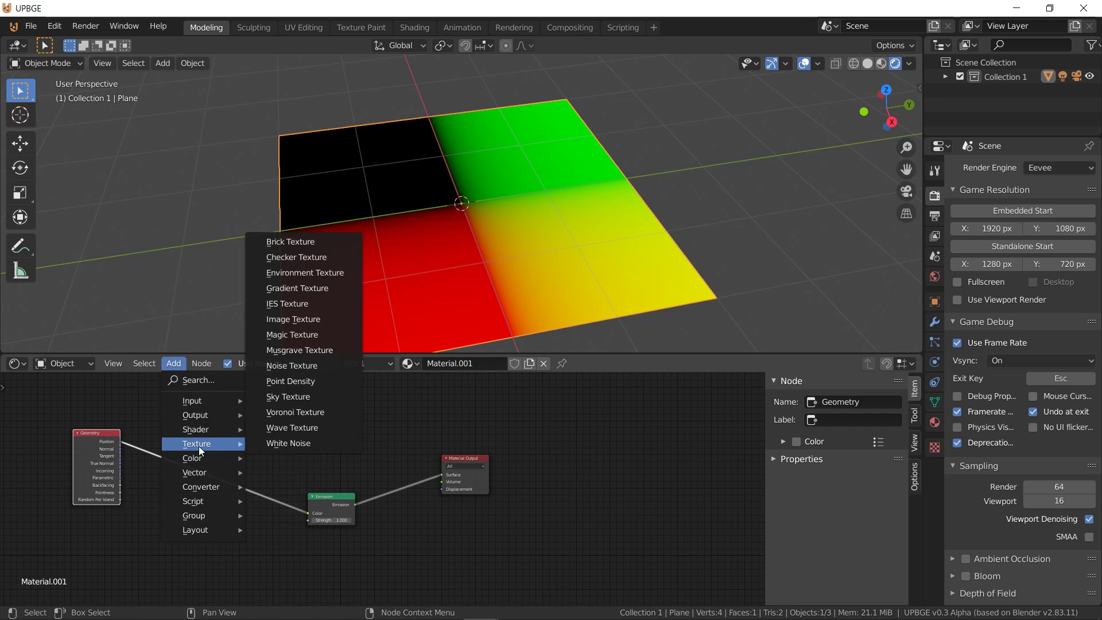
left_click(279, 287)
left_click(166, 446)
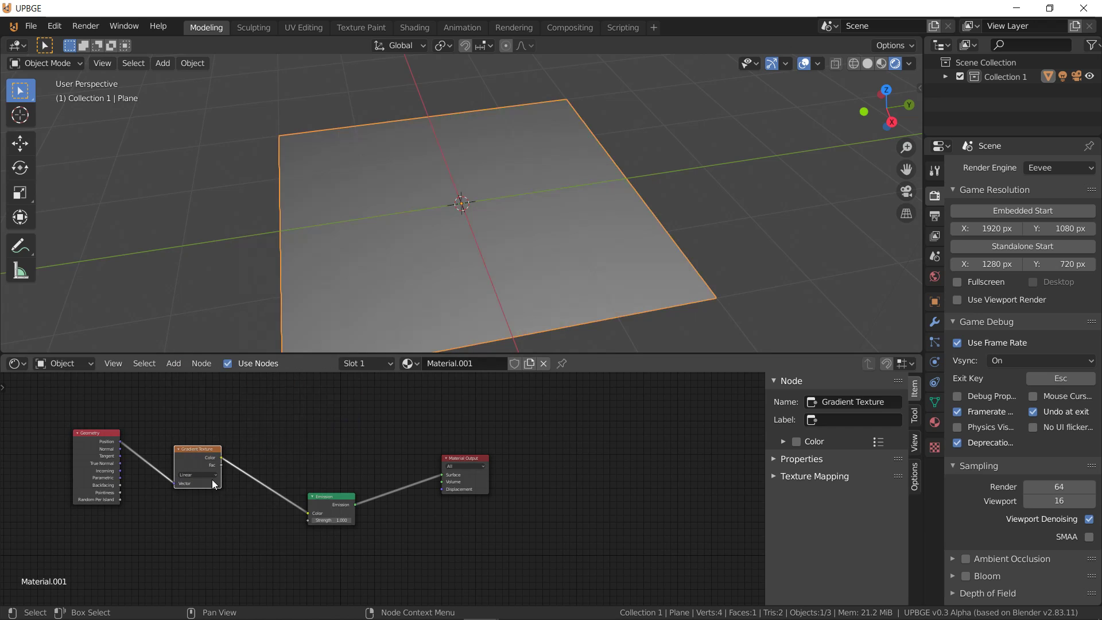
left_click(207, 477)
left_click(223, 518)
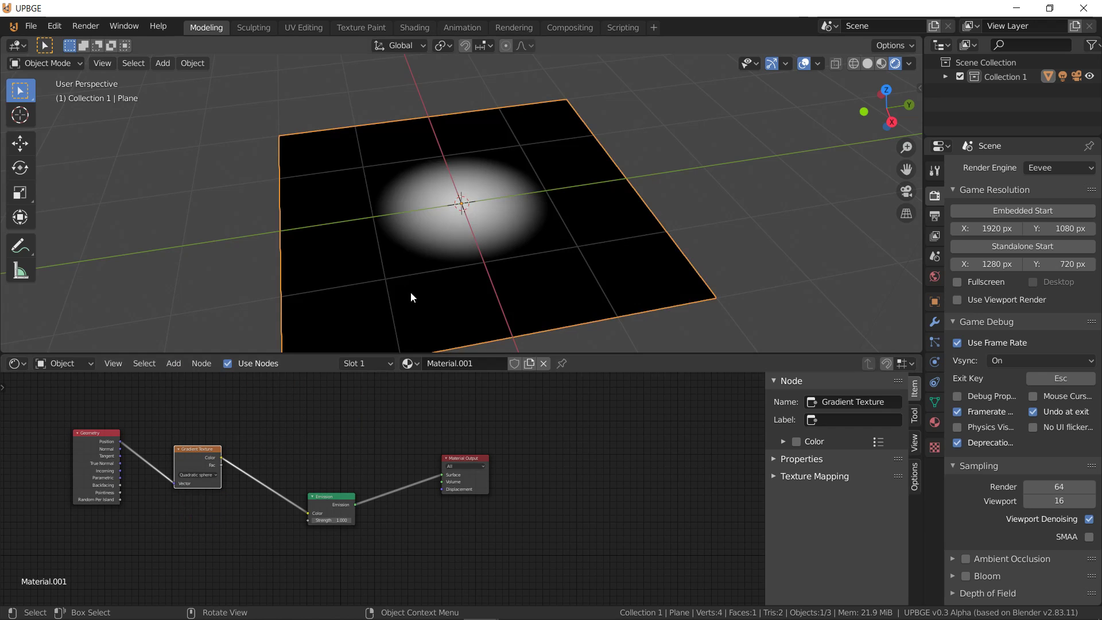
scroll(423, 292, "up", 5)
scroll(216, 549, "up", 5)
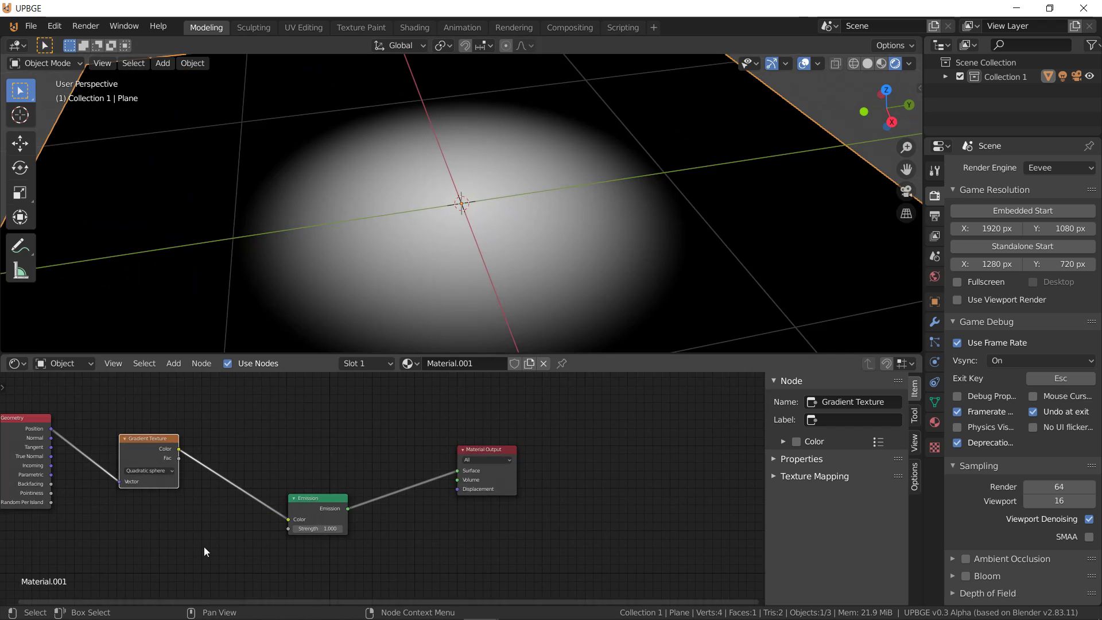
Insert a Math node between the Gradient Texture and Emission nodes and set its operation to Less Than
left_click(173, 363)
mouse_move(190, 488)
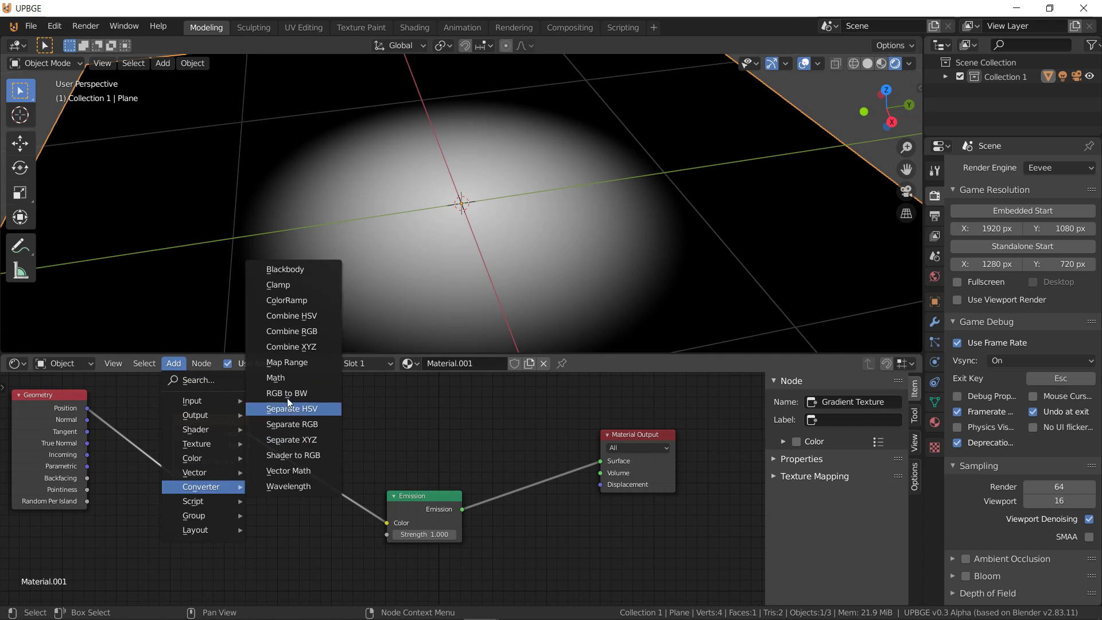
left_click(290, 378)
left_click(316, 440)
left_click(326, 442)
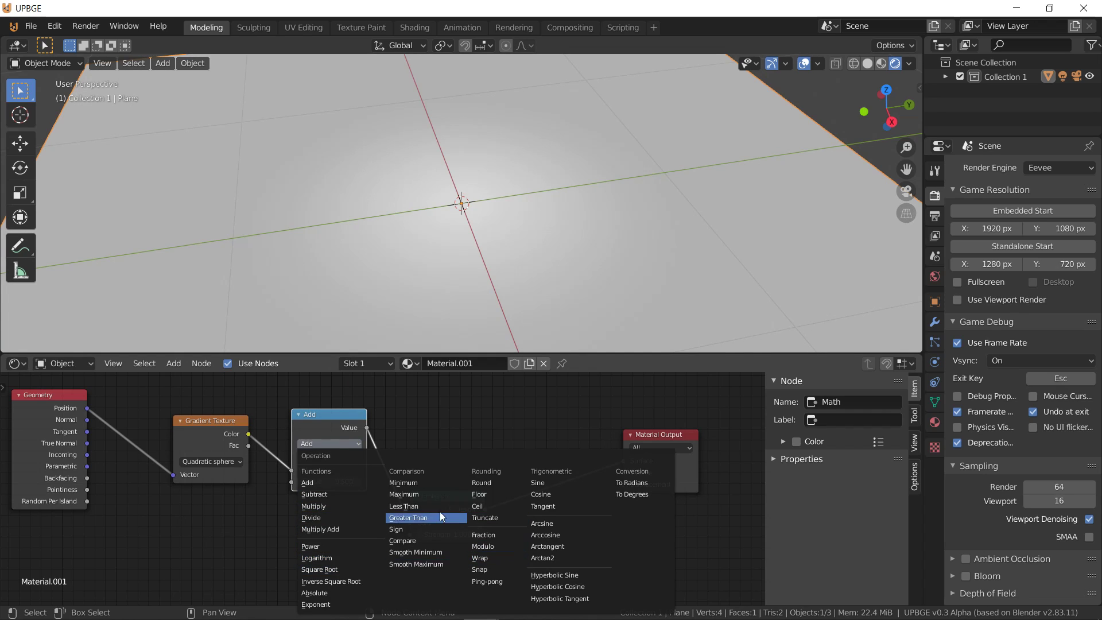
left_click(413, 508)
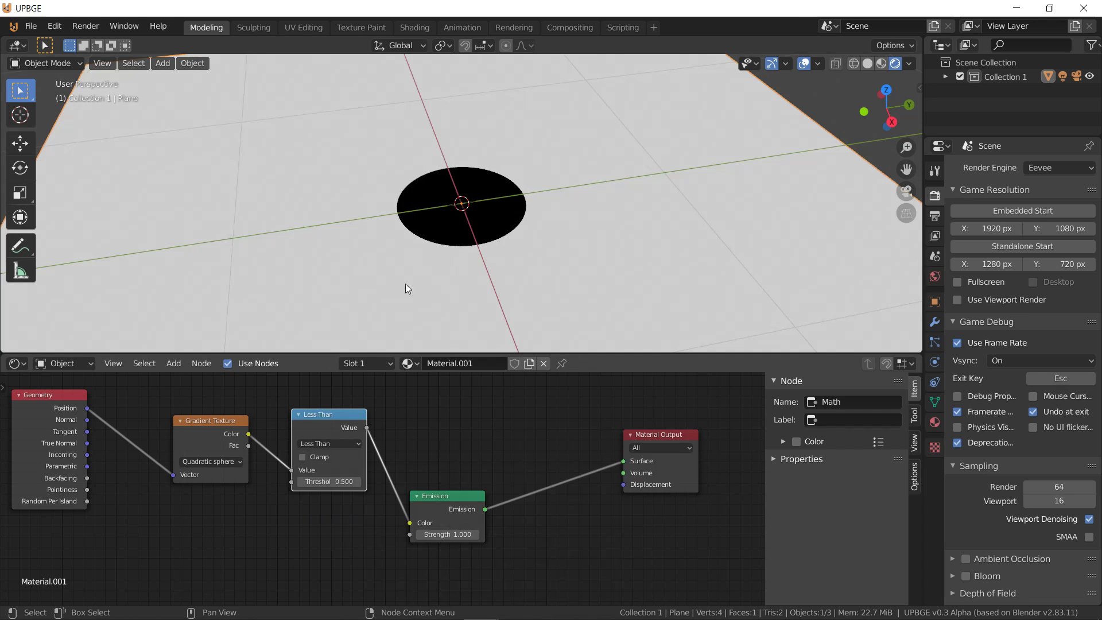
scroll(464, 231, "up", 5)
middle_click_drag(463, 232, 429, 239)
scroll(429, 239, "down", 2)
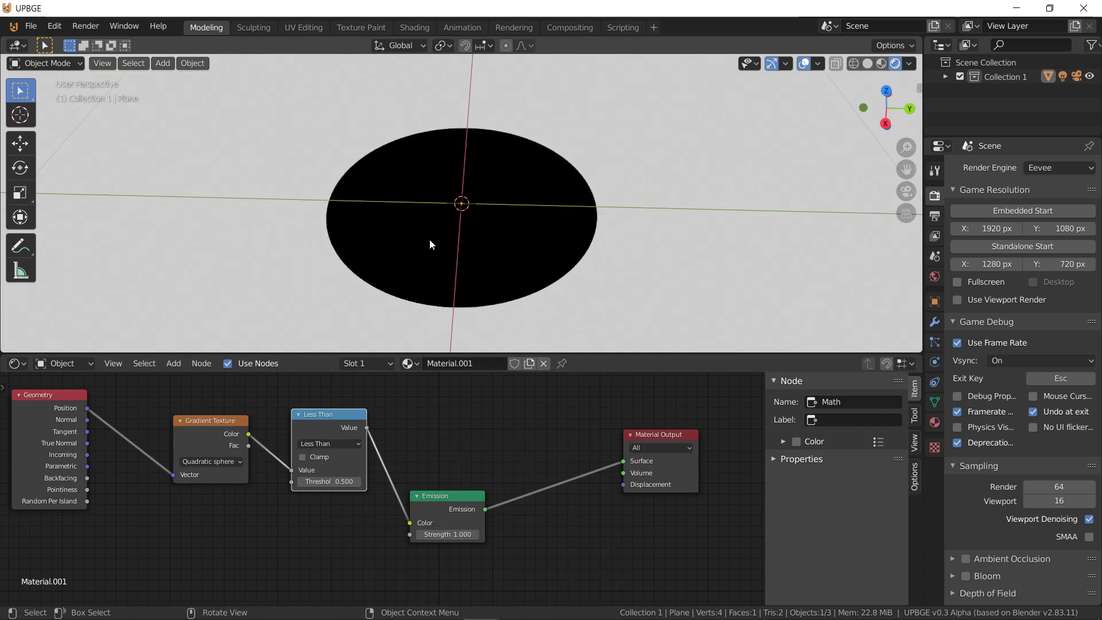
Change the Math node's operation to Greater Than and move the Gradient Texture node closer to the Geometry node
left_click(330, 445)
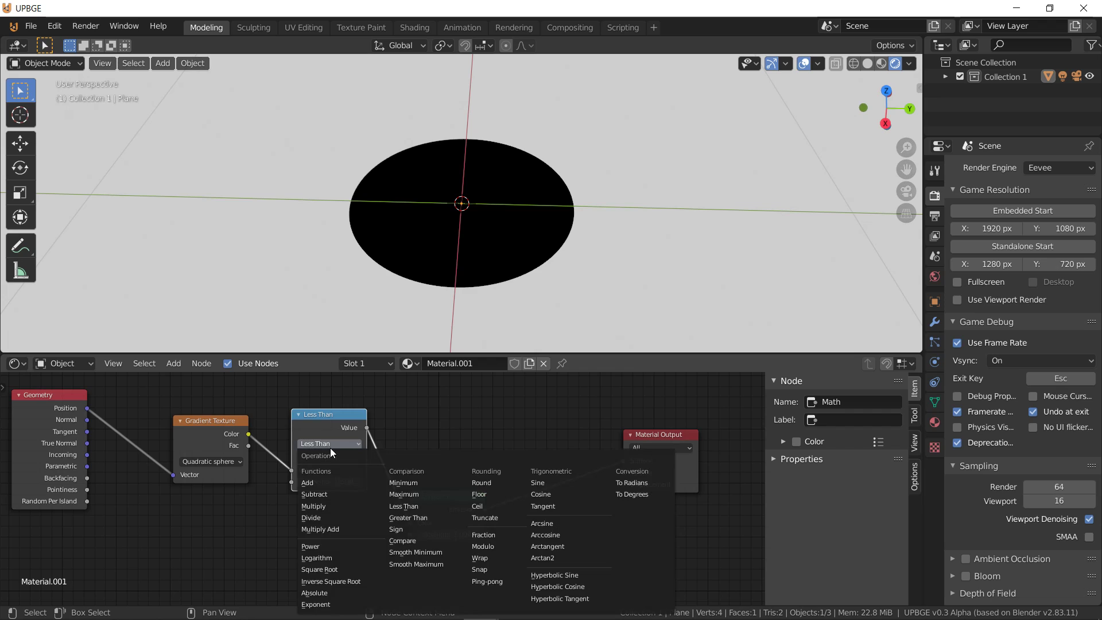
left_click(426, 519)
scroll(390, 291, "up", 1)
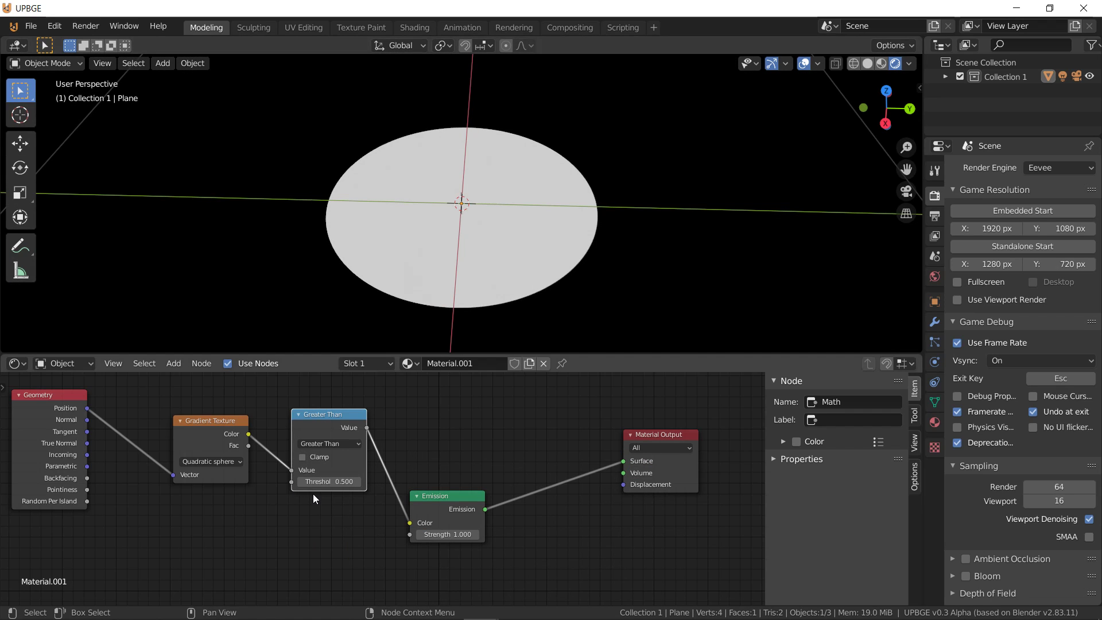
scroll(313, 499, "down", 2)
left_click_drag(270, 448, 241, 448)
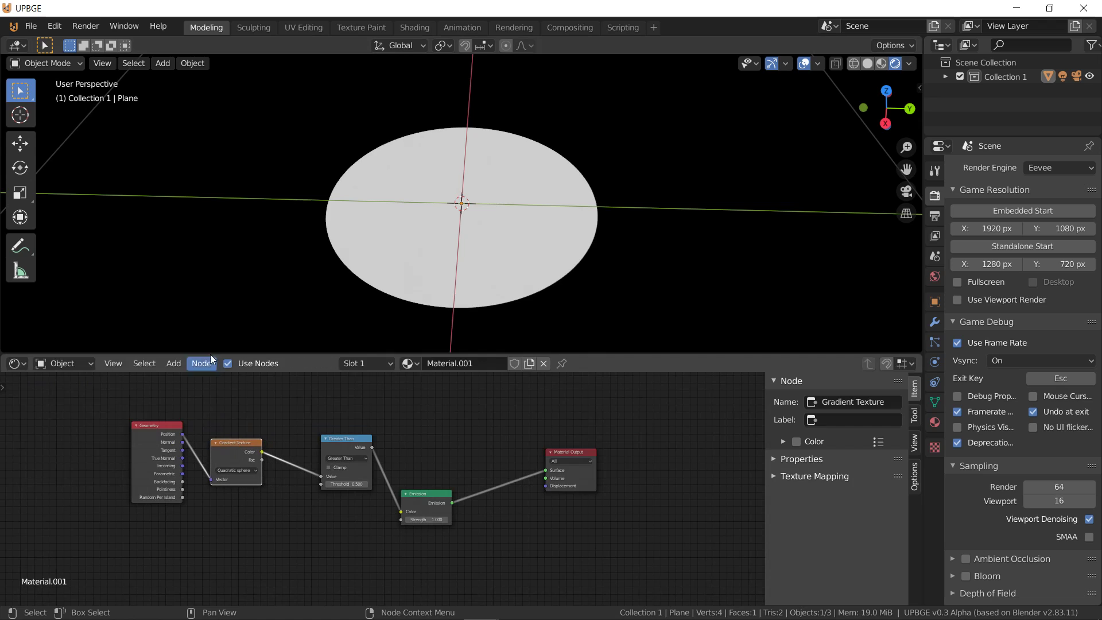
Add an Image Texture node below the Geometry node and load noisyBoi.exr from the D: drive into it
left_click(174, 363)
mouse_move(233, 443)
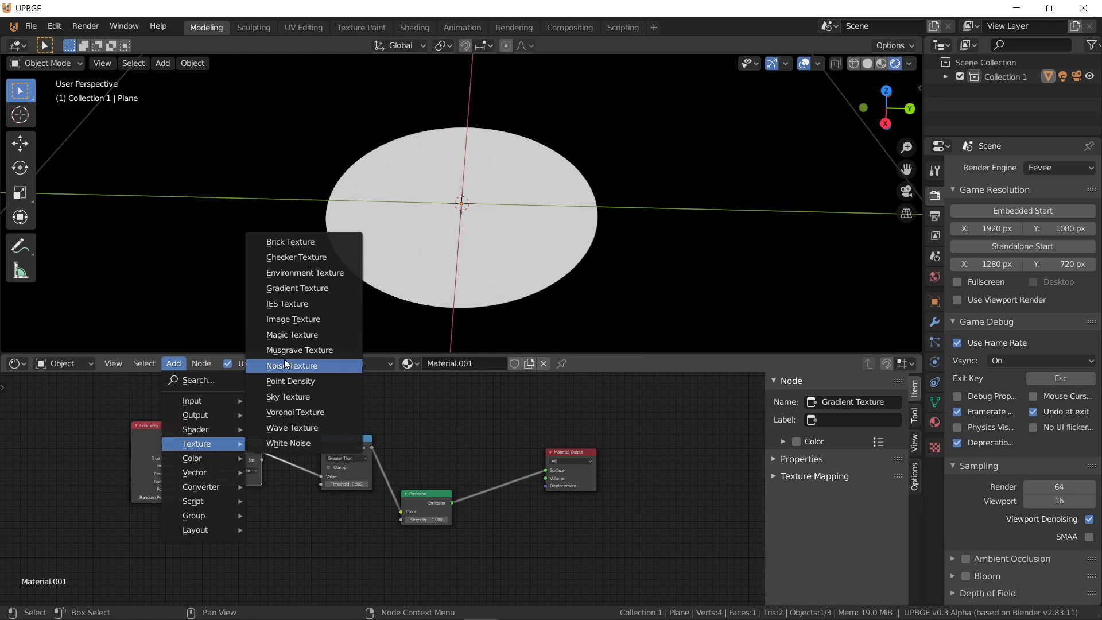
left_click(281, 325)
left_click(248, 549)
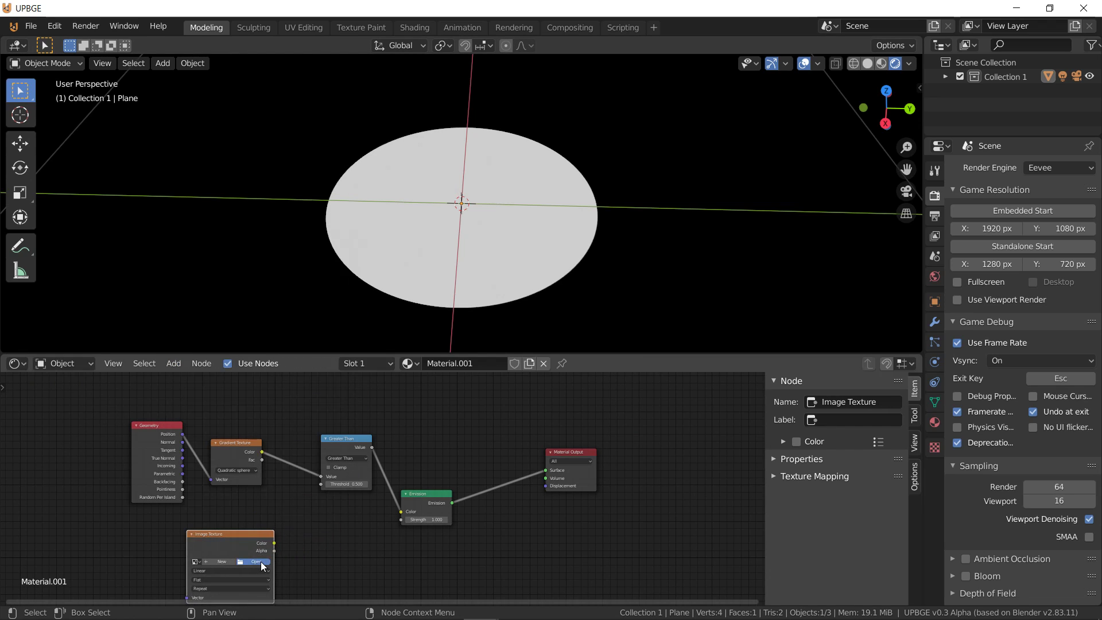
left_click(261, 562)
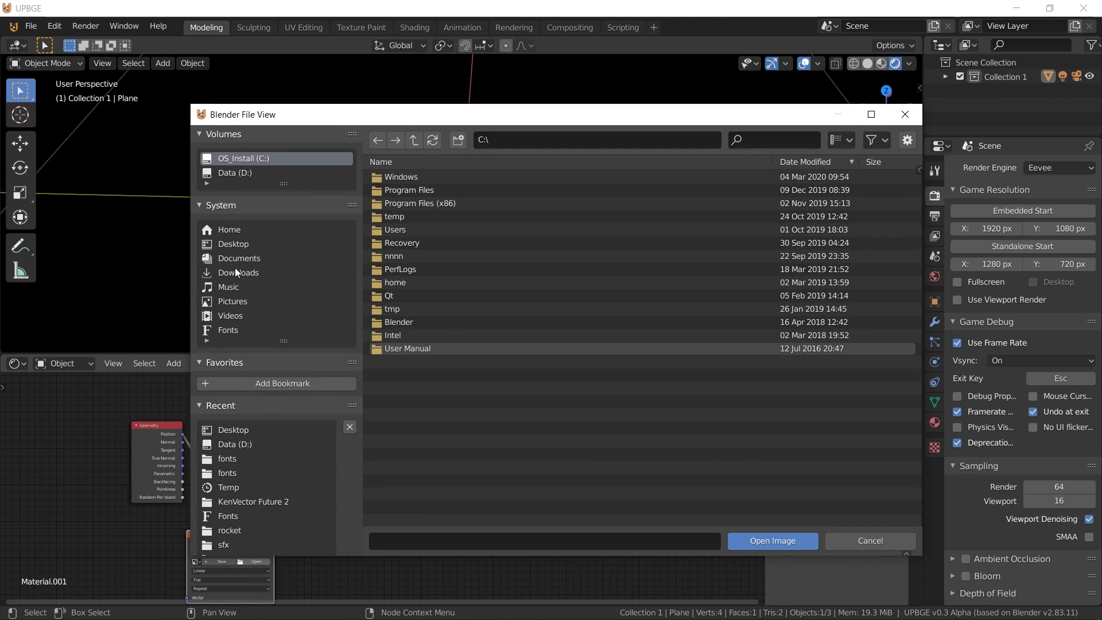
left_click(243, 443)
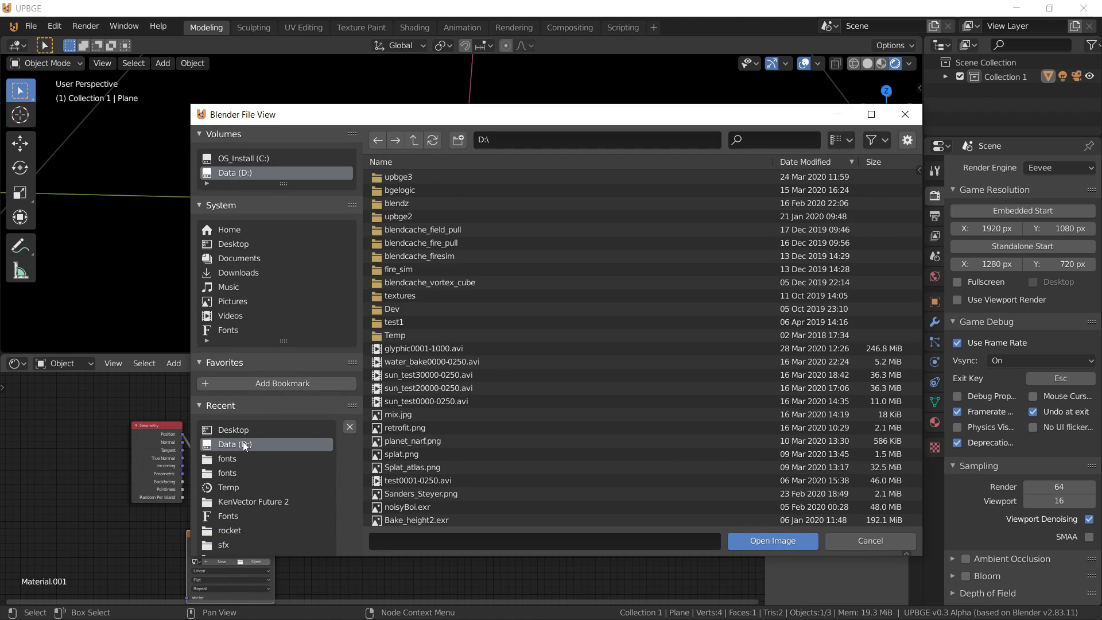
scroll(402, 427, "down", 5)
double_click(423, 416)
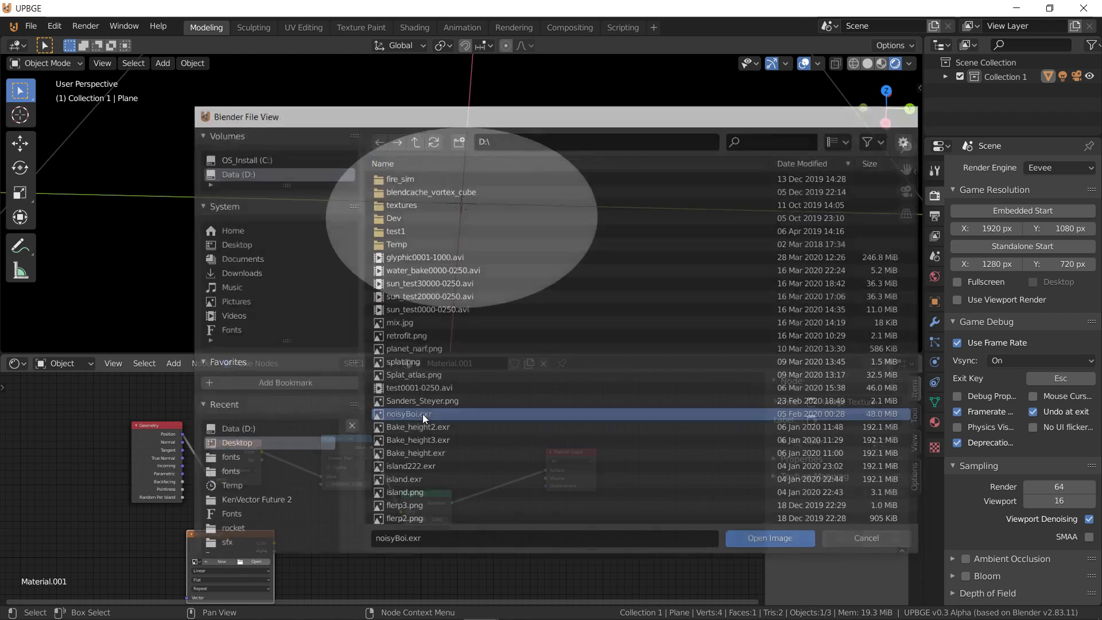
middle_click_drag(323, 553, 334, 494)
left_click_drag(349, 394, 348, 394)
left_click_drag(205, 517, 127, 511)
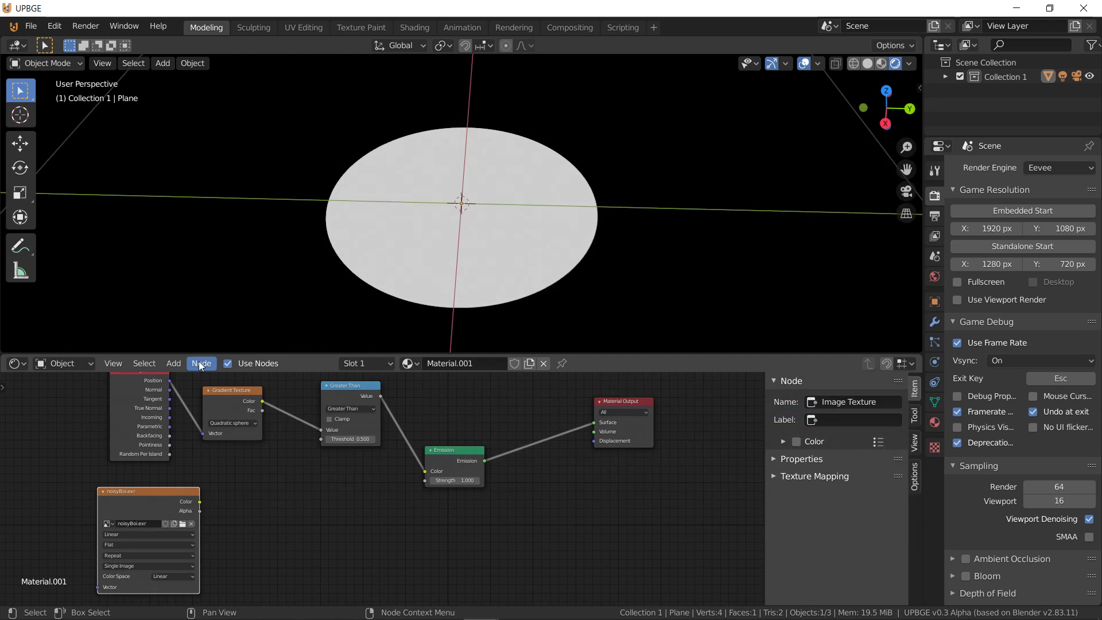
left_click(170, 363)
mouse_move(227, 485)
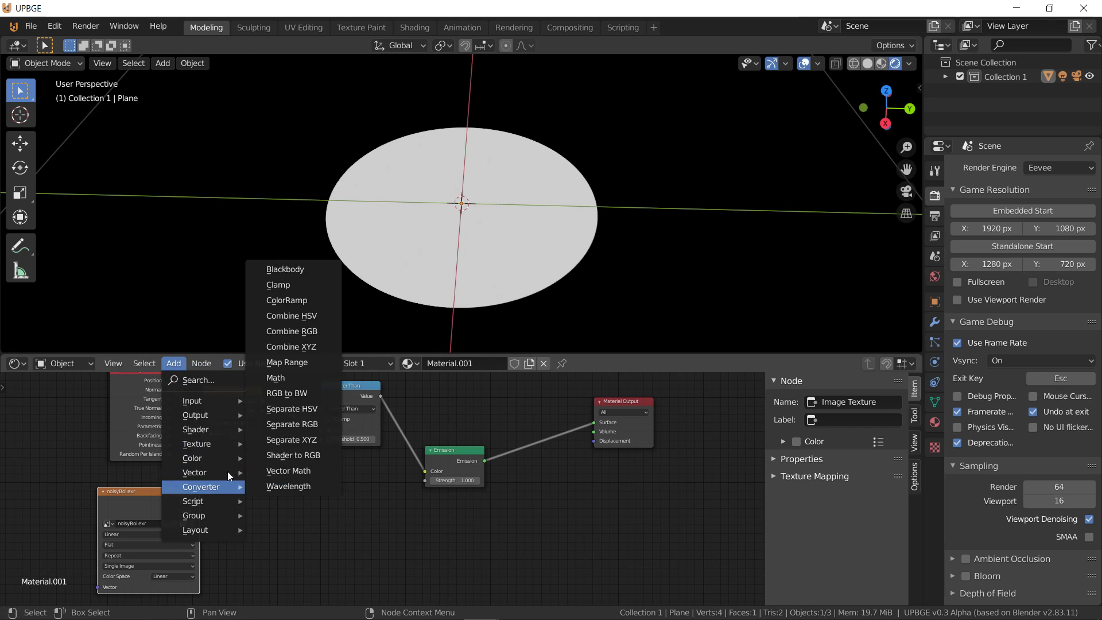
left_click(295, 380)
right_click(264, 469)
left_click(172, 363)
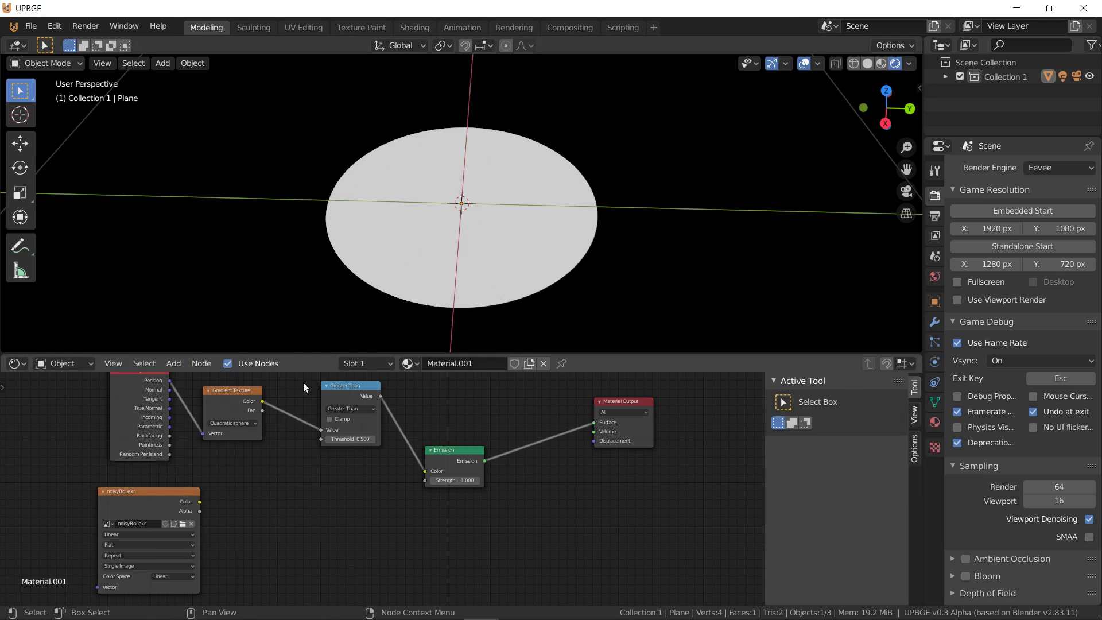
Duplicate the Greater Than node below the Gradient Texture and connect the image's Color output to the copy's second input
left_click(339, 388)
key("shift+d")
left_click(272, 459)
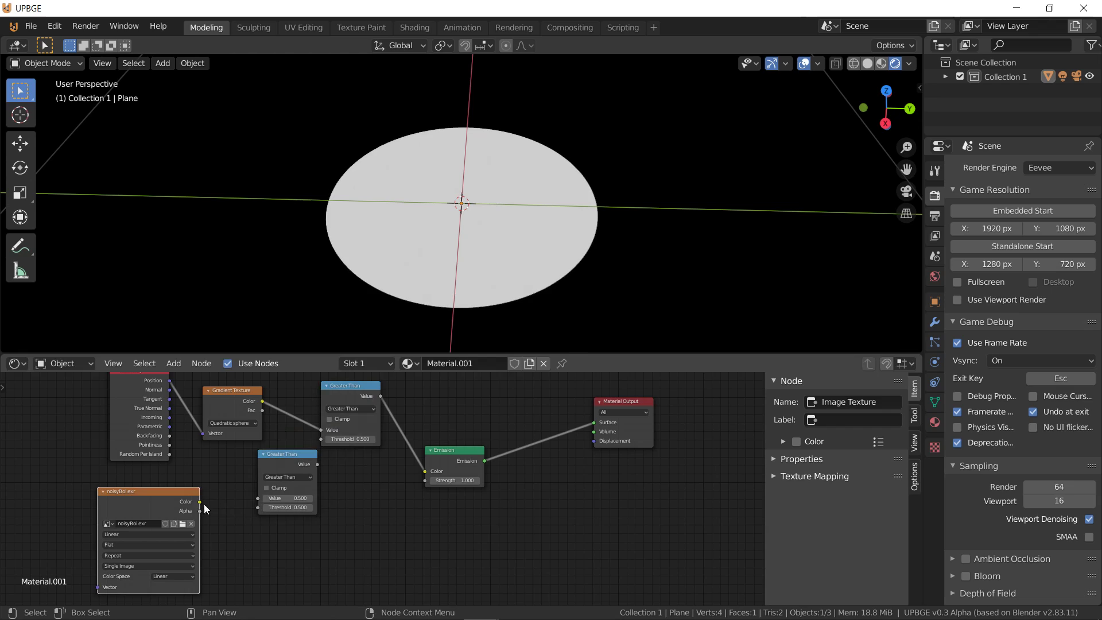
left_click_drag(244, 511, 260, 509)
Set the duplicated Math node to Add and connect its output to the Greater Than node's Threshold
left_click(276, 477)
left_click(282, 508)
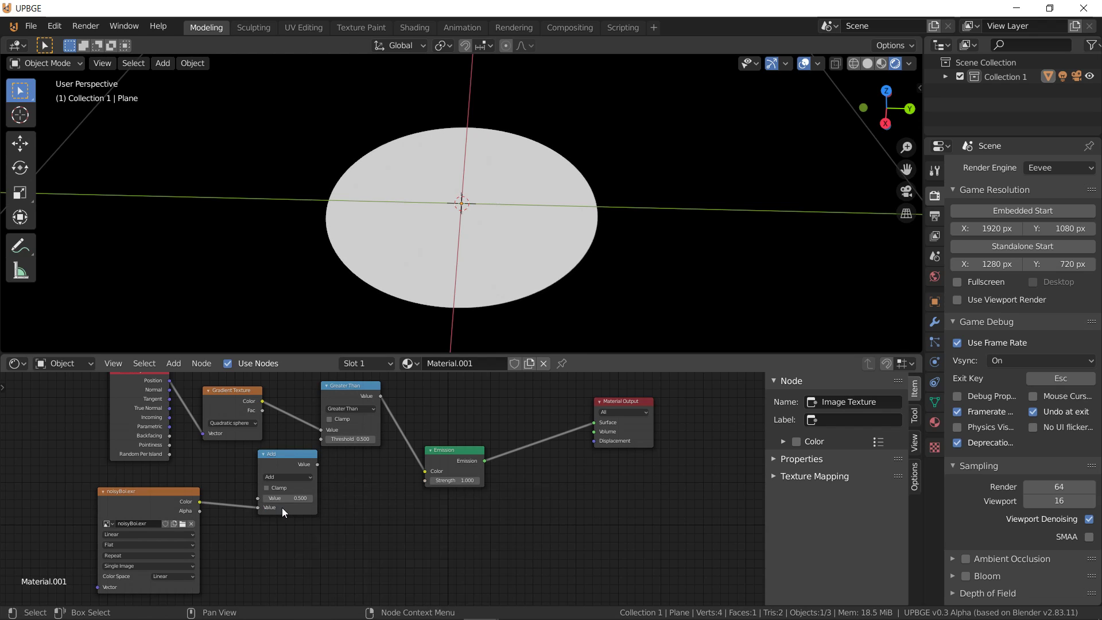
left_click_drag(322, 444, 255, 465)
left_click_drag(144, 491, 140, 533)
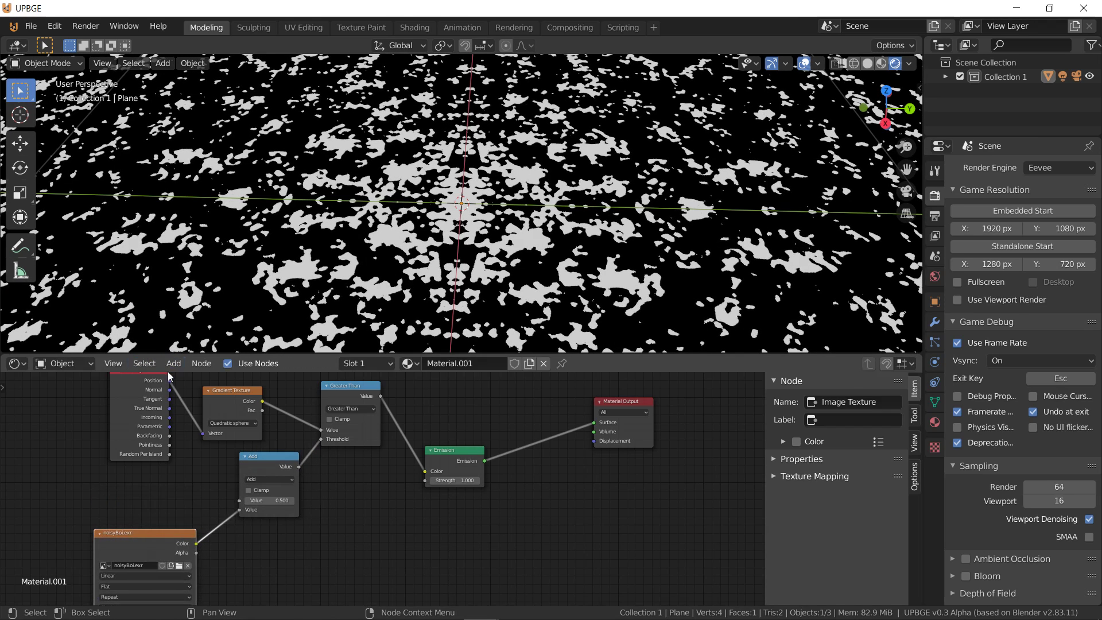
Insert another Math node between the noisyBoi.exr texture and the Add node and set it to Subtract
left_click(173, 363)
mouse_move(201, 487)
left_click(281, 378)
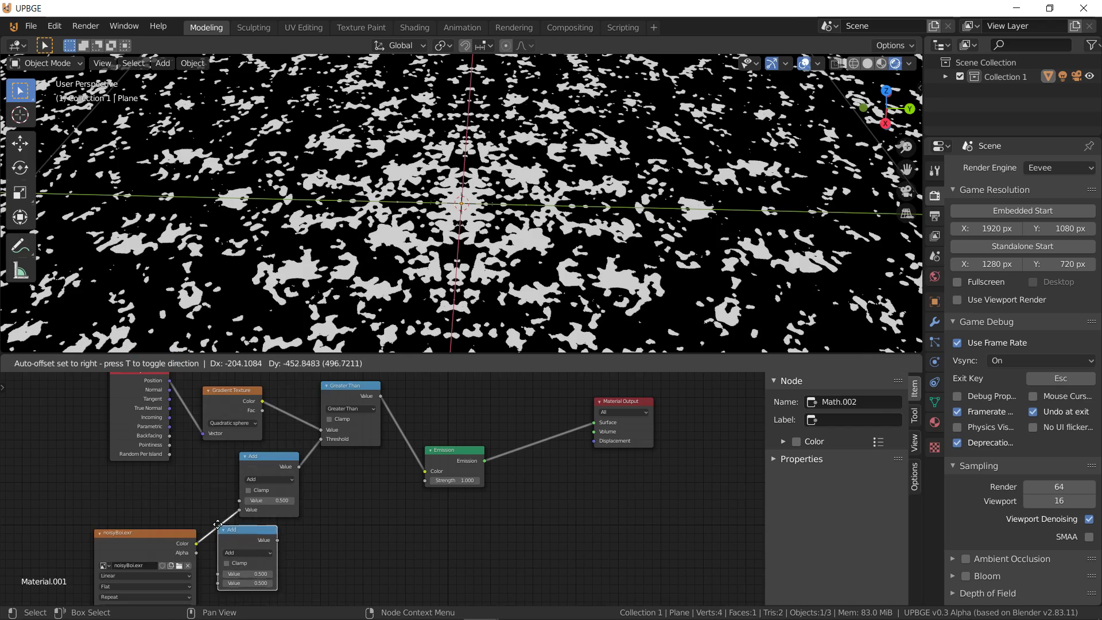
left_click(244, 554)
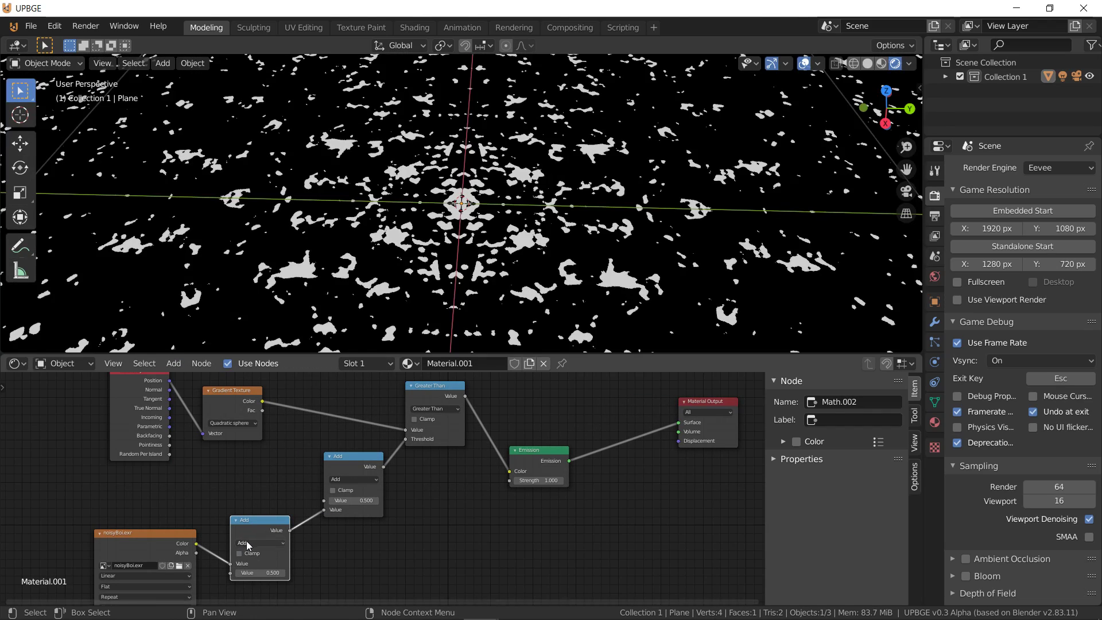
left_click(259, 542)
left_click(264, 447)
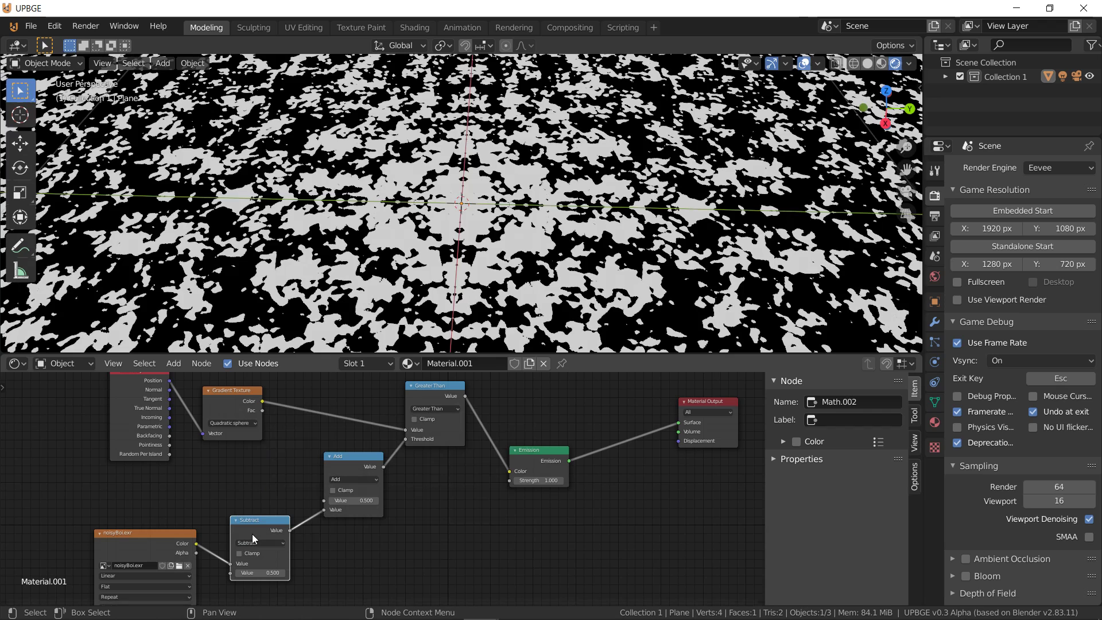
Set the Math node after the noisyBoi.exr texture to Multiply with a value of 0.01
left_click(255, 542)
left_click(265, 454)
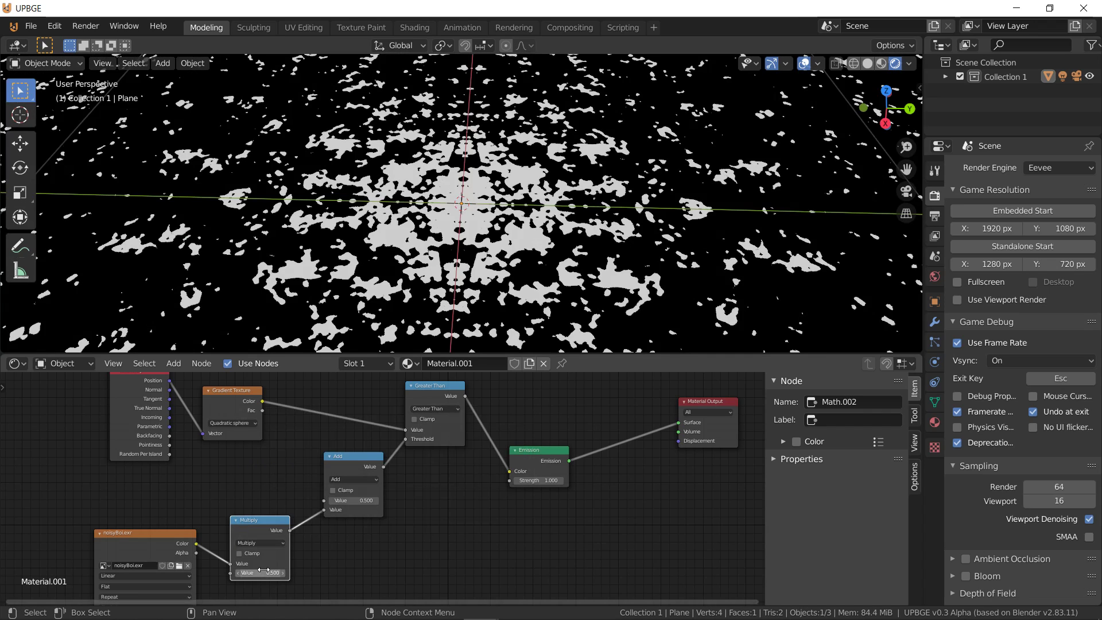
left_click(266, 574)
type(".1")
key("Return")
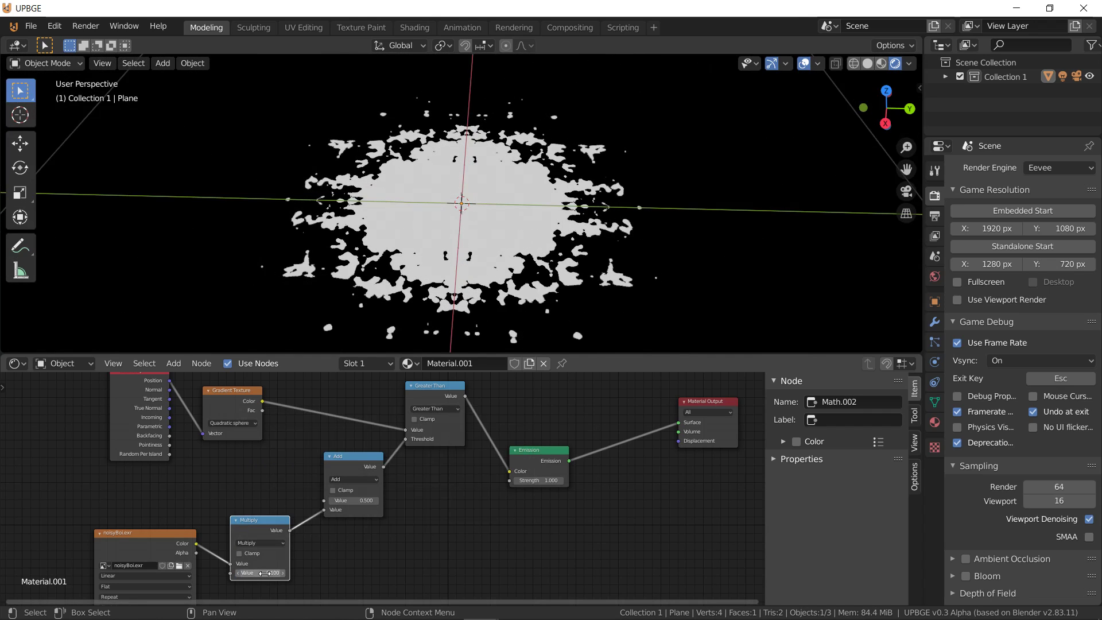
type("0.01")
key("Return")
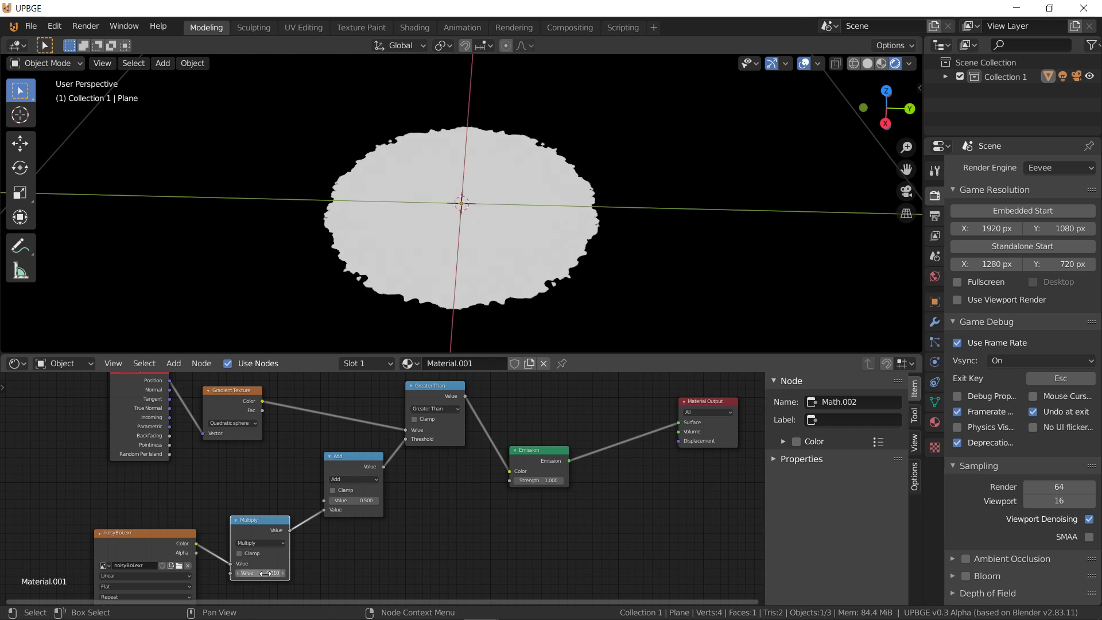
Move the Geometry node away from the Gradient Texture and insert a Vector Math node set to Scale between them
middle_click_drag(388, 185, 403, 211)
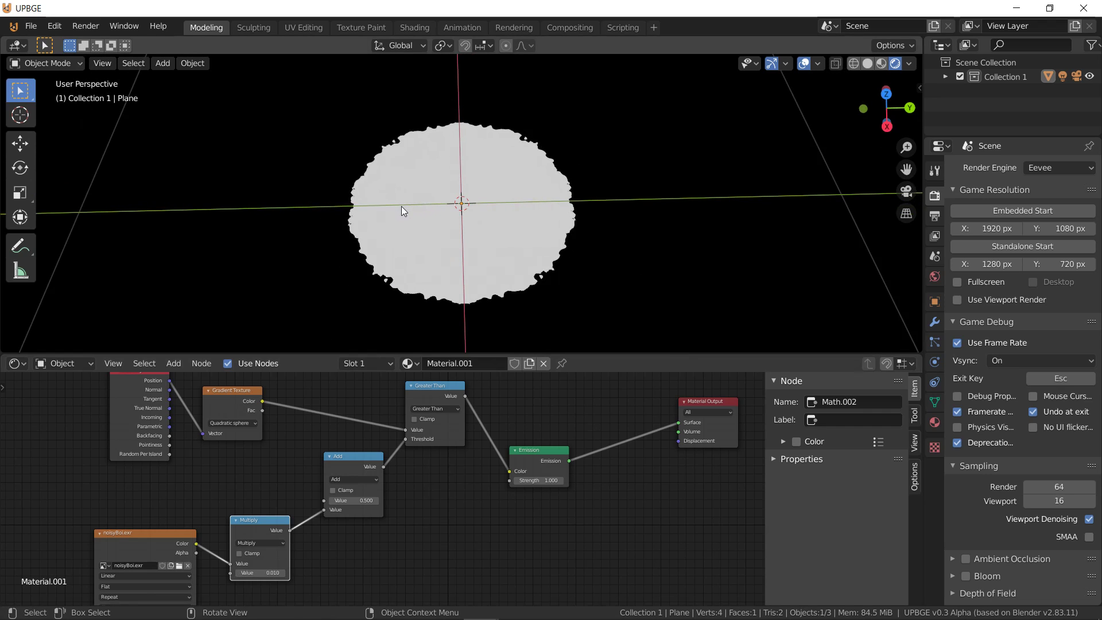
scroll(402, 206, "down", 1)
middle_click_drag(386, 447, 297, 455)
scroll(297, 456, "up", 1)
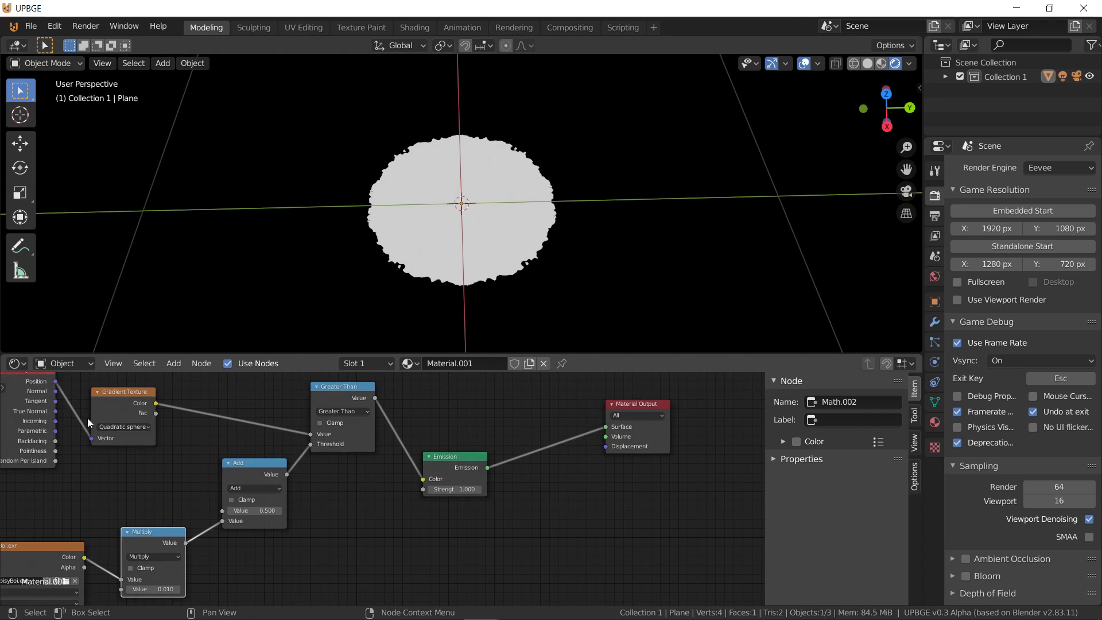
middle_click_drag(68, 417, 370, 471)
left_click_drag(369, 471, 271, 394)
left_click(172, 363)
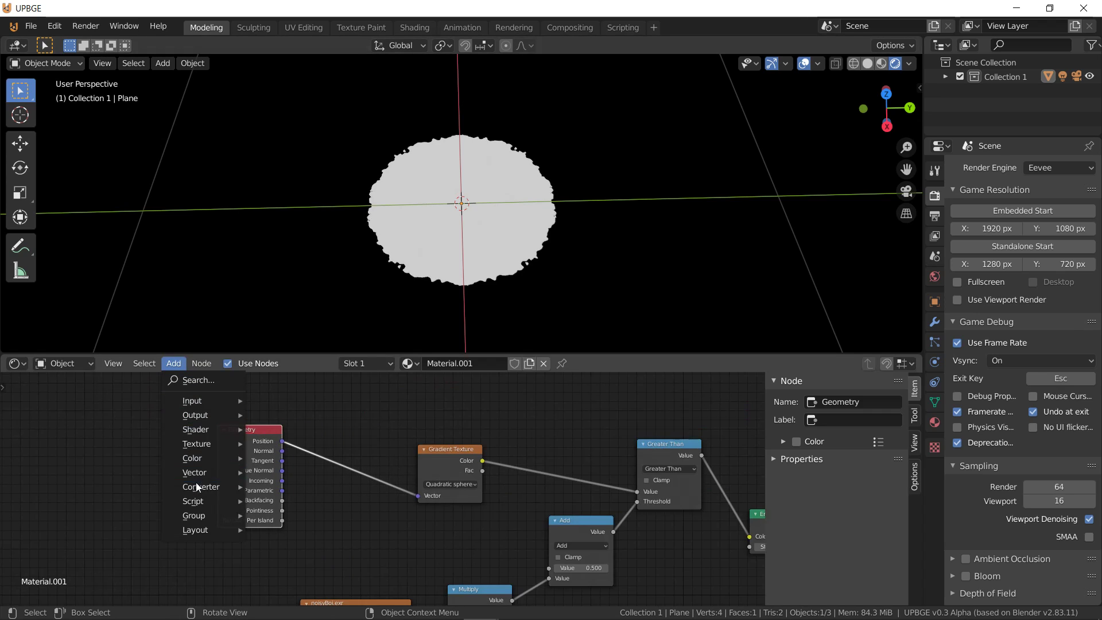
mouse_move(201, 486)
left_click(294, 470)
left_click(337, 481)
left_click(349, 477)
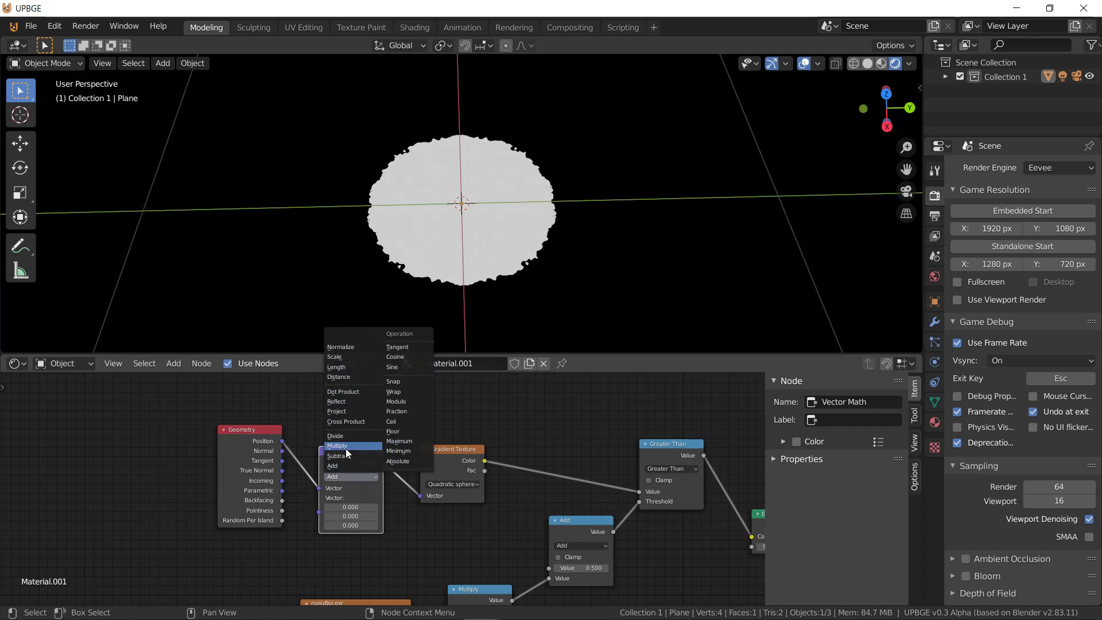
left_click(339, 357)
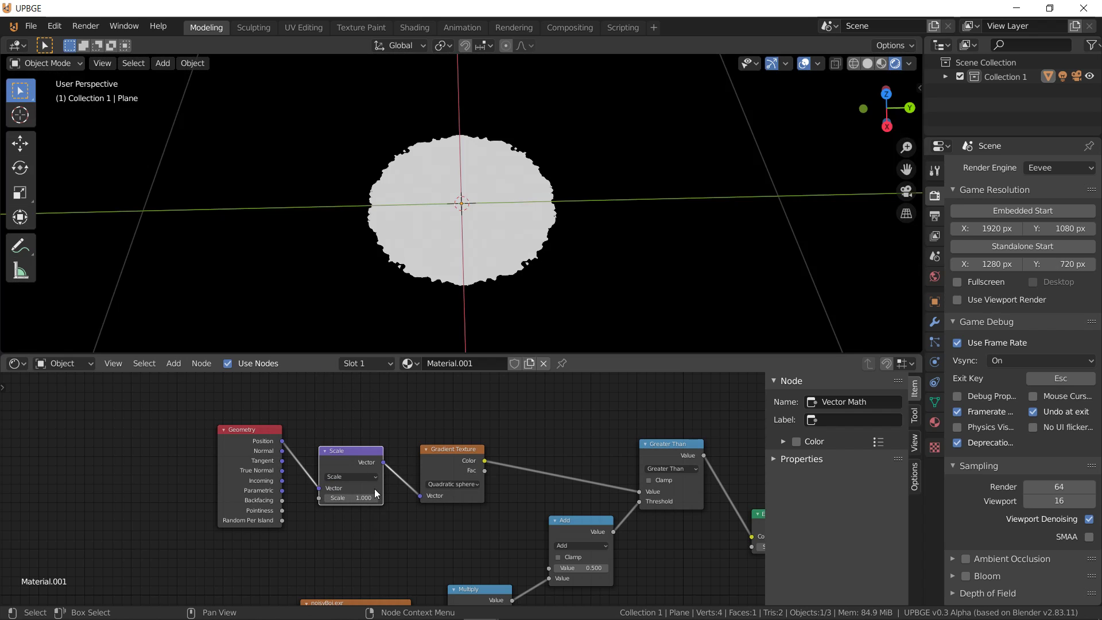
Set the Vector Math node's Scale value to 0.400
left_click(328, 499)
left_click(327, 498)
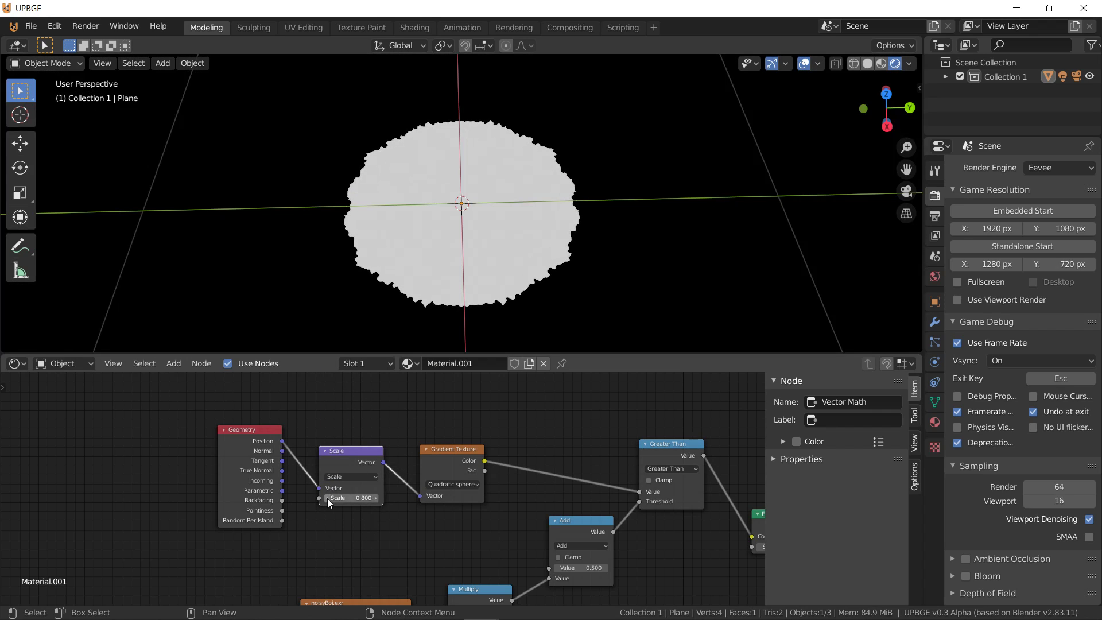
left_click(327, 499)
left_click(328, 498)
scroll(332, 267, "down", 2)
middle_click_drag(332, 267, 336, 289)
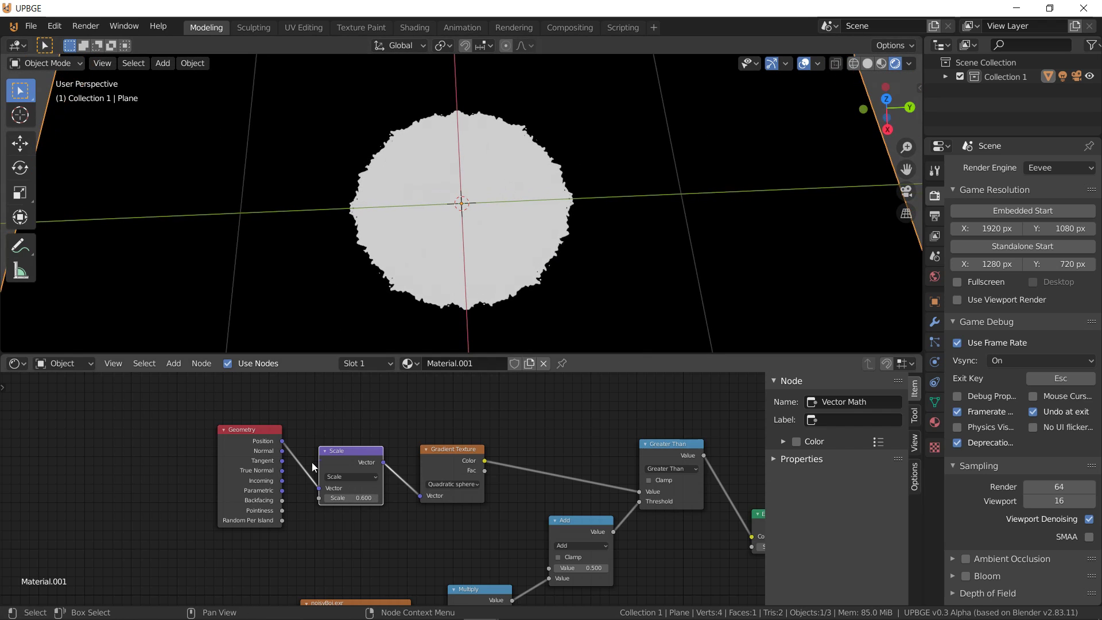
left_click(327, 498)
left_click(327, 498)
scroll(379, 346, "down", 1)
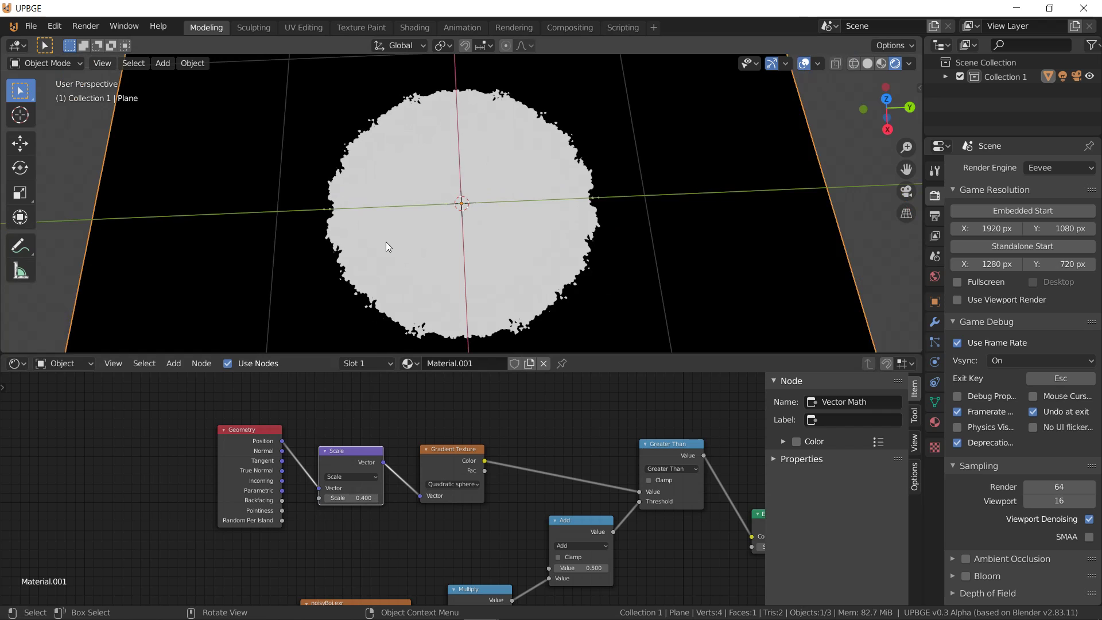
Try moving the plane along the global X axis to test the mask, and cancel the move
middle_click_drag(386, 243, 378, 225)
key("g")
key("x")
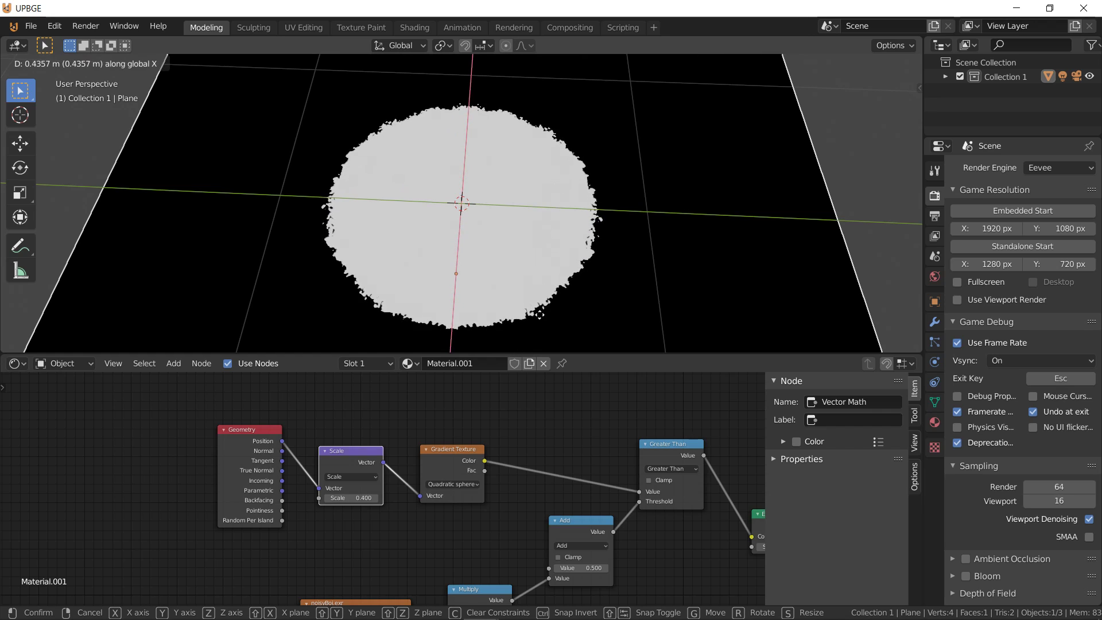
right_click(522, 306)
scroll(523, 306, "down", 2)
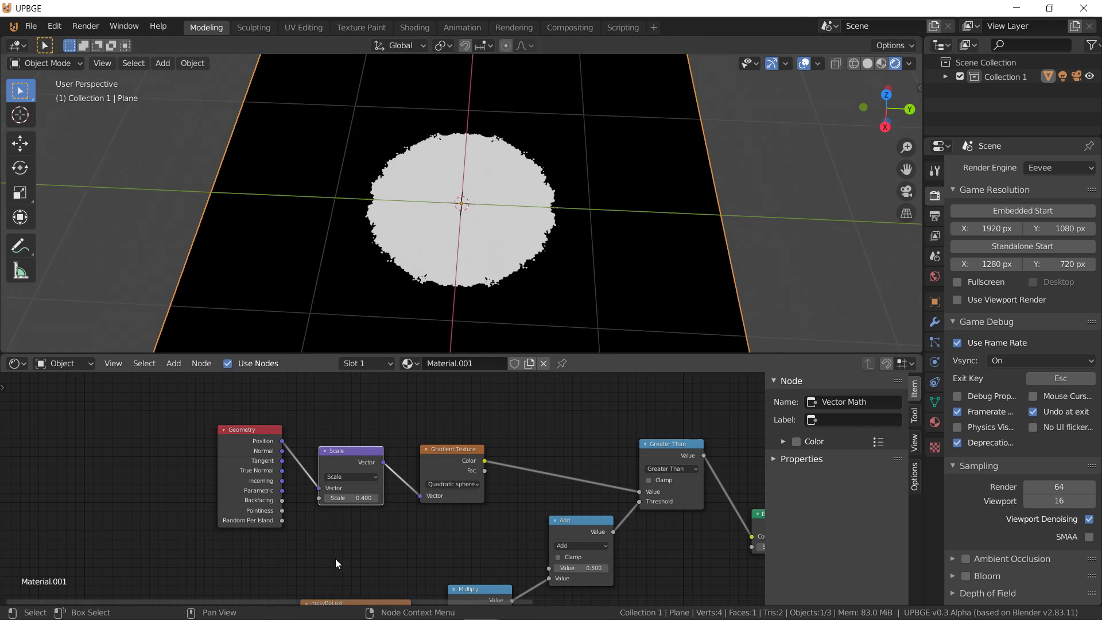
Move the Geometry node farther from the Scale node and connect its Position output to the noisyBoi.exr texture's Vector input
middle_click_drag(336, 559, 353, 482)
scroll(362, 494, "down", 3)
middle_click_drag(181, 447, 261, 423)
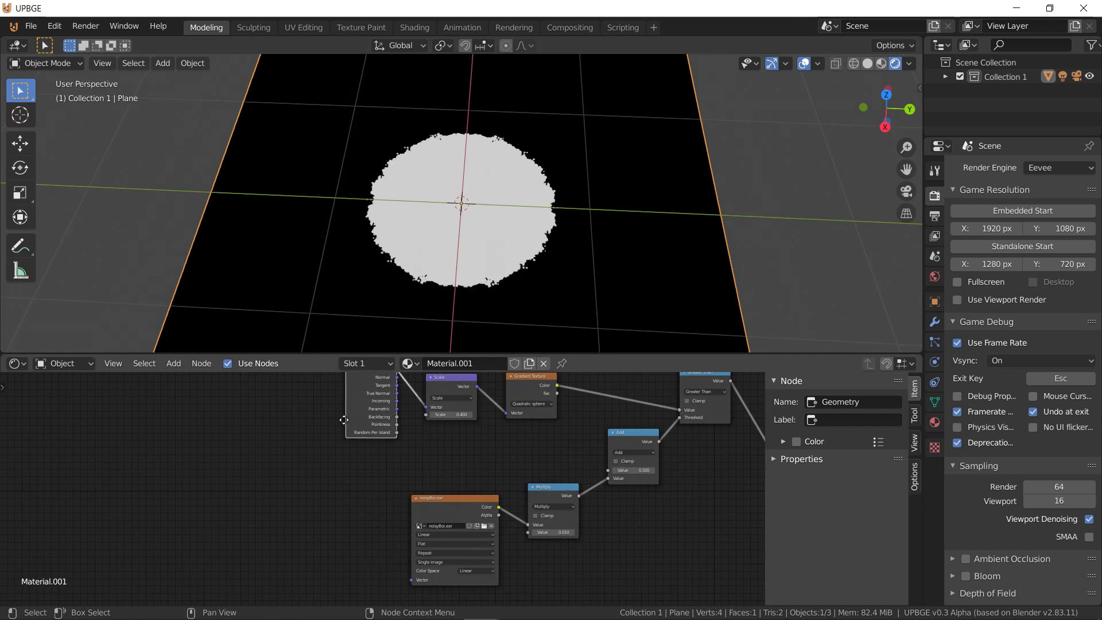
left_click_drag(348, 418, 258, 439)
left_click_drag(411, 572, 413, 579)
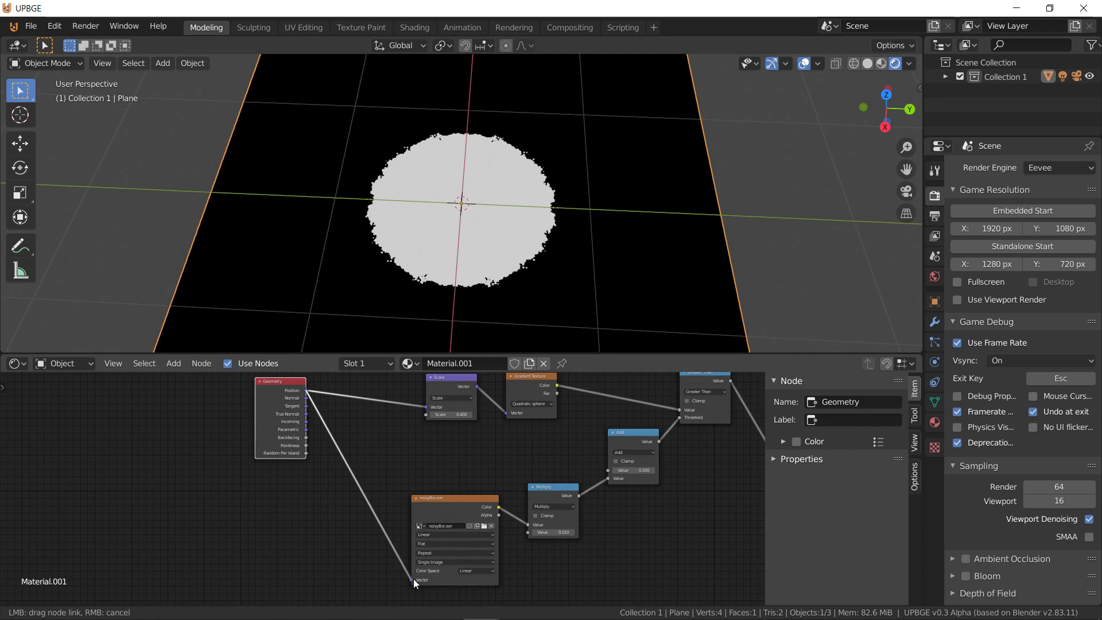
Set the noisyBoi.exr texture's interpolation to Cubic and its projection to Sphere
left_click(441, 534)
left_click(440, 558)
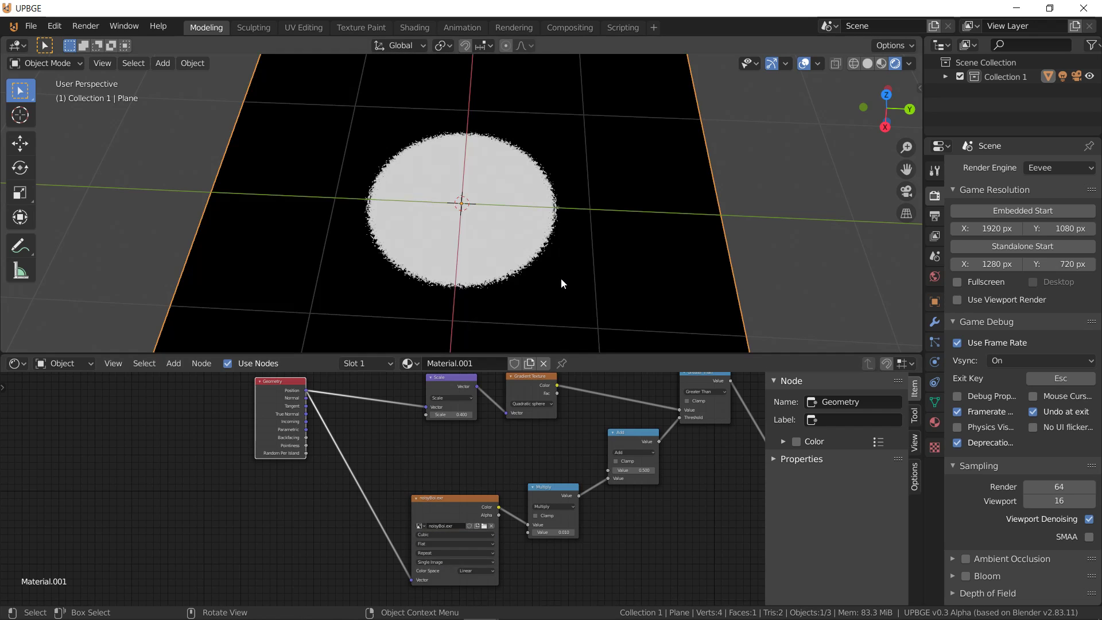
left_click(449, 544)
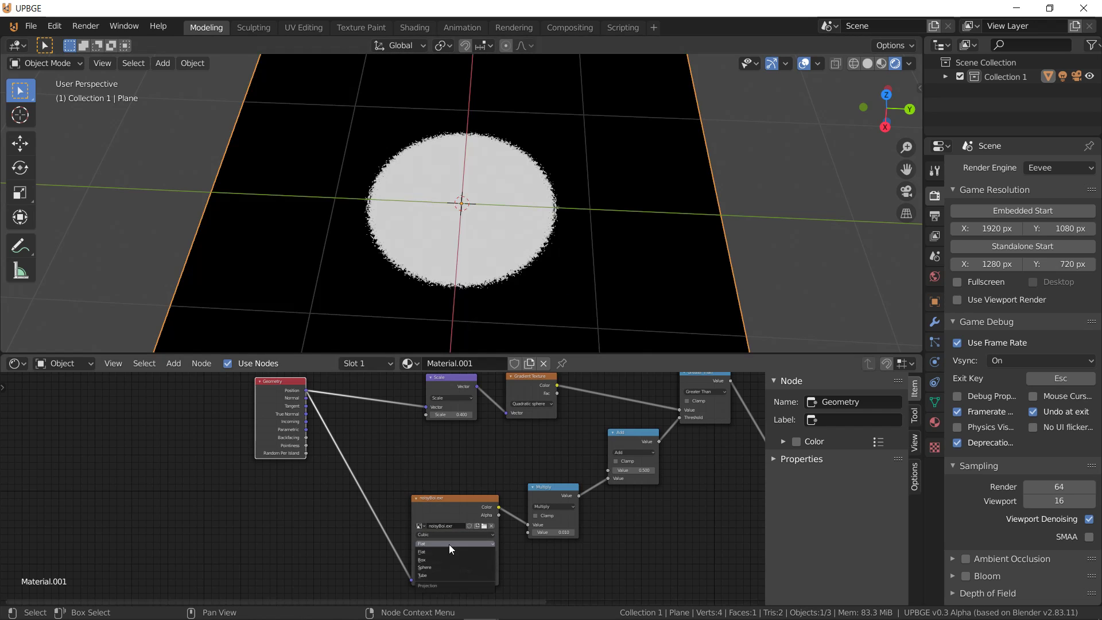
left_click(446, 569)
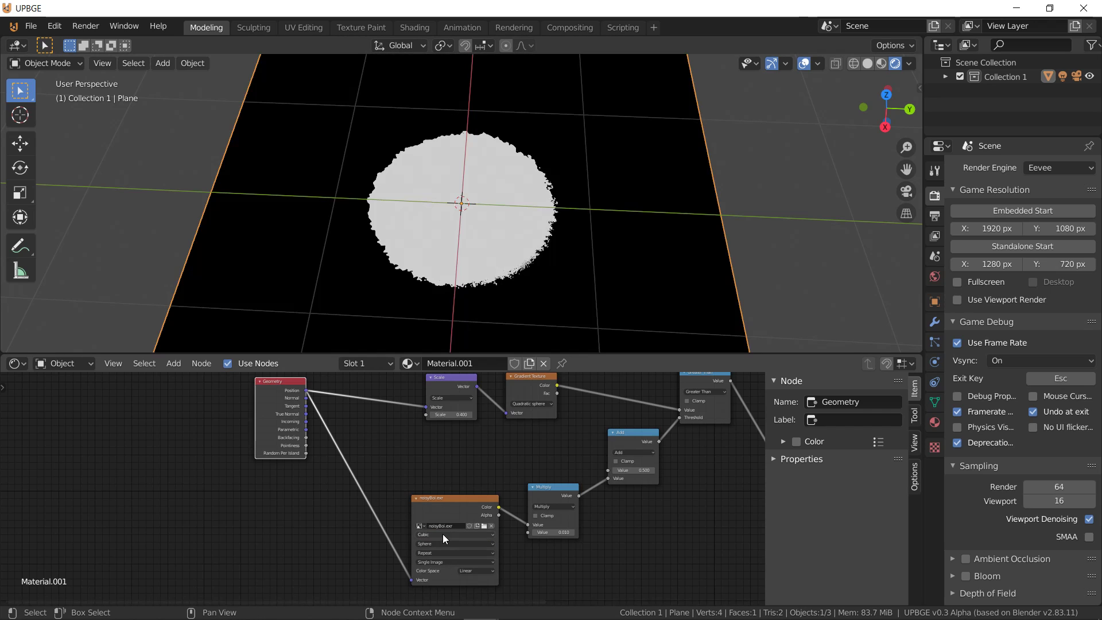
Set the noisyBoi.exr texture to Box projection with Linear interpolation and a Blend of 1.000
scroll(436, 552, "up", 2)
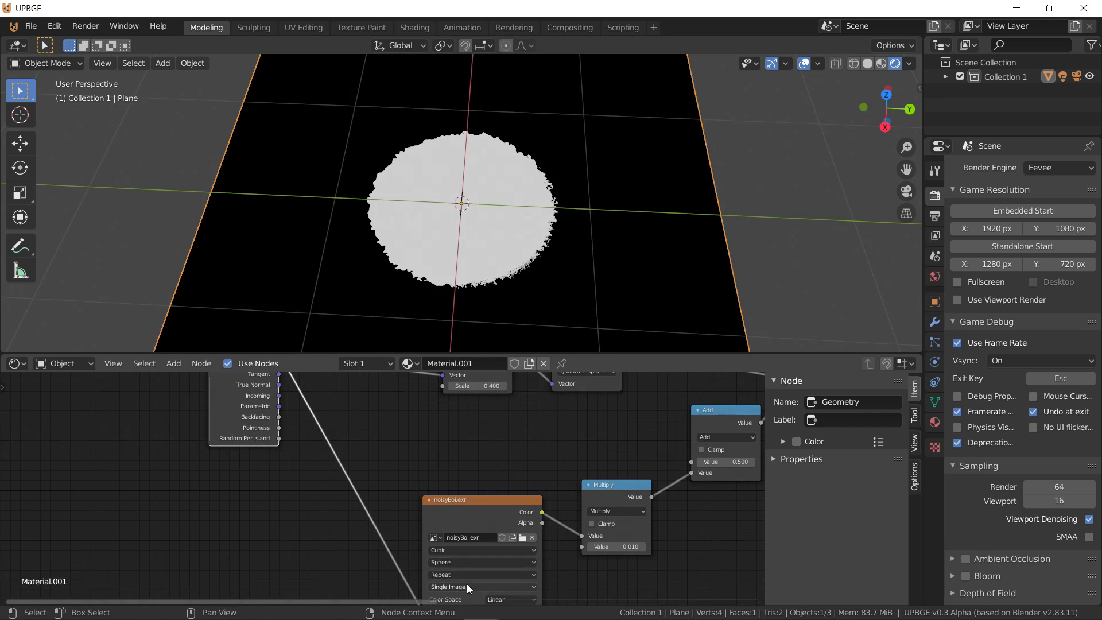
left_click(463, 562)
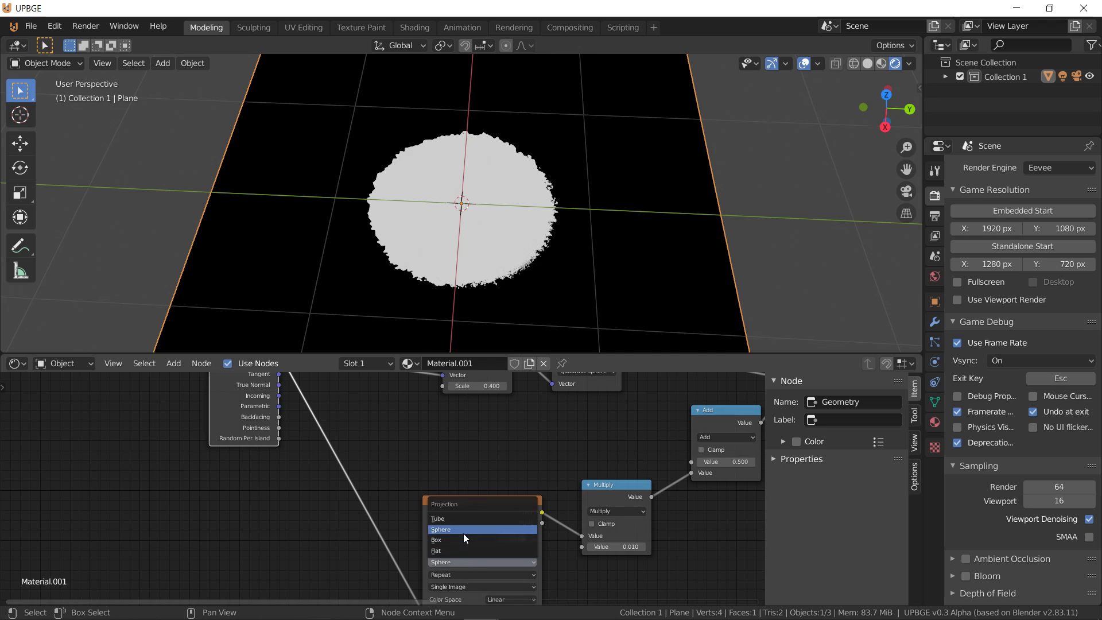
left_click(463, 542)
left_click(460, 552)
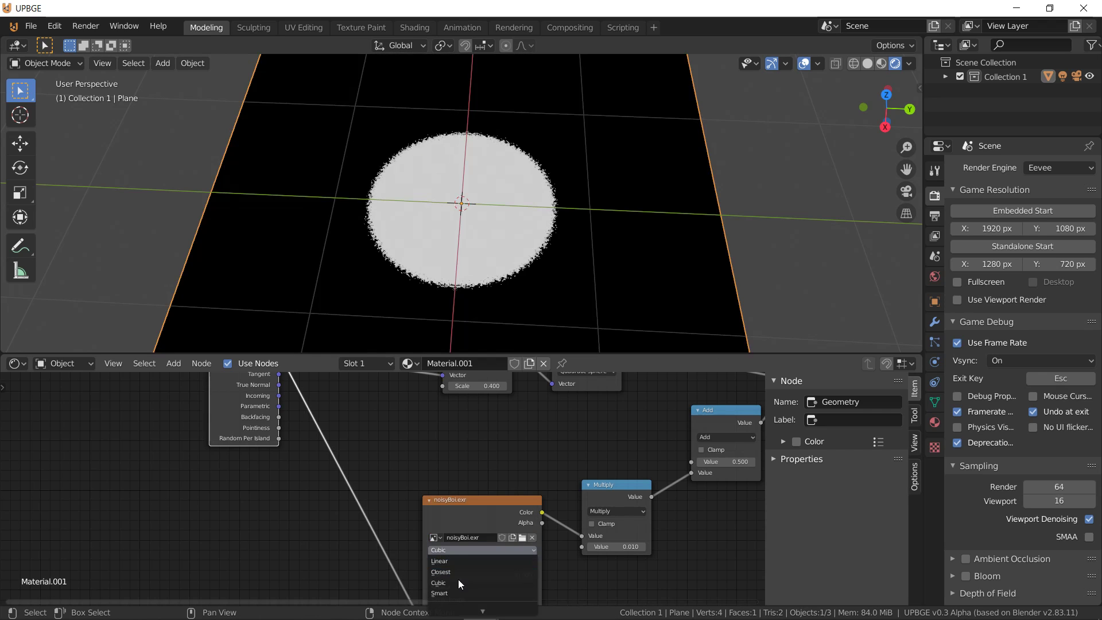
left_click(456, 559)
middle_click_drag(393, 548, 326, 466)
scroll(344, 479, "up", 1)
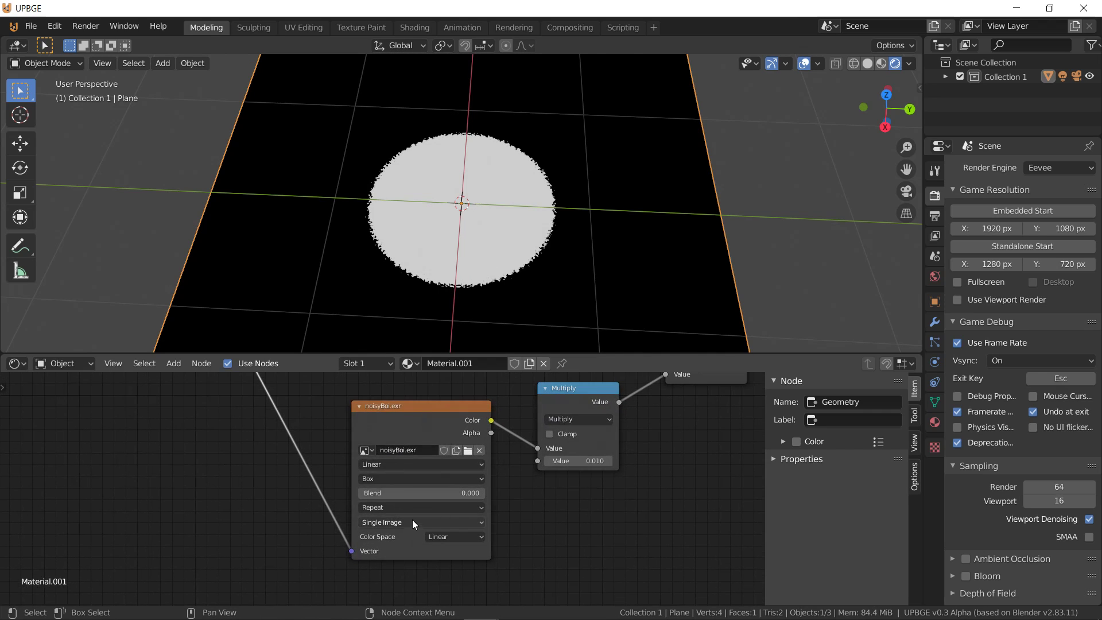
left_click_drag(411, 497, 483, 497)
Test the box-projected noise by moving the plane along the global X axis, and cancel the move
scroll(536, 247, "down", 2)
scroll(538, 252, "down", 2)
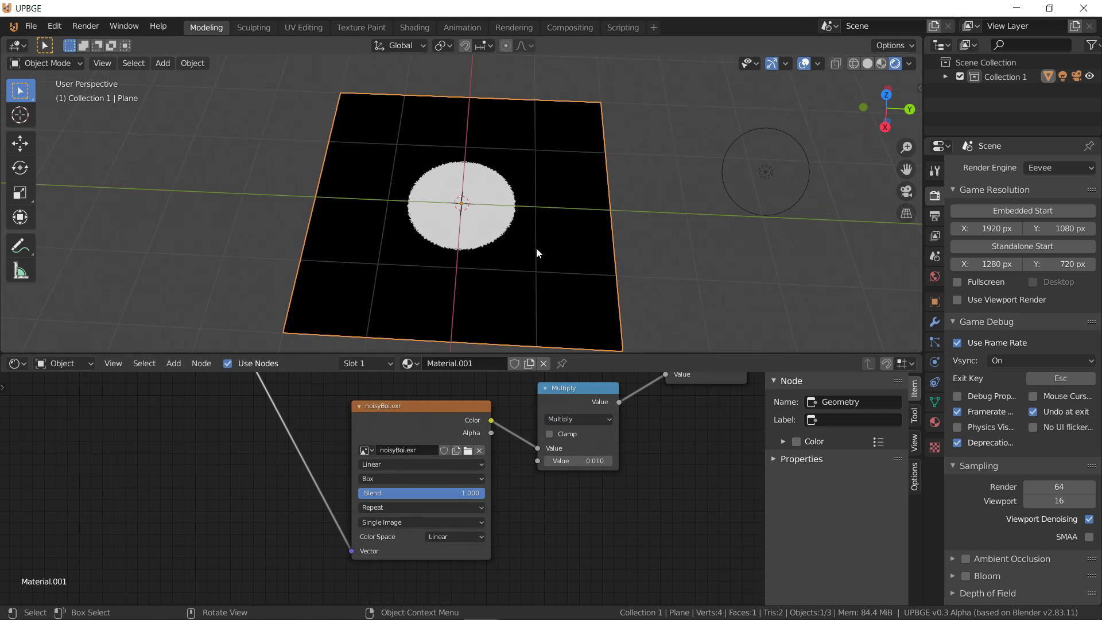
key("g")
key("x")
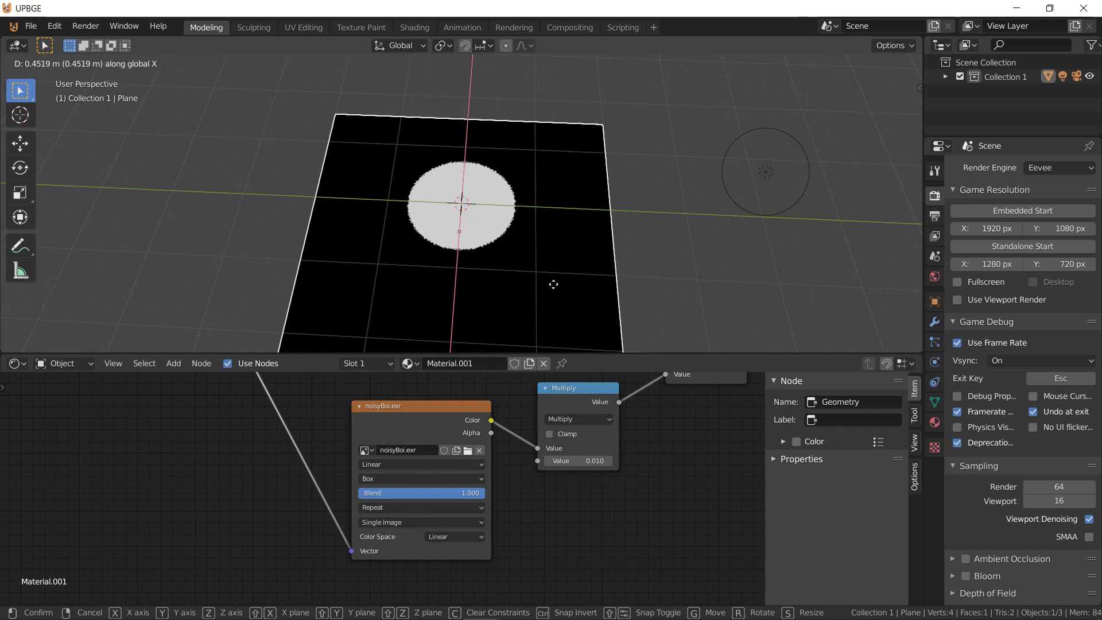
right_click(536, 325)
Make room beside the Geometry node and place a reroute point on its Position link to the Scale node
scroll(407, 462, "down", 3)
middle_click_drag(407, 462, 722, 584)
scroll(557, 454, "up", 1)
left_click_drag(505, 443, 396, 463)
middle_click_drag(554, 416, 437, 411)
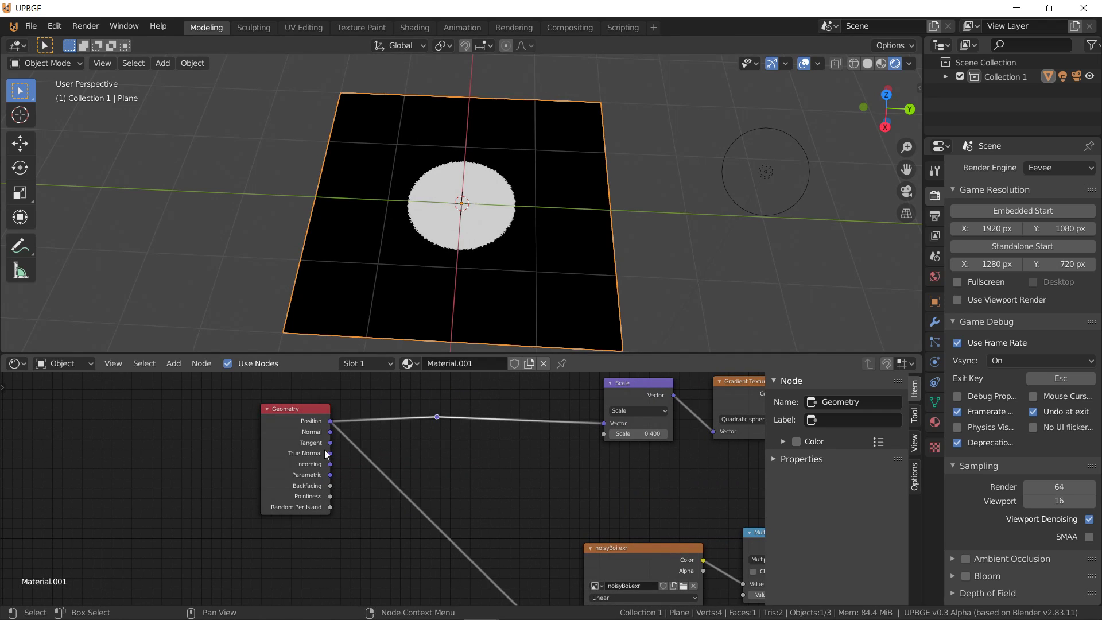
Add an Object Info node below the Geometry node
left_click(173, 363)
mouse_move(187, 406)
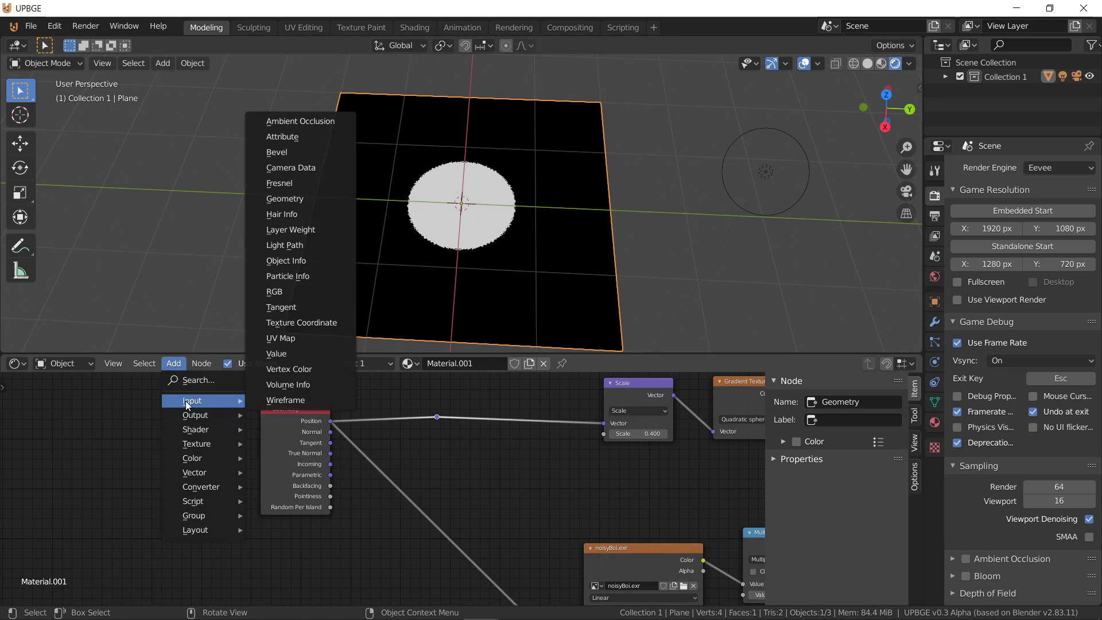
left_click(286, 261)
left_click(271, 262)
mouse_move(230, 486)
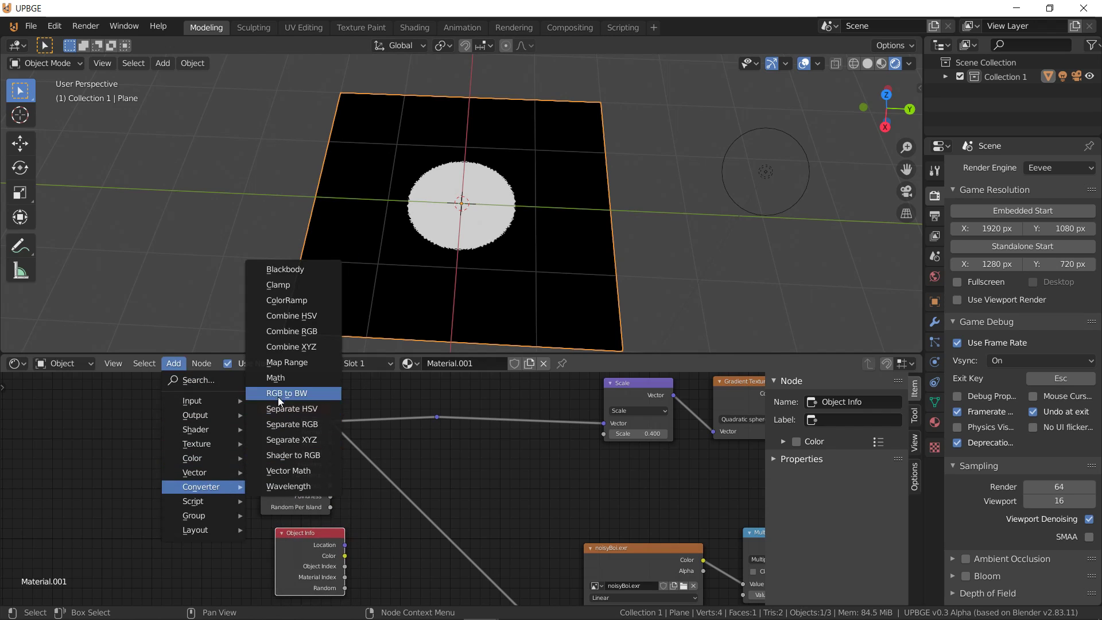
left_click(290, 378)
left_click(363, 383)
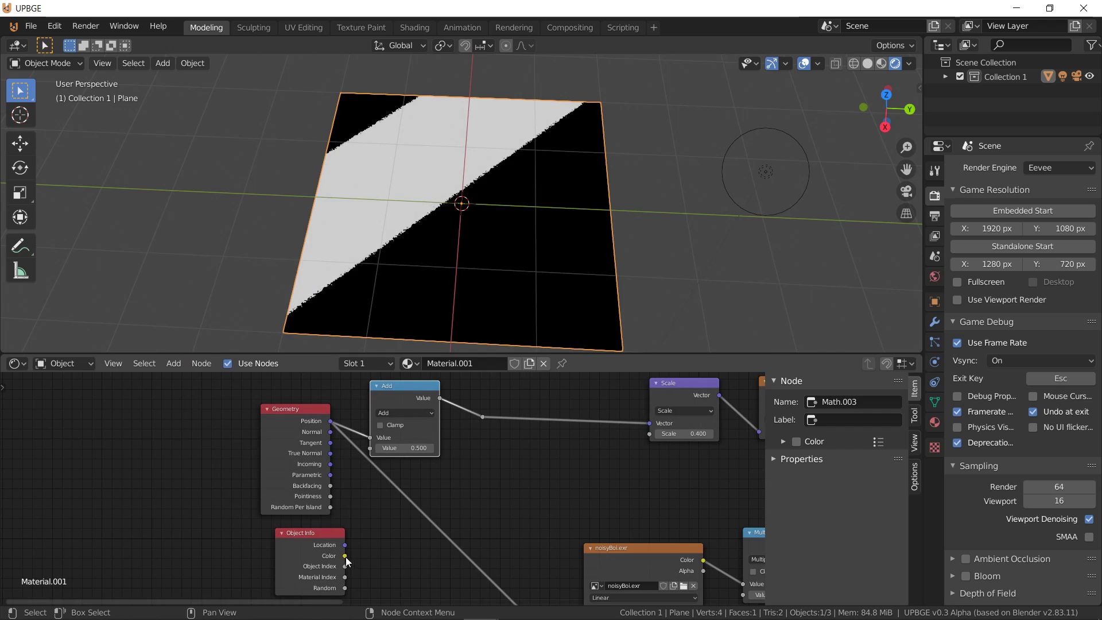
left_click_drag(385, 449, 381, 447)
left_click(420, 395)
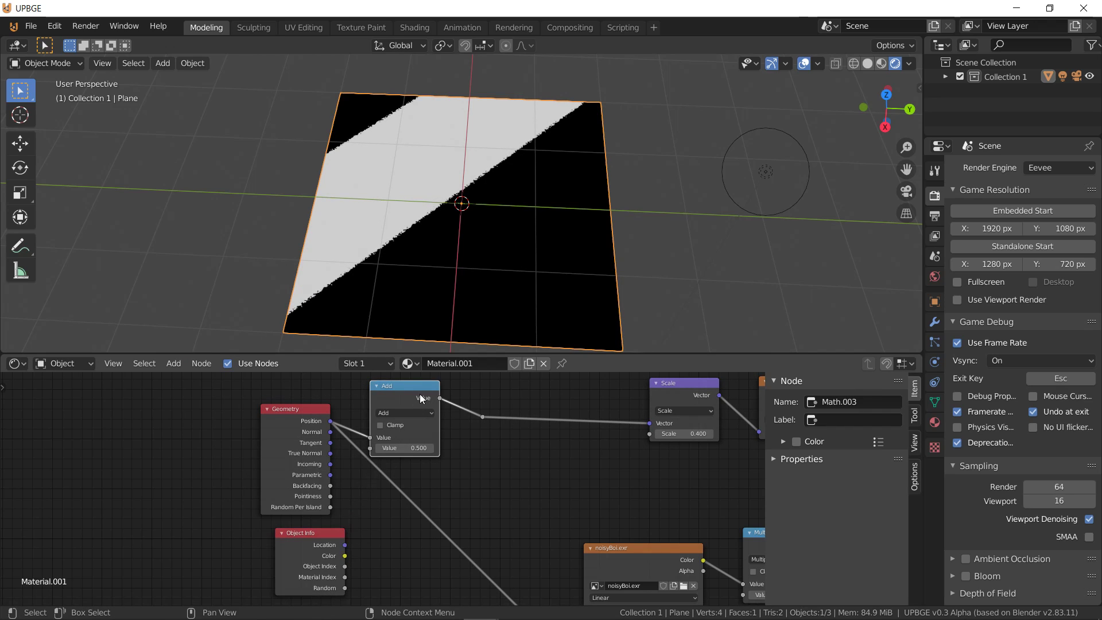
key("x")
Duplicate the Scale Vector Math node, place the copy beside the Geometry node and set it to Subtract
left_click(710, 394)
key("shift+d")
left_click(433, 376)
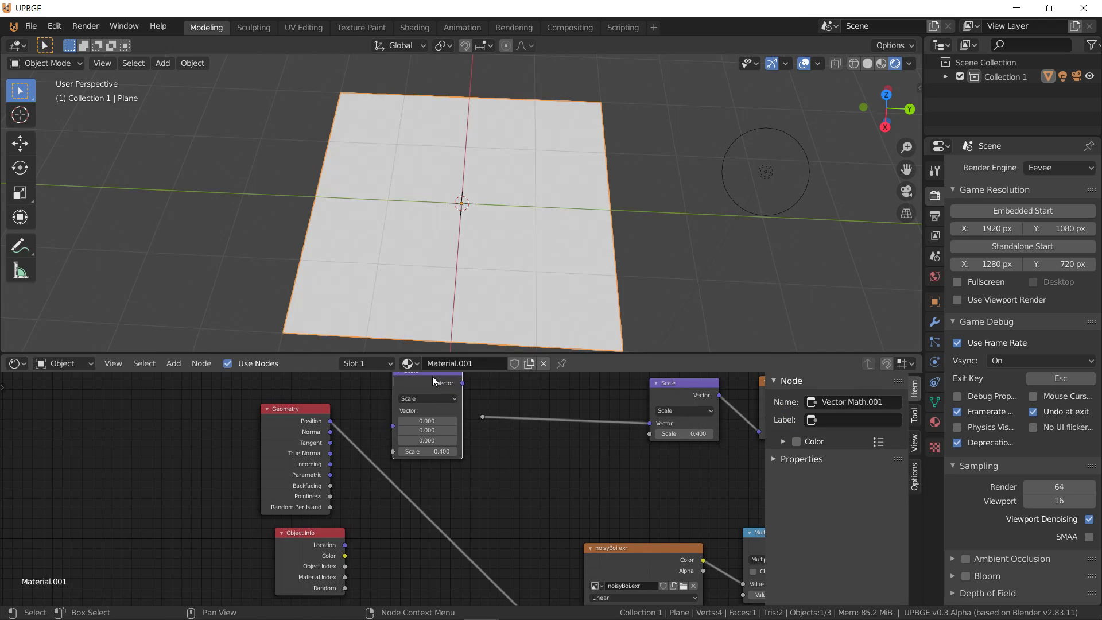
left_click(425, 401)
left_click(428, 423)
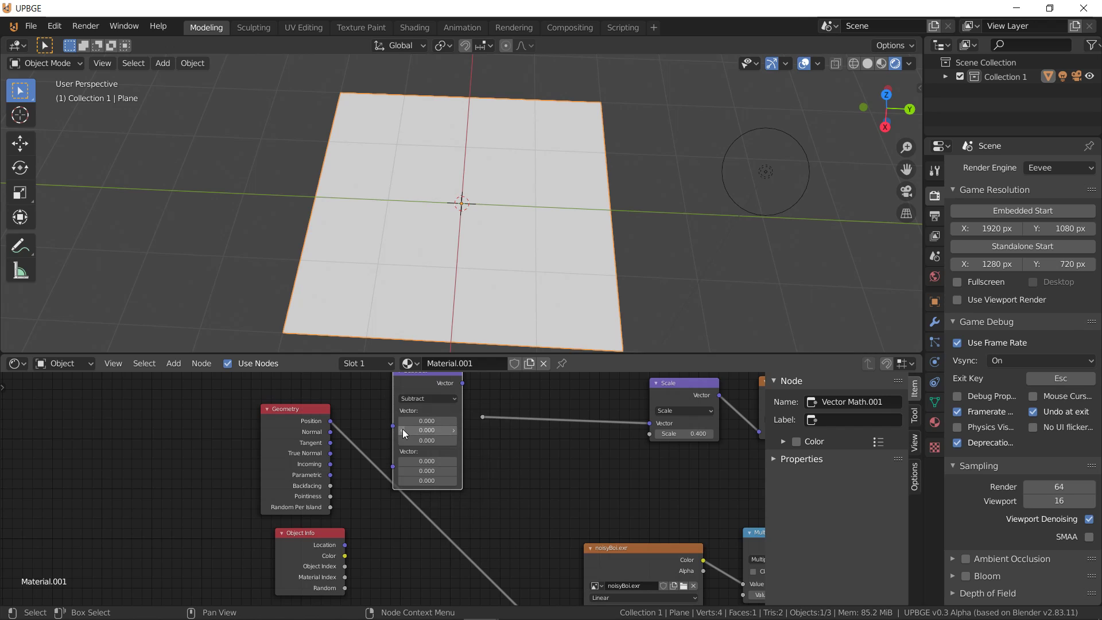
Connect Geometry Position and Object Info Location to the Subtract node's first and second inputs, and its output to the reroute point
left_click_drag(393, 468, 345, 544)
mouse_move(330, 421)
left_mouse_down()
mouse_move(355, 427)
mouse_move(393, 412)
left_mouse_up()
left_click_drag(463, 383, 481, 417)
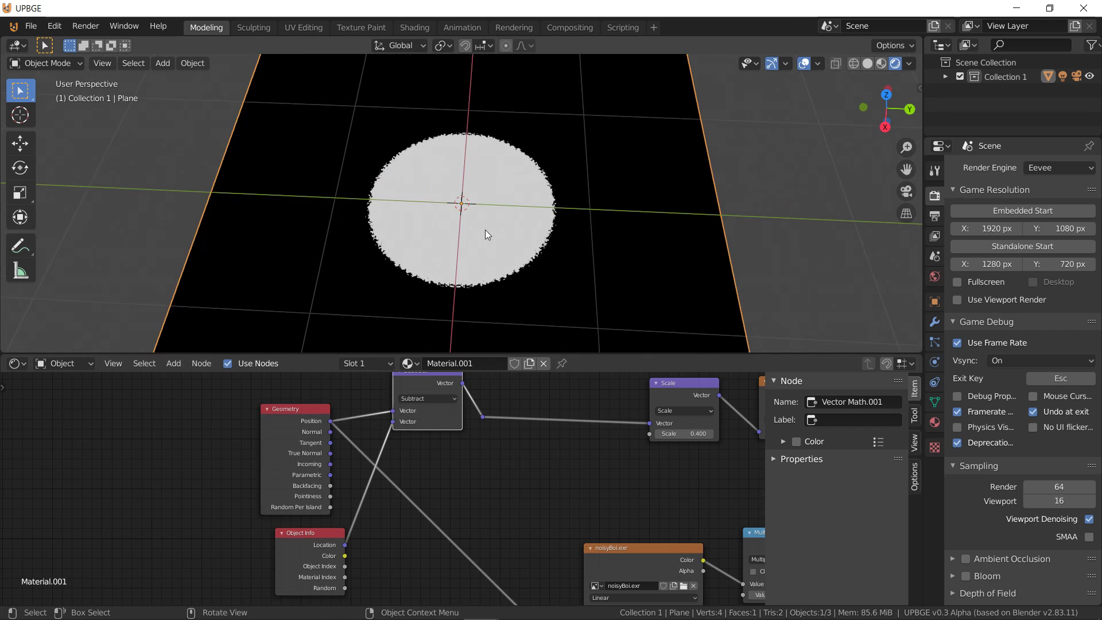
Try moving the plane along the global X and Y axes to test the object-relative mask, cancelling both moves
key("g")
key("x")
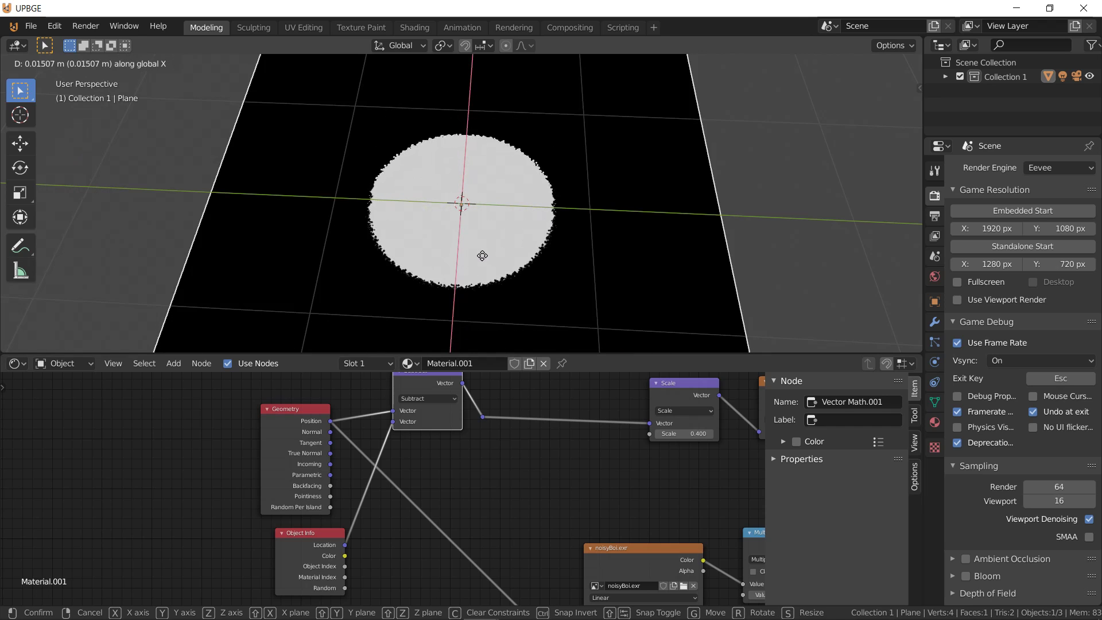
right_click(482, 256)
key("g")
key("y")
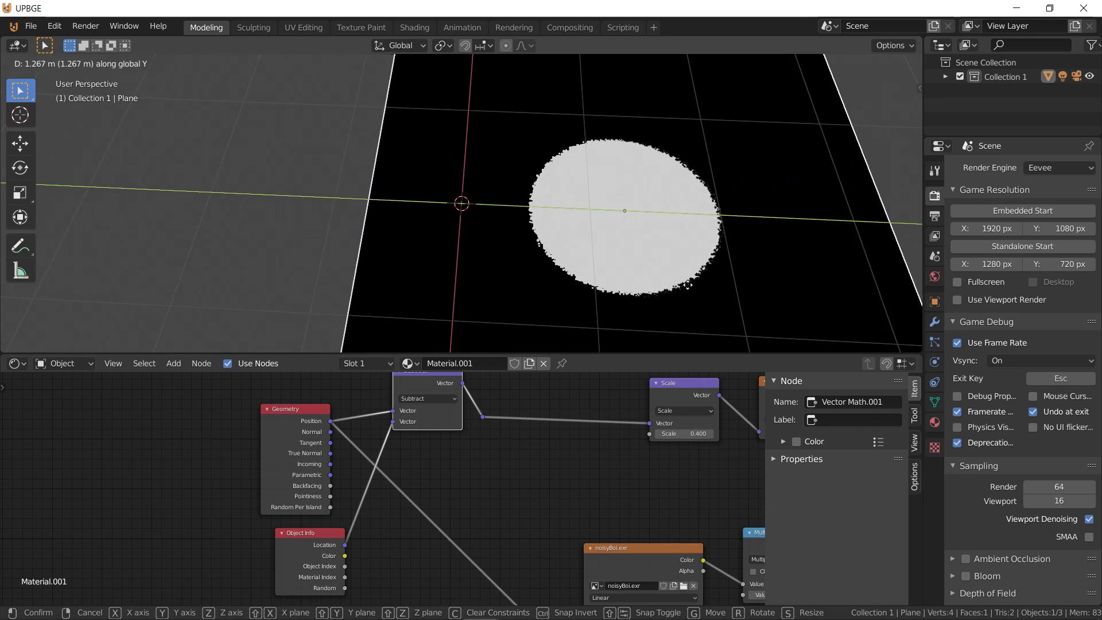
right_click(646, 278)
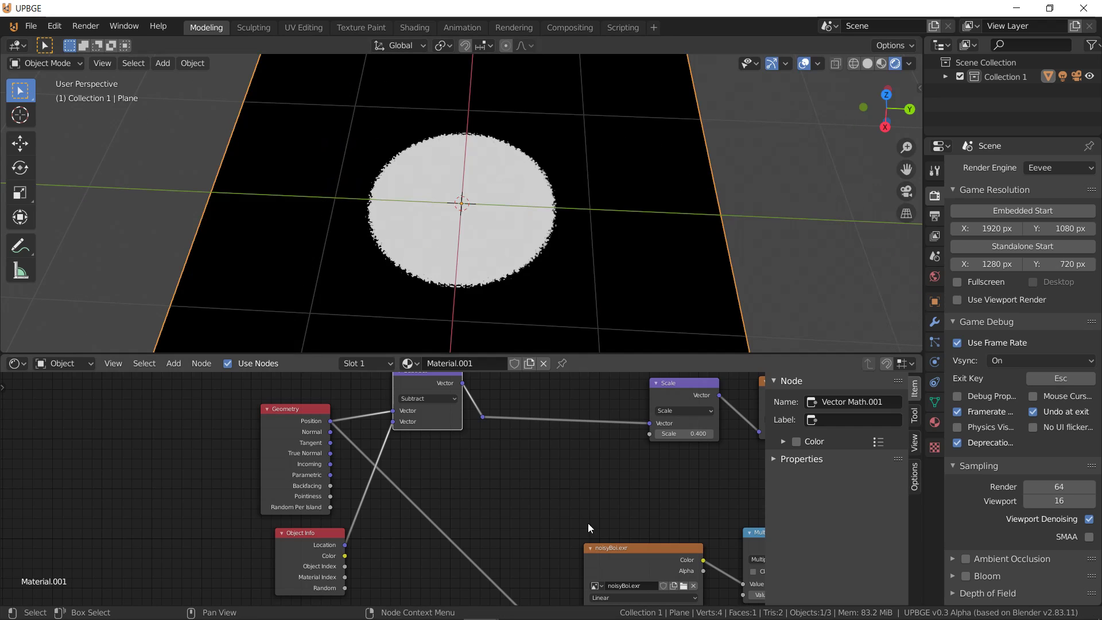
Duplicate the Scale Vector Math node between Geometry Position and the noisyBoi.exr texture's vector input, and set its scale to 2
middle_click_drag(579, 554, 477, 437)
scroll(396, 421, "up", 3)
scroll(394, 447, "down", 3)
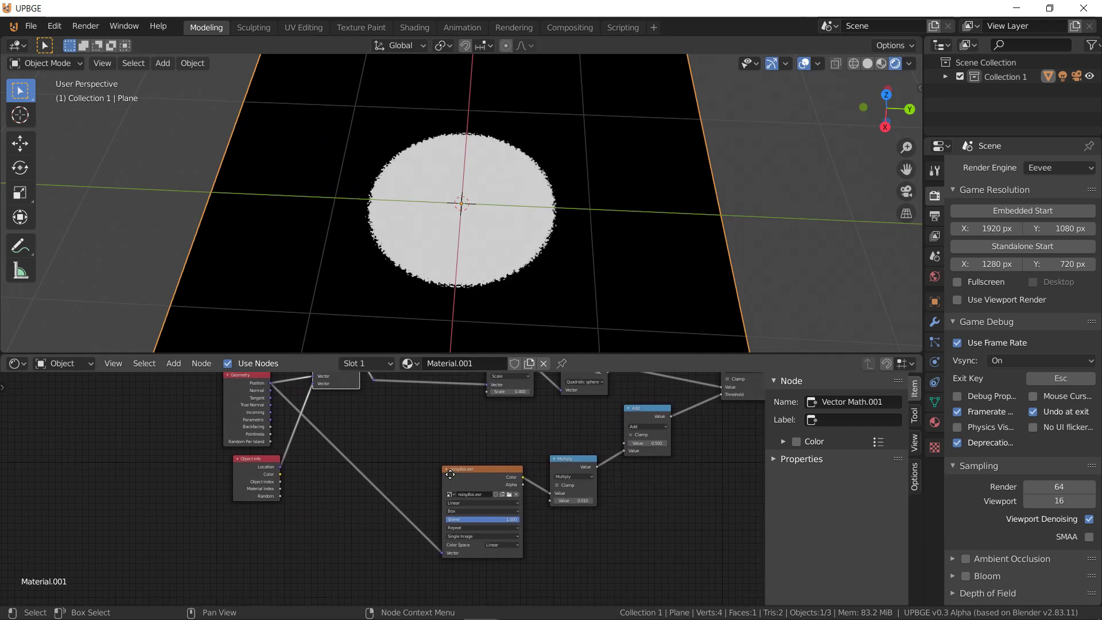
key("shift+d")
left_click(392, 513)
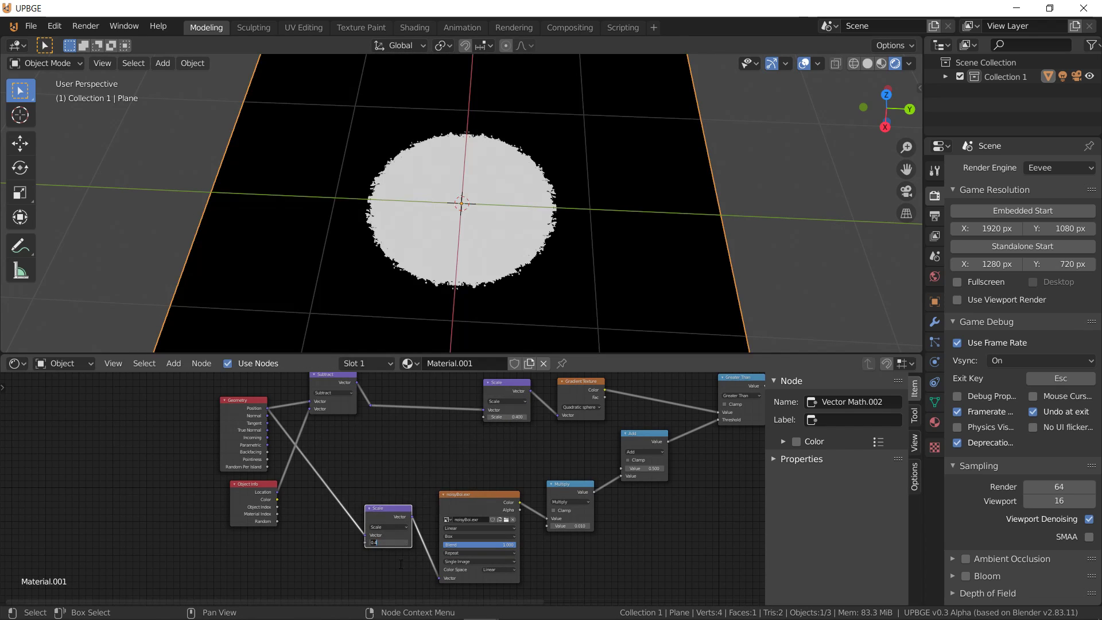
type("2")
key("Return")
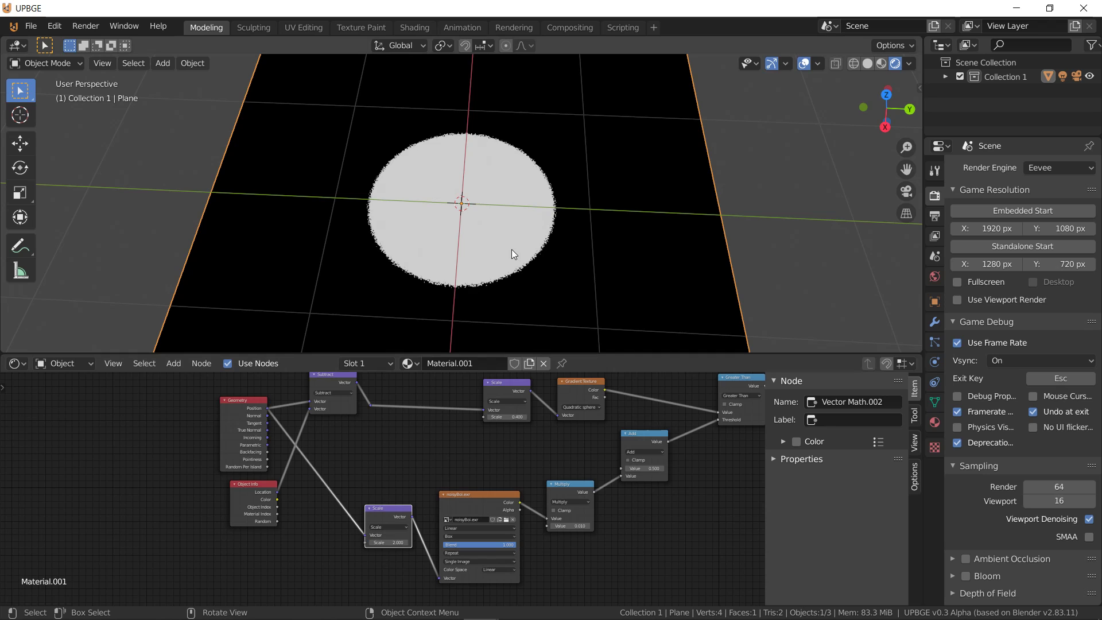
Try moving the plane along the global X and Y axes to inspect the finer noise edge up close, cancelling both moves
key("g")
key("x")
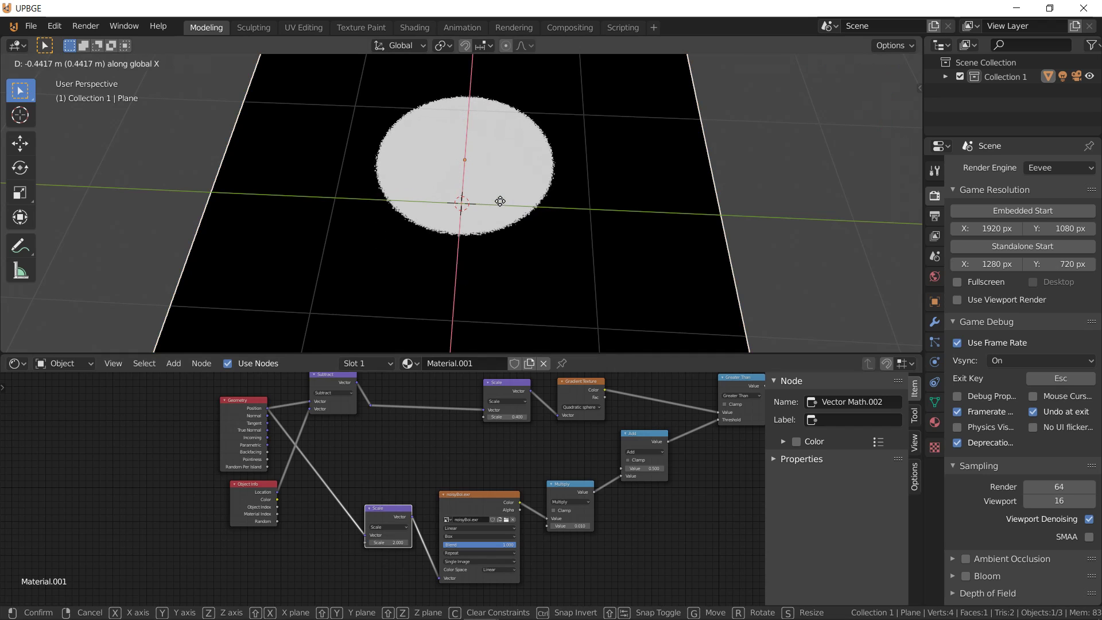
right_click(507, 228)
scroll(506, 230, "up", 4)
middle_click_drag(506, 230, 321, 344)
scroll(460, 204, "up", 4)
key("g")
key("x")
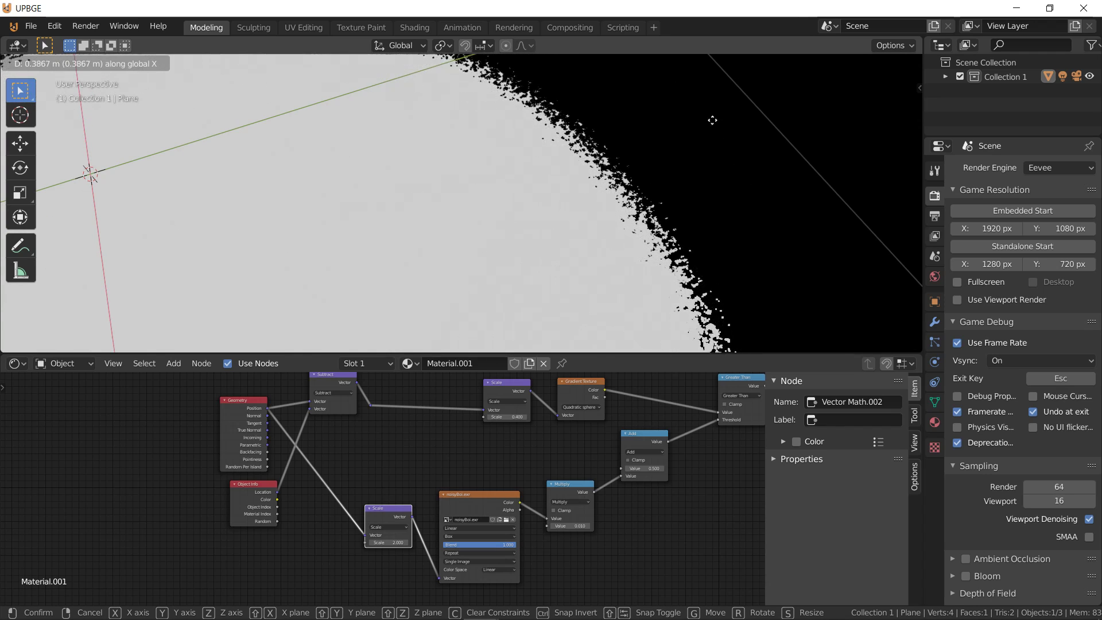
key("y")
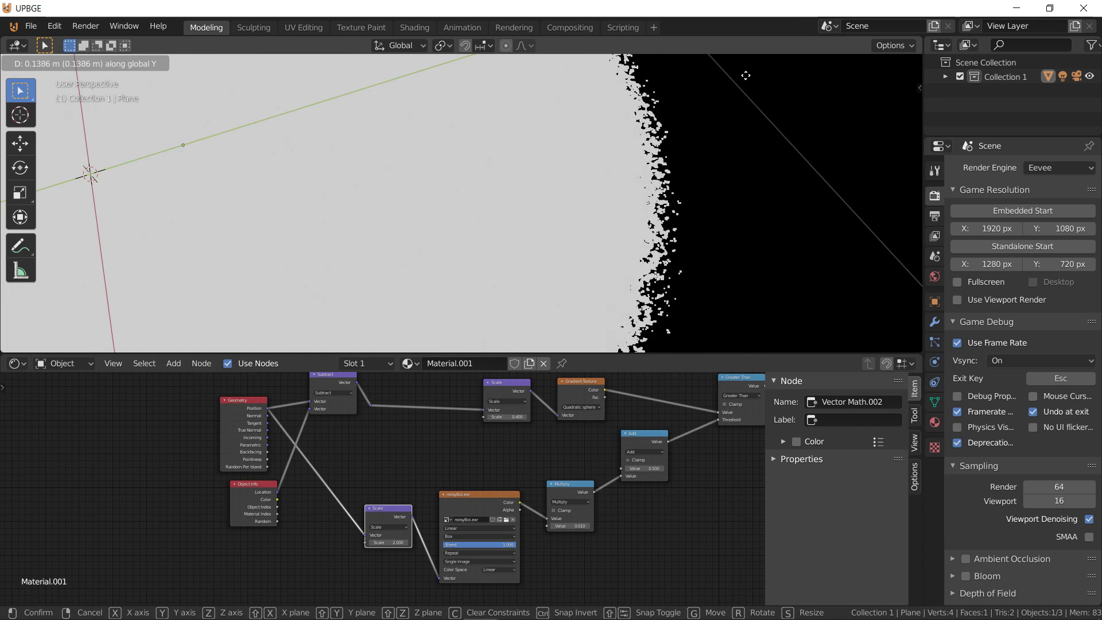
right_click(648, 119)
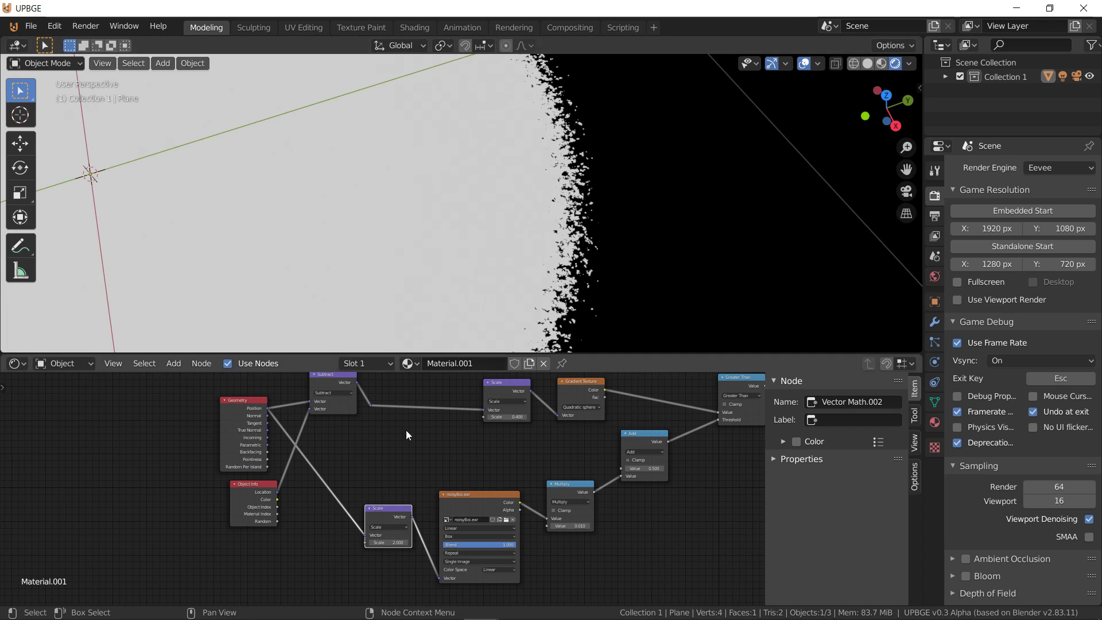
Try moving the plane along the global Y axis to check the whole mask, cancelling the move
scroll(395, 250, "down", 7)
middle_click_drag(395, 250, 353, 234)
scroll(369, 473, "down", 3)
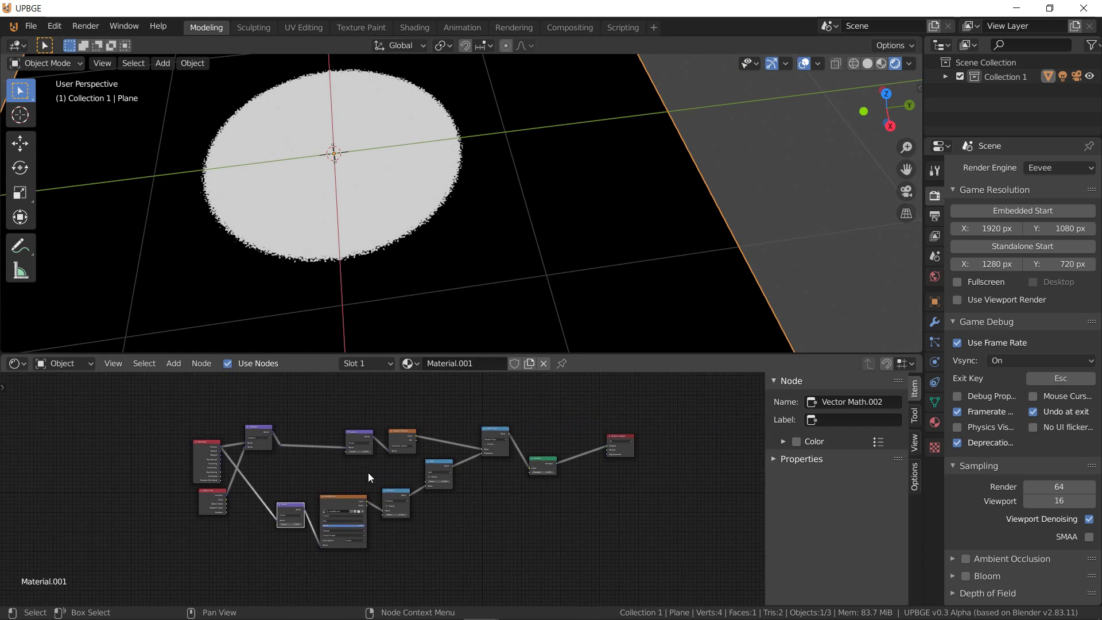
middle_click_drag(367, 474, 395, 478)
middle_click_drag(377, 471, 360, 464)
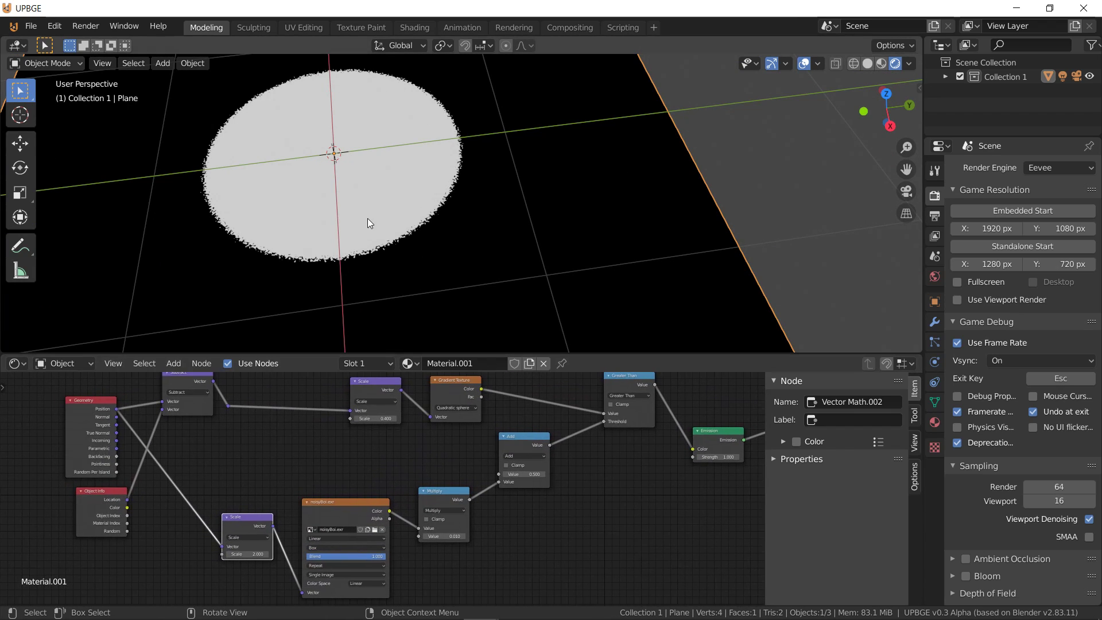
key("g")
key("y")
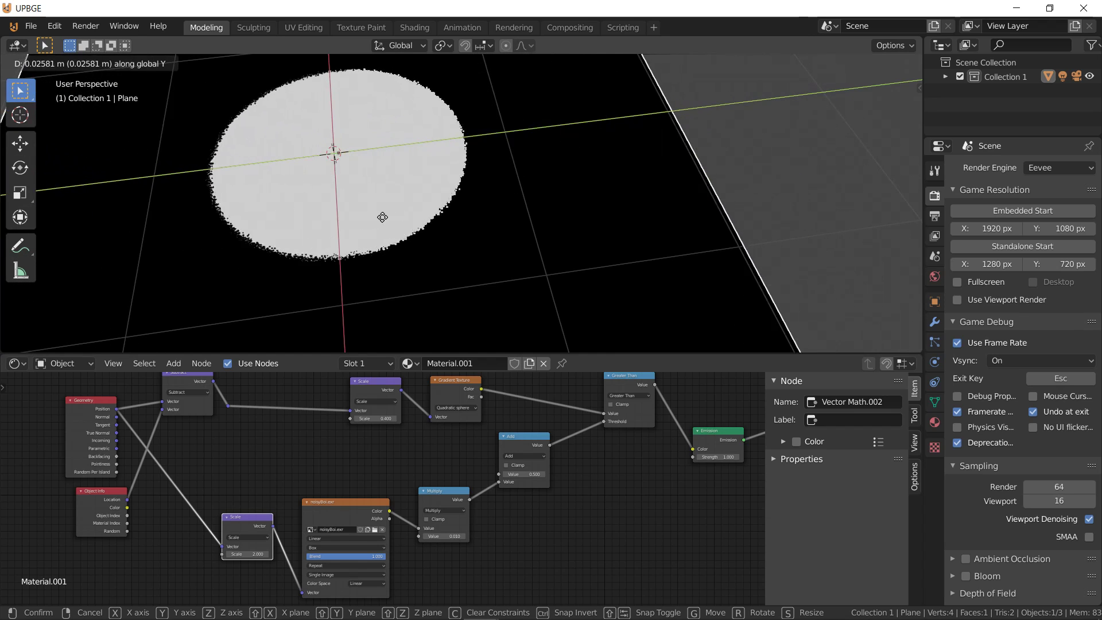
right_click(357, 223)
Add a monkey mesh beside the plane, offset along the global Y axis, and assign it the existing material Material.001
scroll(356, 226, "down", 5)
left_click(163, 63)
mouse_move(185, 80)
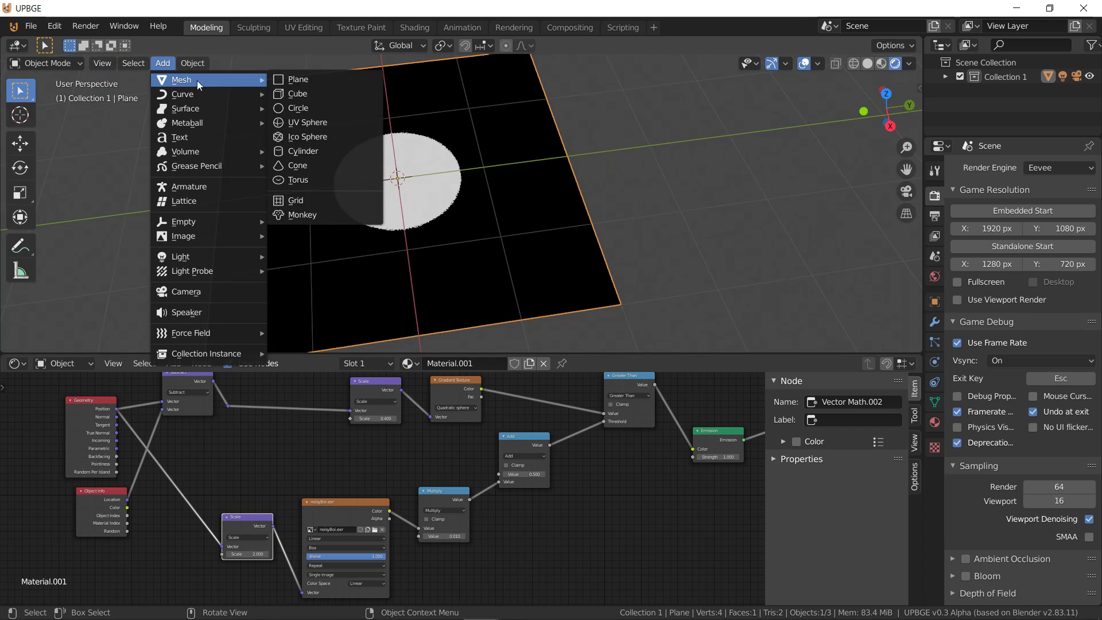
left_click(321, 213)
key("g")
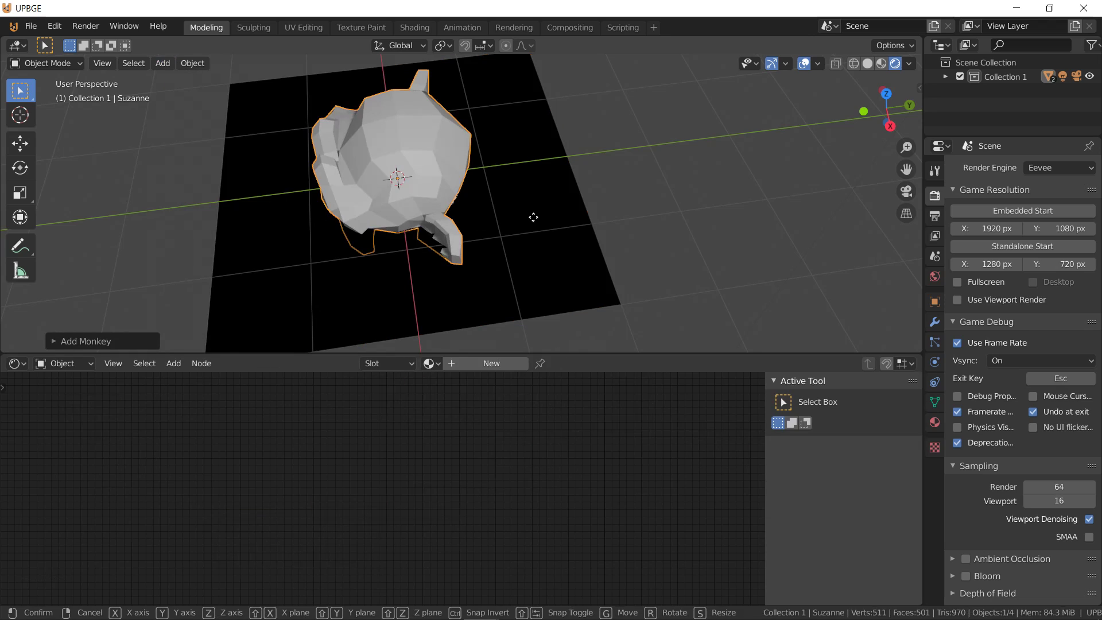
key("x")
left_click(657, 170)
left_click(428, 364)
left_click(445, 398)
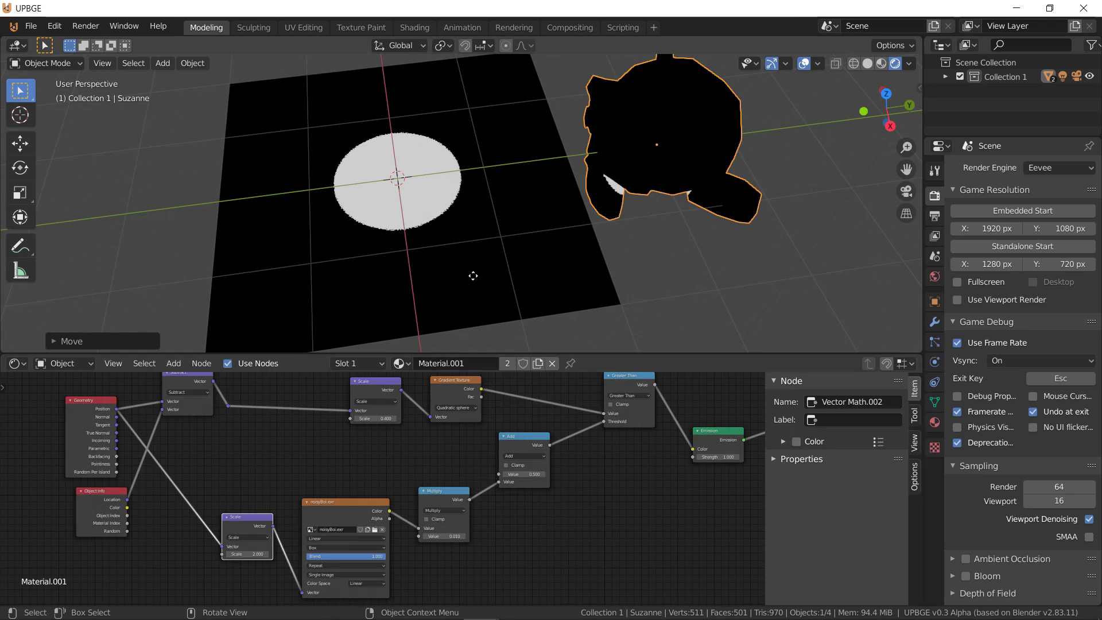
Try moving the plane along the global X axis to test the shared material, without keeping the move
key("g")
key("x")
left_click(428, 241)
left_click(577, 260)
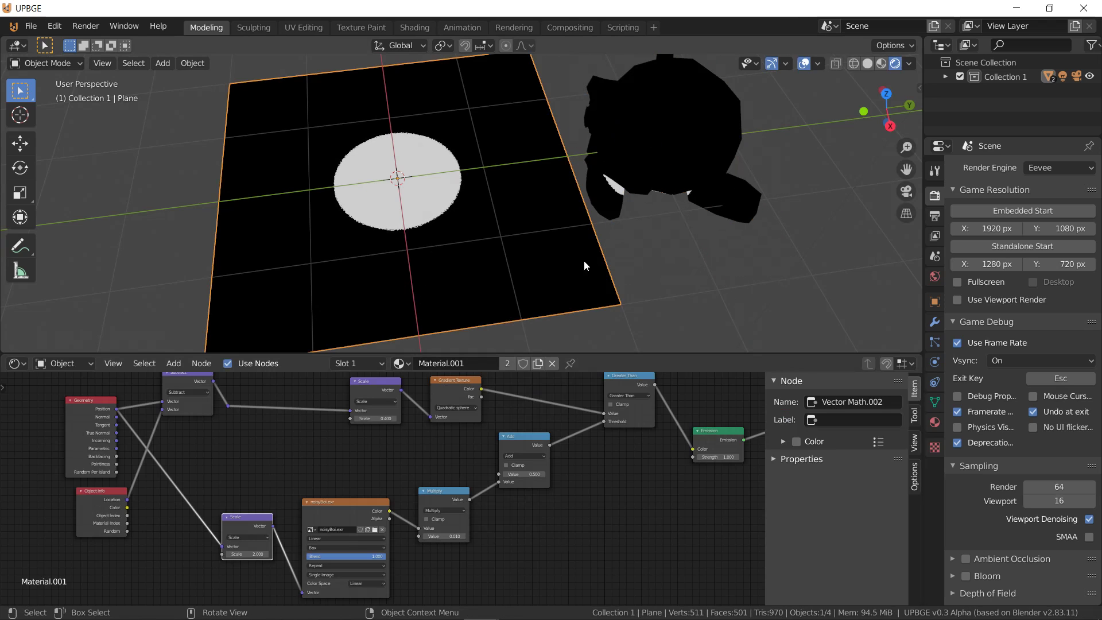
key("g")
key("x")
left_click(493, 303)
Try moving the monkey along the global X, Y and Z axes to test its mask, without keeping the moves
left_click(664, 180)
key("g")
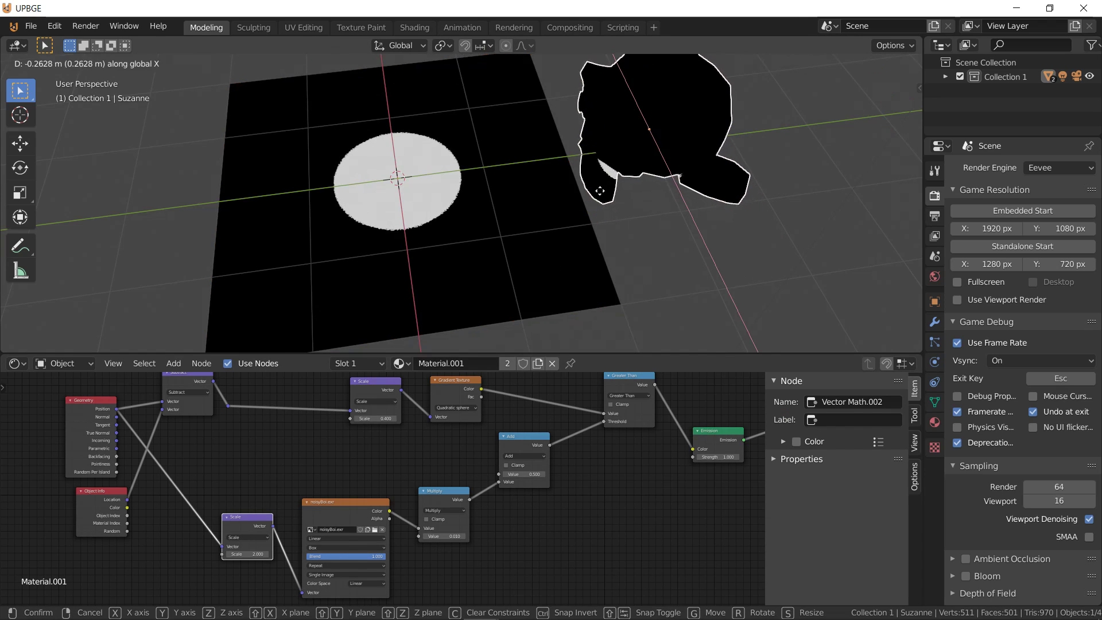
key("y")
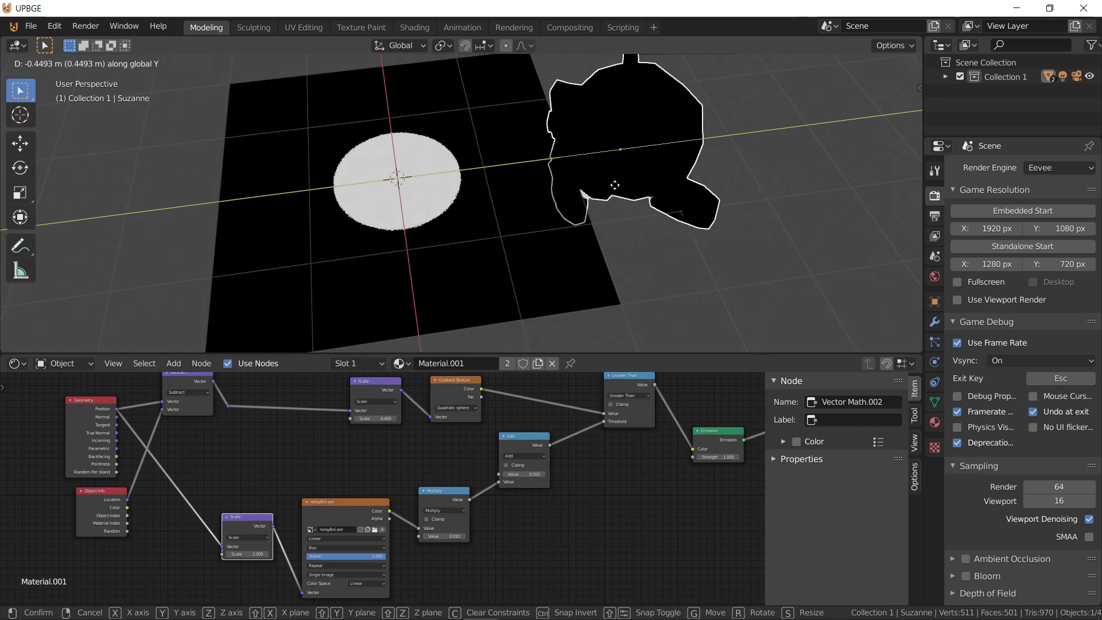
left_click(656, 193)
middle_click_drag(656, 193, 551, 207)
key("g")
key("z")
right_click(488, 98)
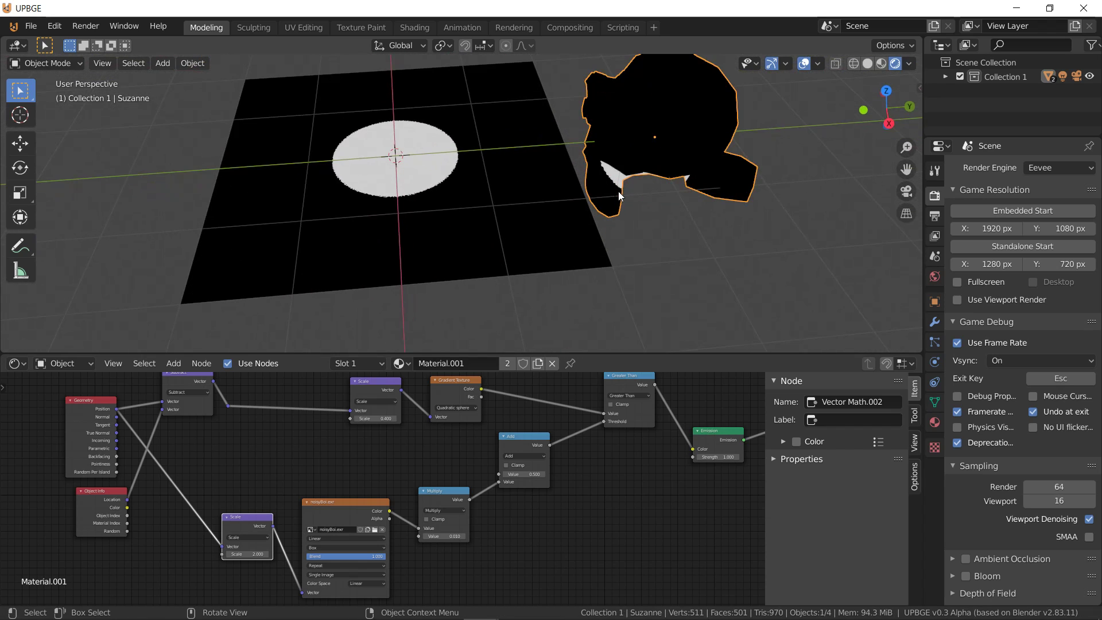
Make the monkey's material a single-user copy and move its Geometry and Object Info nodes aside to make room
left_click(508, 369)
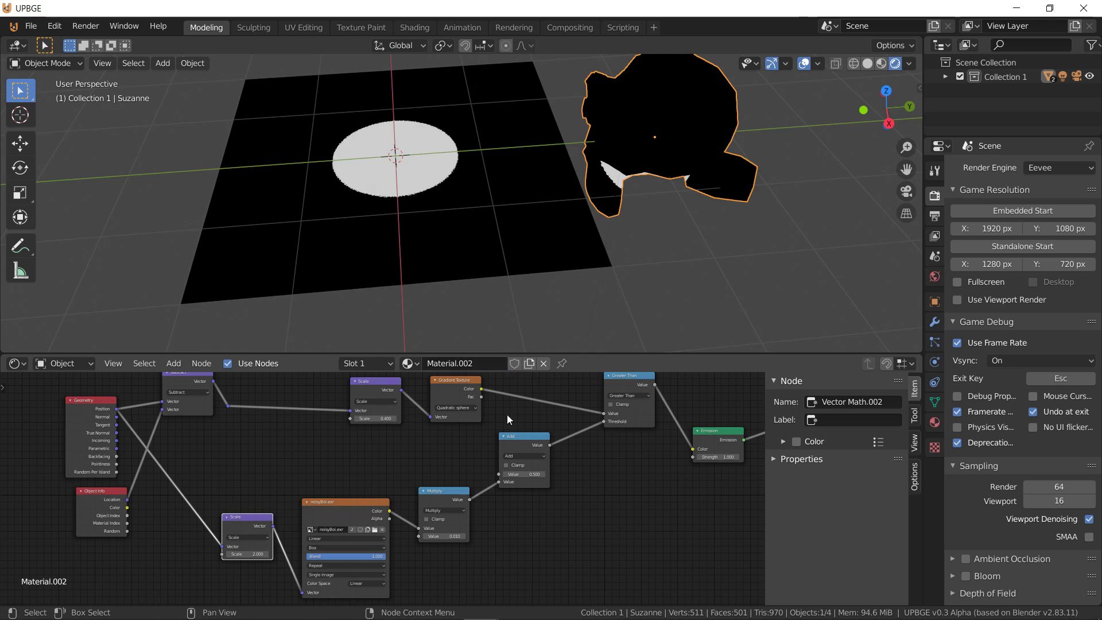
middle_click_drag(268, 515, 462, 507)
scroll(386, 486, "down", 3)
scroll(462, 507, "up", 2)
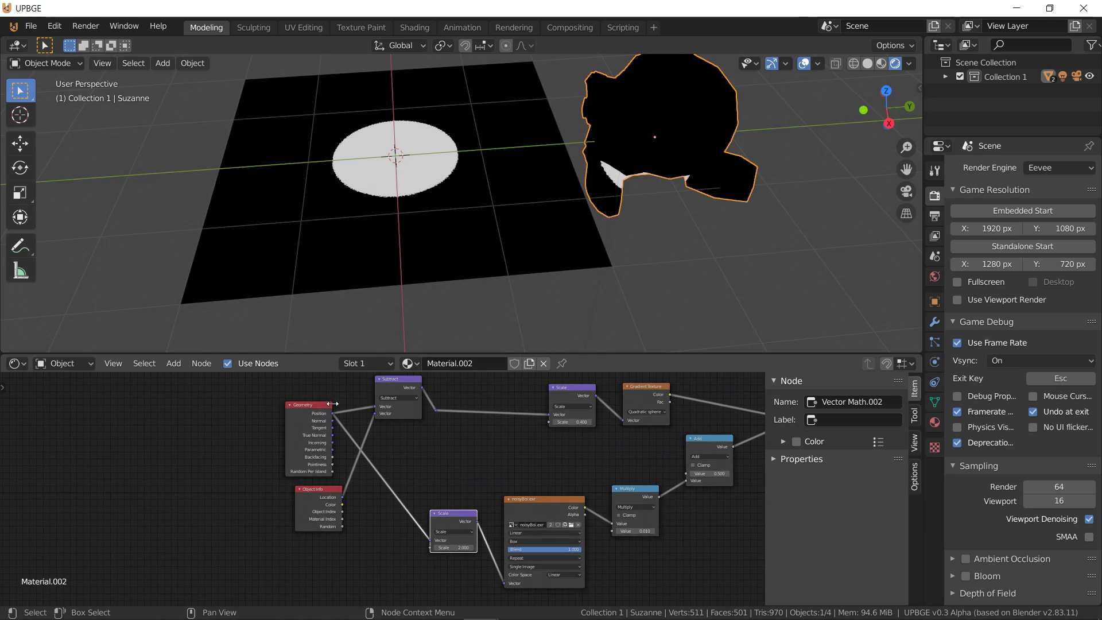
left_click_drag(302, 428, 239, 431)
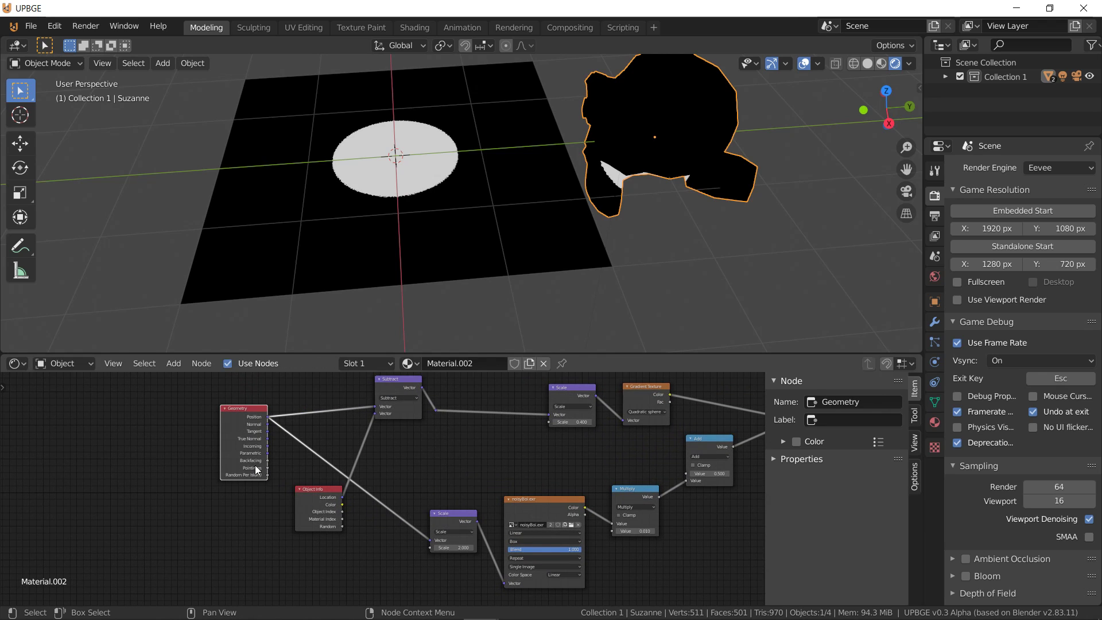
left_click_drag(312, 507, 263, 524)
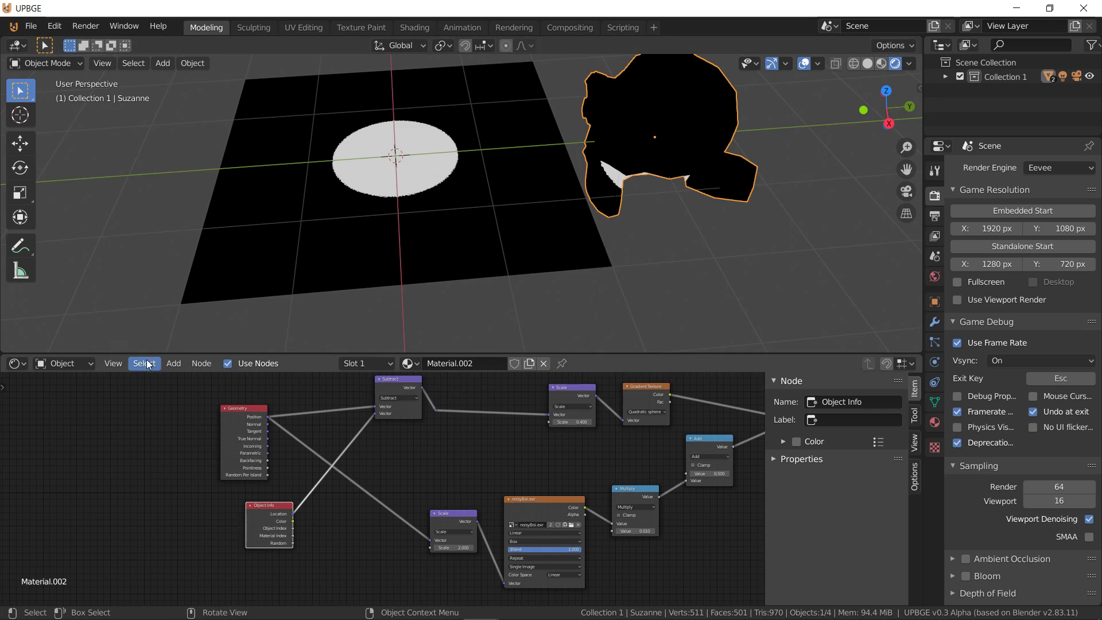
Add a Texture Coordinate node that references the Plane object, and connect its Object output to the reroute point before the Scale node
left_click(170, 363)
mouse_move(181, 404)
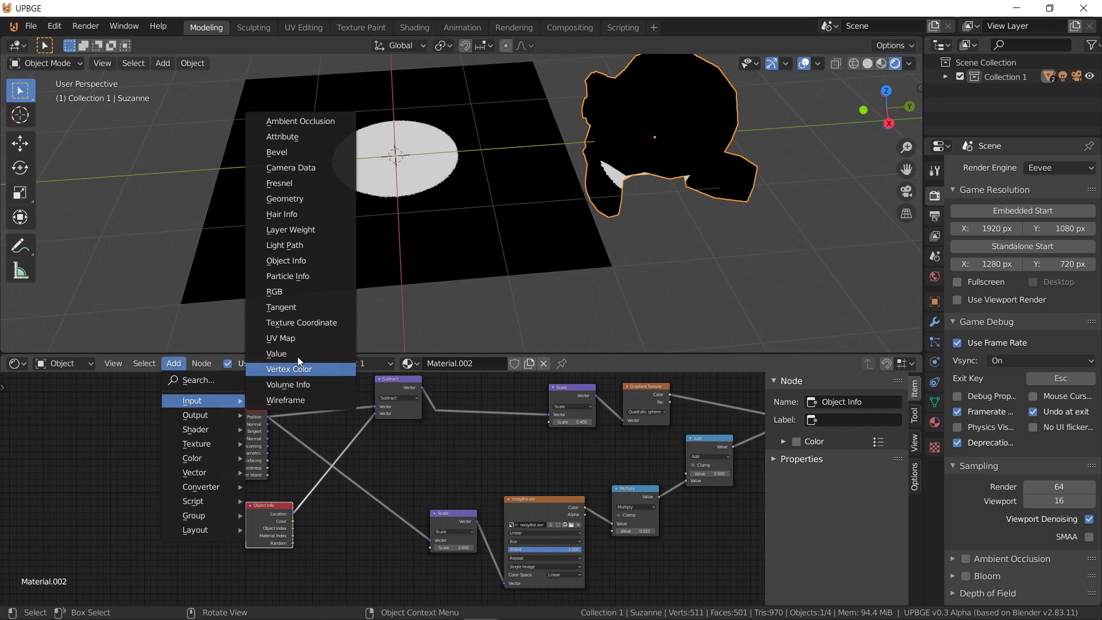
left_click(299, 324)
left_click(307, 518)
left_click(349, 584)
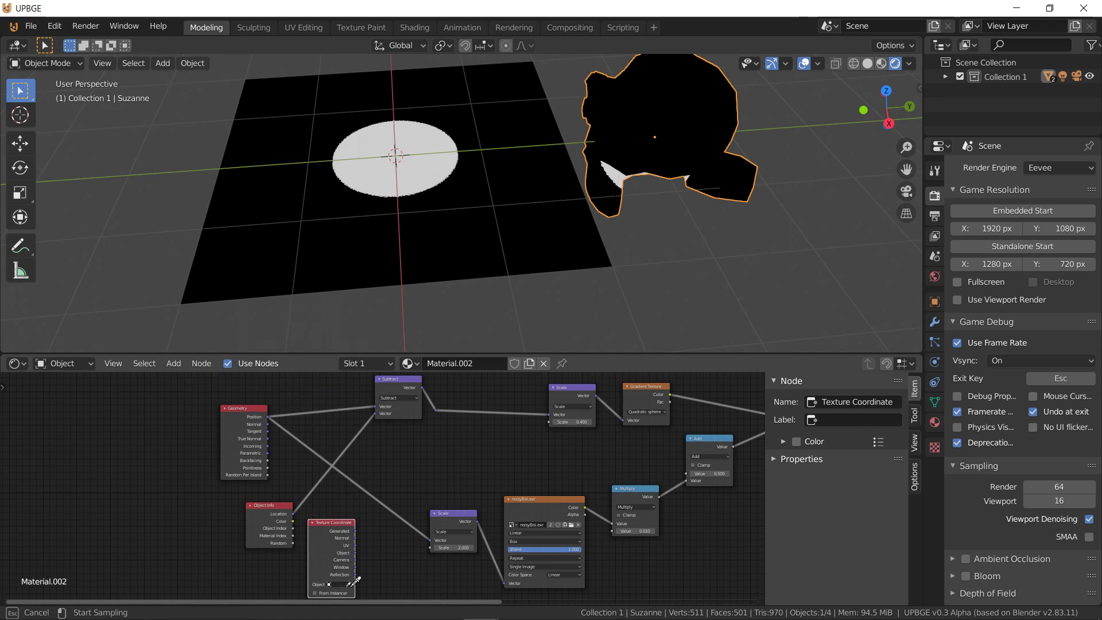
left_click(399, 213)
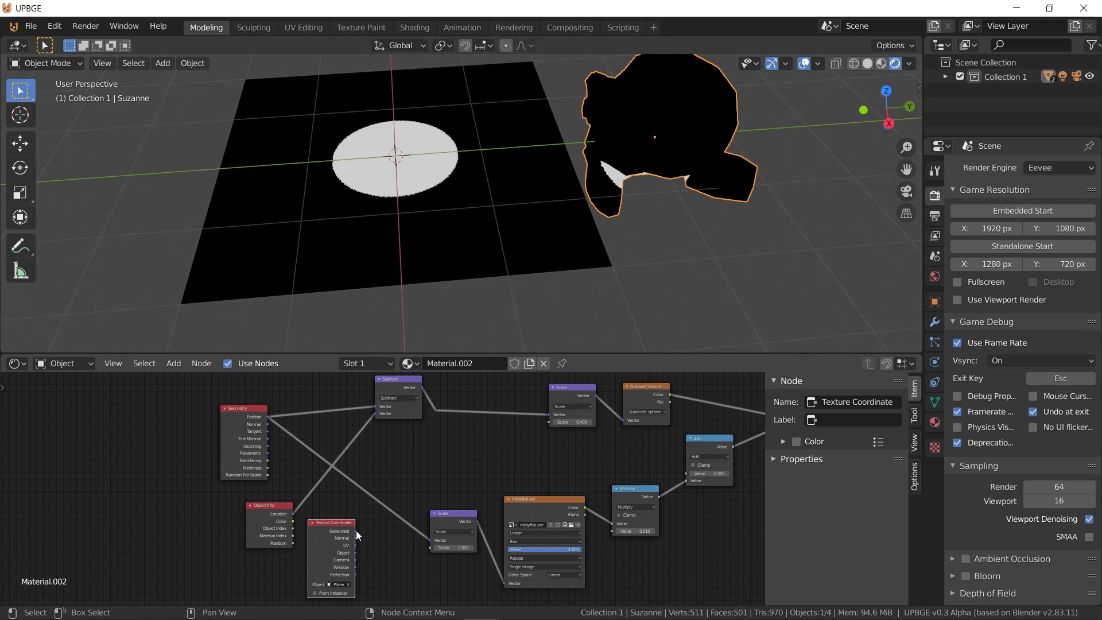
mouse_move(356, 553)
left_mouse_down()
mouse_move(445, 409)
mouse_move(436, 411)
left_mouse_up()
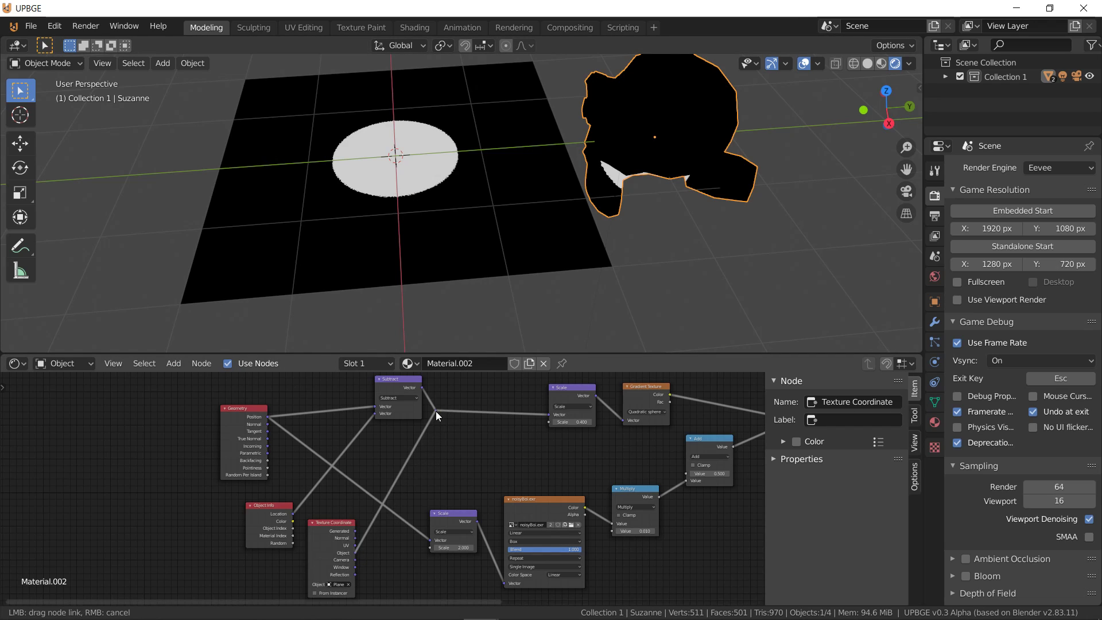
Move the plane about 1.6 m along the global Y axis so it overlaps the monkey
left_click(456, 265)
key("g")
key("x")
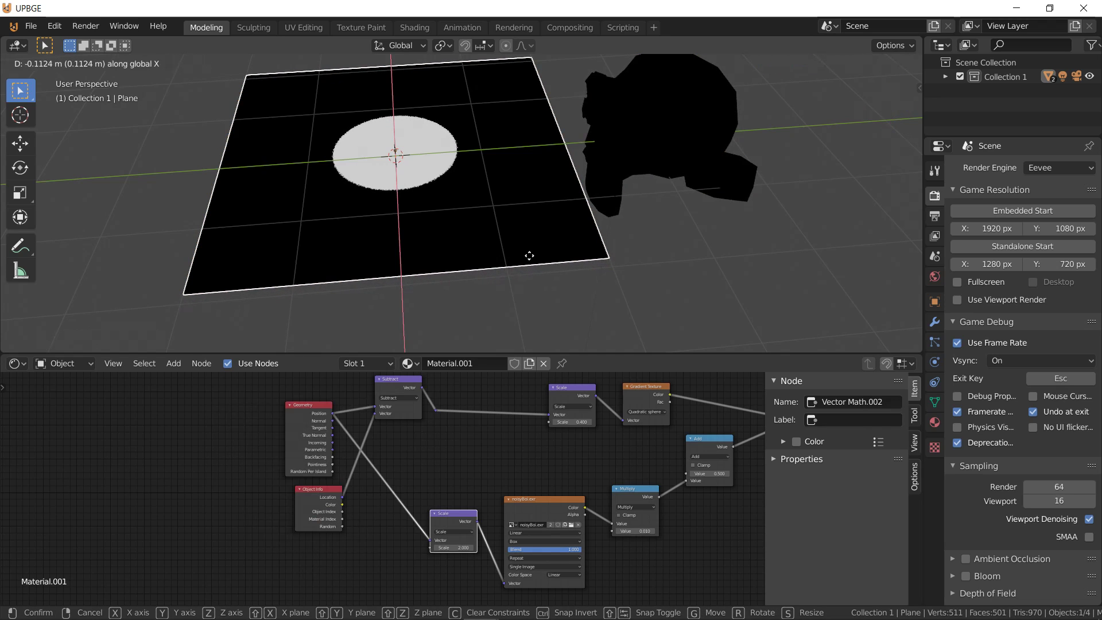
key("y")
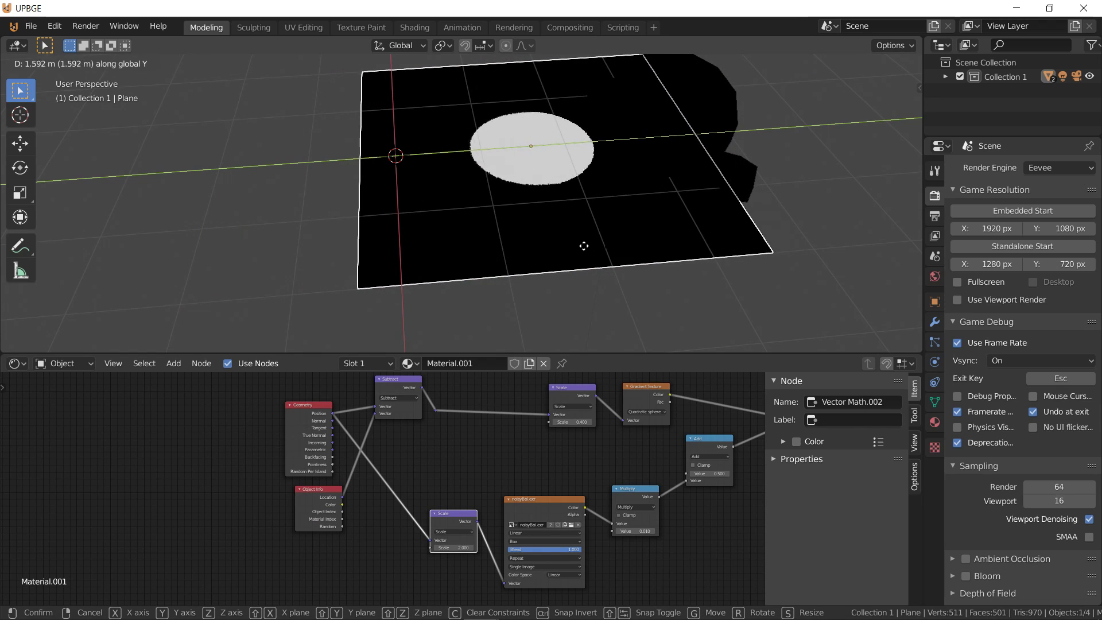
left_click(598, 235)
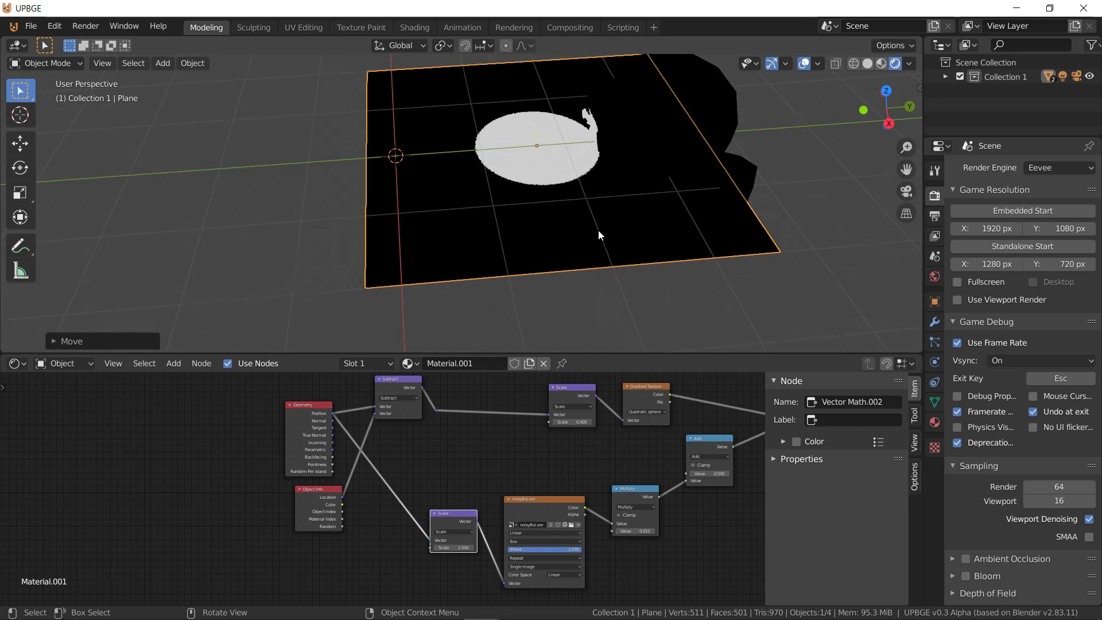
Move the plane about 0.8 m further along the global Y axis, deeper into the monkey
middle_click_drag(599, 232, 654, 232)
key("shift+1")
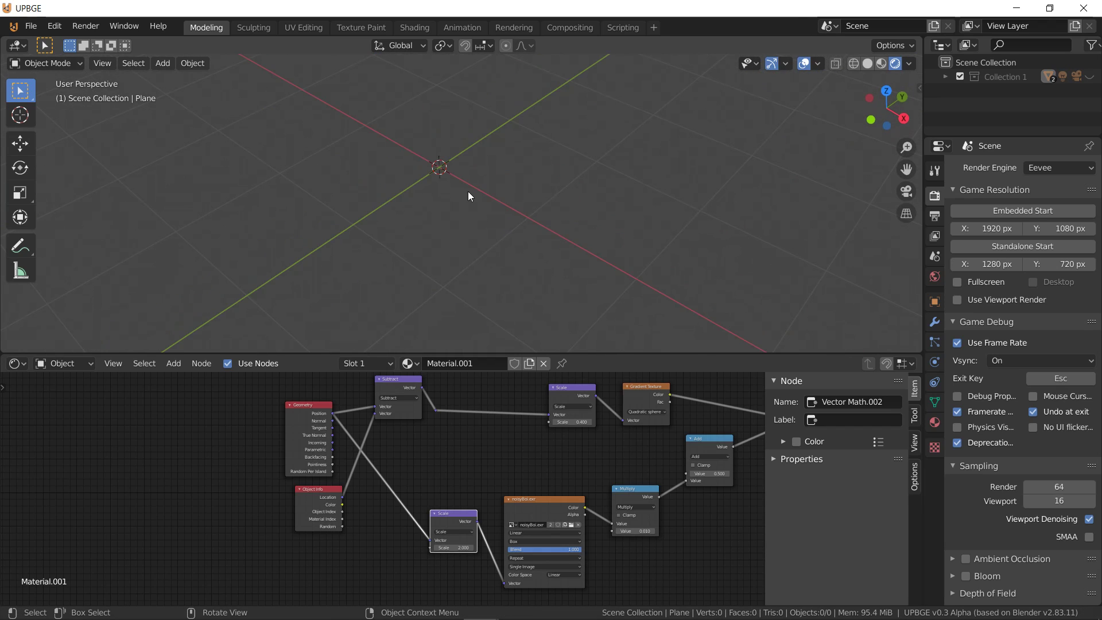
key("shift+grave")
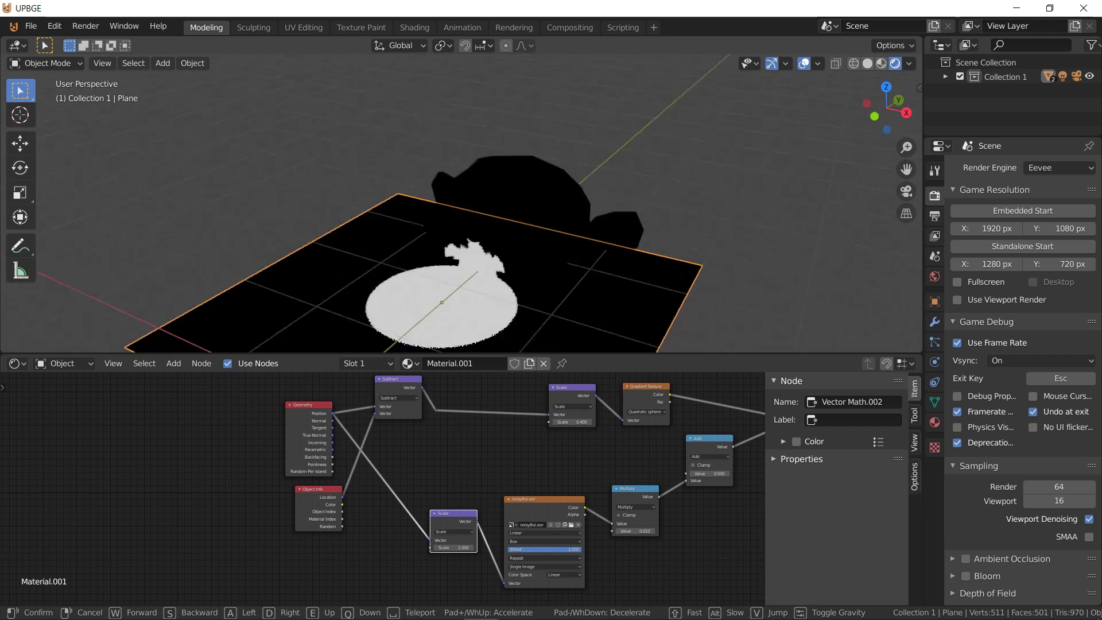
key("s")
key("d")
left_click(476, 233)
key("g")
key("x")
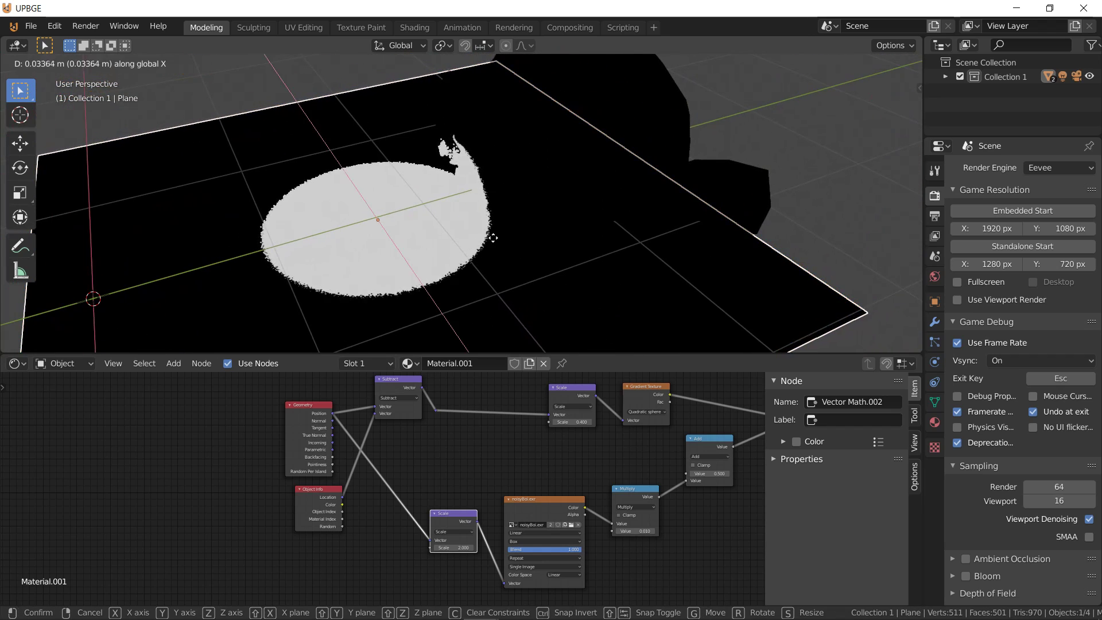
key("y")
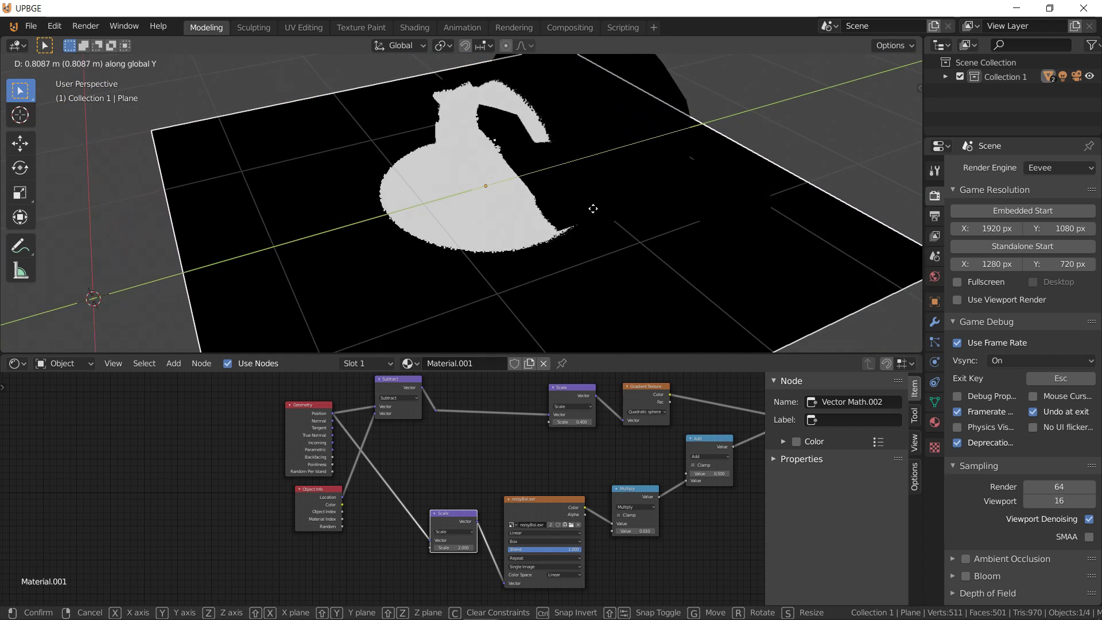
left_click(597, 208)
Try scaling the plane down to test how the monkey's mask reacts, cancelling the scaling
middle_click_drag(589, 209, 724, 222)
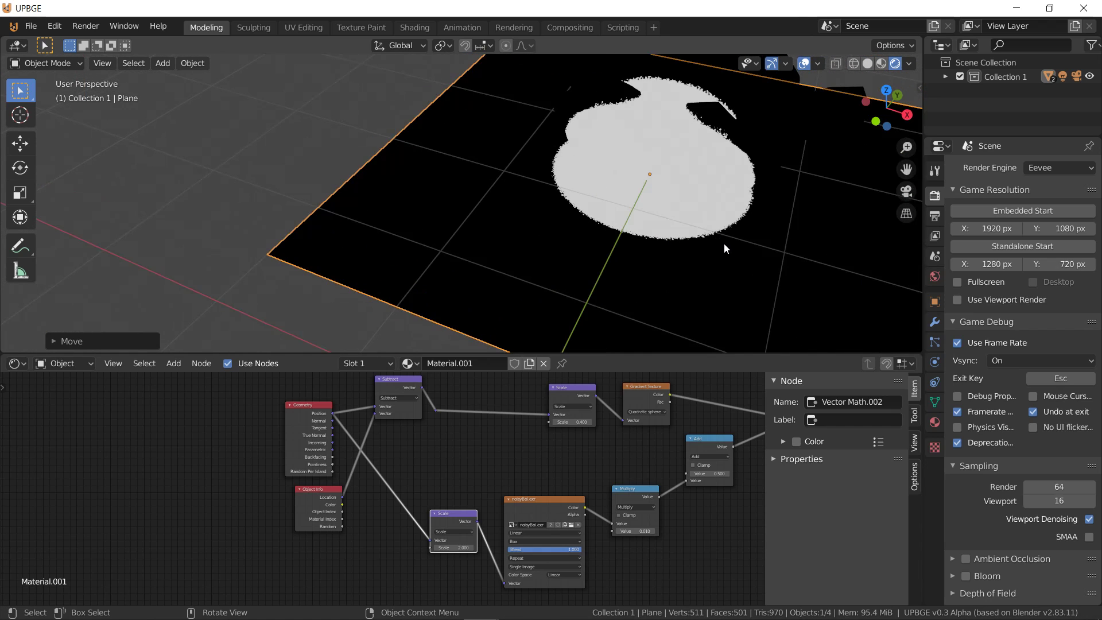
key("s")
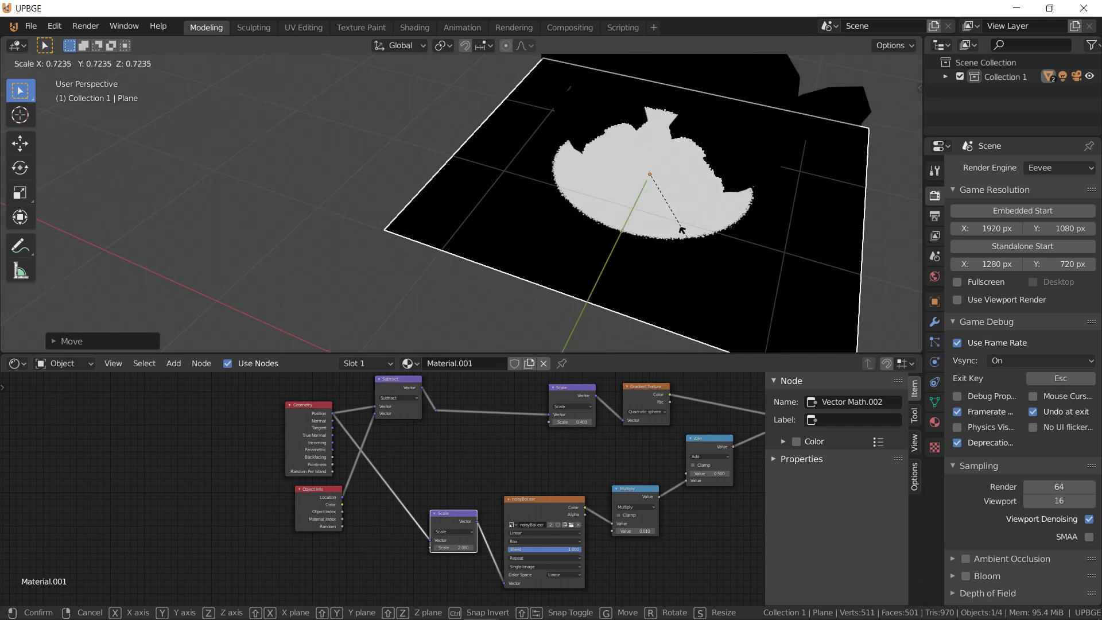
right_click(689, 232)
scroll(697, 250, "down", 1)
middle_click_drag(698, 250, 643, 234)
scroll(408, 482, "up", 3)
middle_click_drag(435, 379, 436, 410)
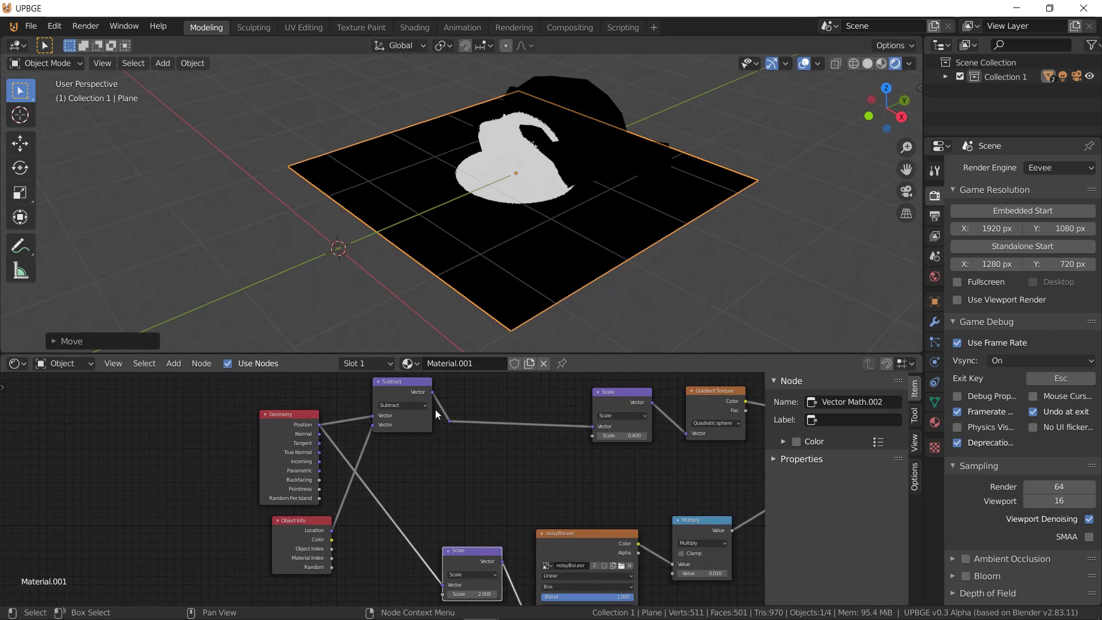
Move the Geometry and Object Info nodes further from the Subtract node, and assign Material.002 to the plane
left_click(315, 539)
left_click(277, 453, "shift")
left_click_drag(286, 467, 115, 479)
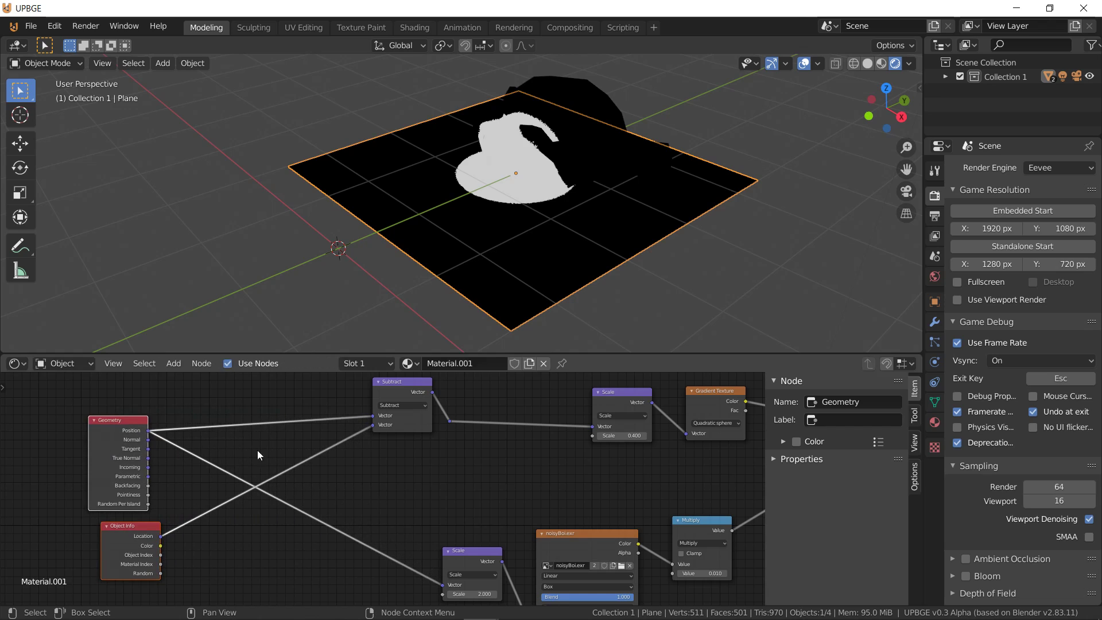
left_click(416, 364)
left_click(448, 416)
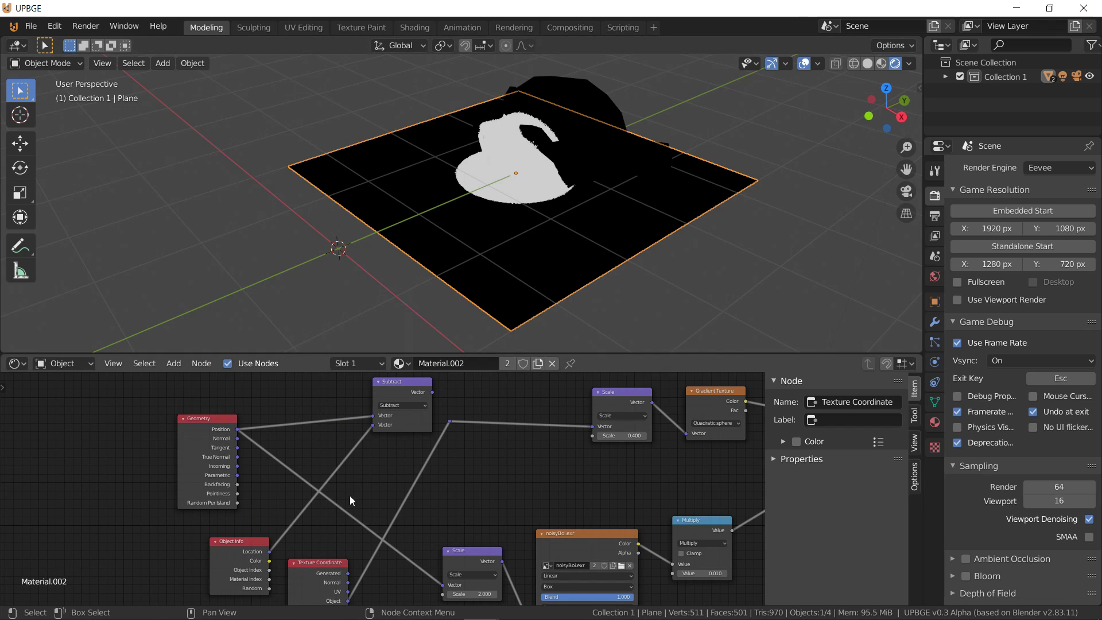
Try moving the plane along global X to test how the shared mask follows it
key("g")
key("x")
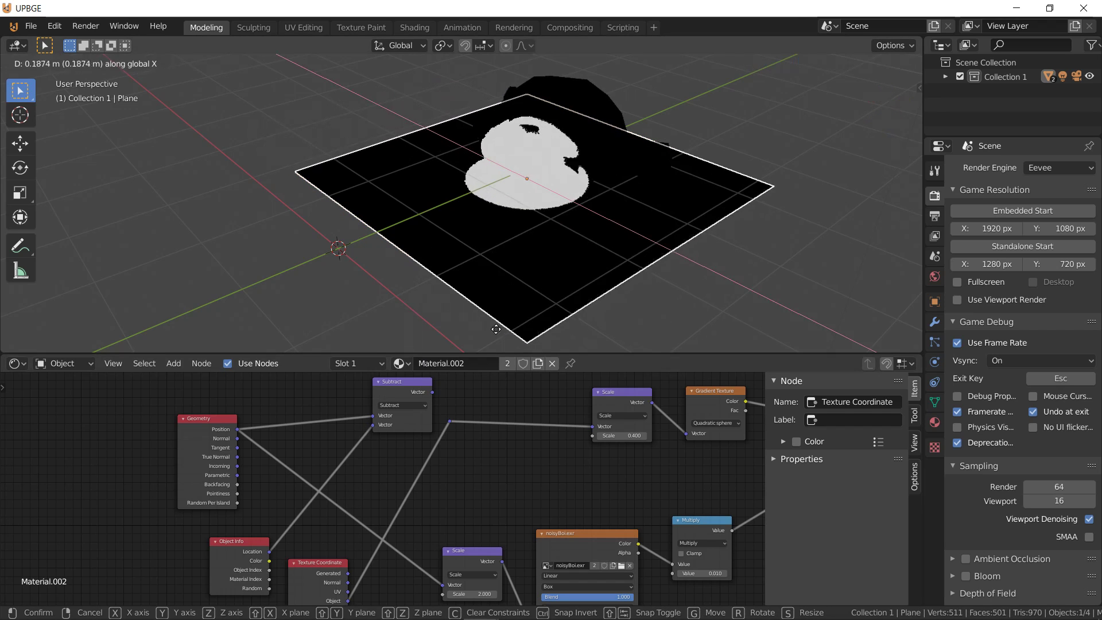
key("Escape")
Scale the plane up by about 1.7 and set the factor of the noise texture's Scale node to 0.2
key("s")
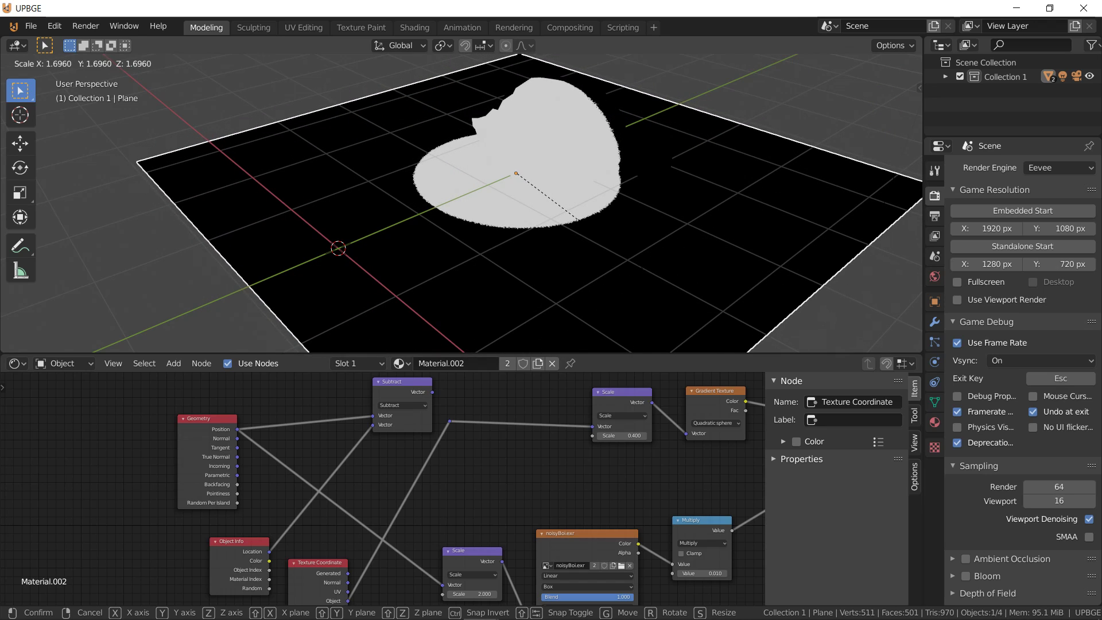
left_click(568, 212)
left_click(456, 575)
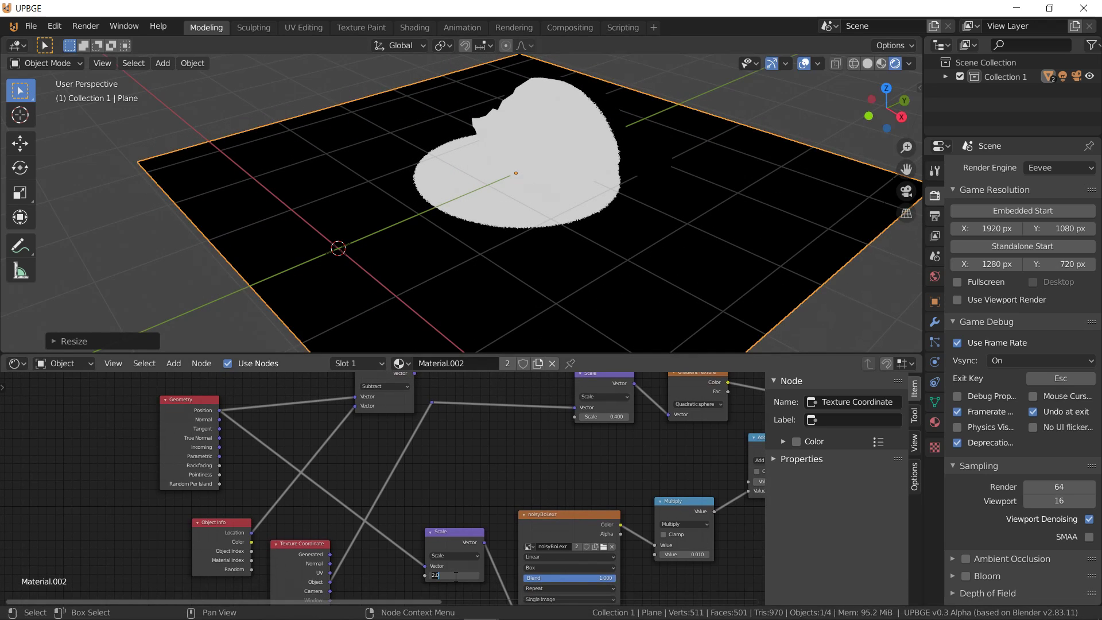
type("0.2")
key("Return")
Try moving the plane along global X and along global Y to test the noisier mask edge on the monkey
key("g")
key("x")
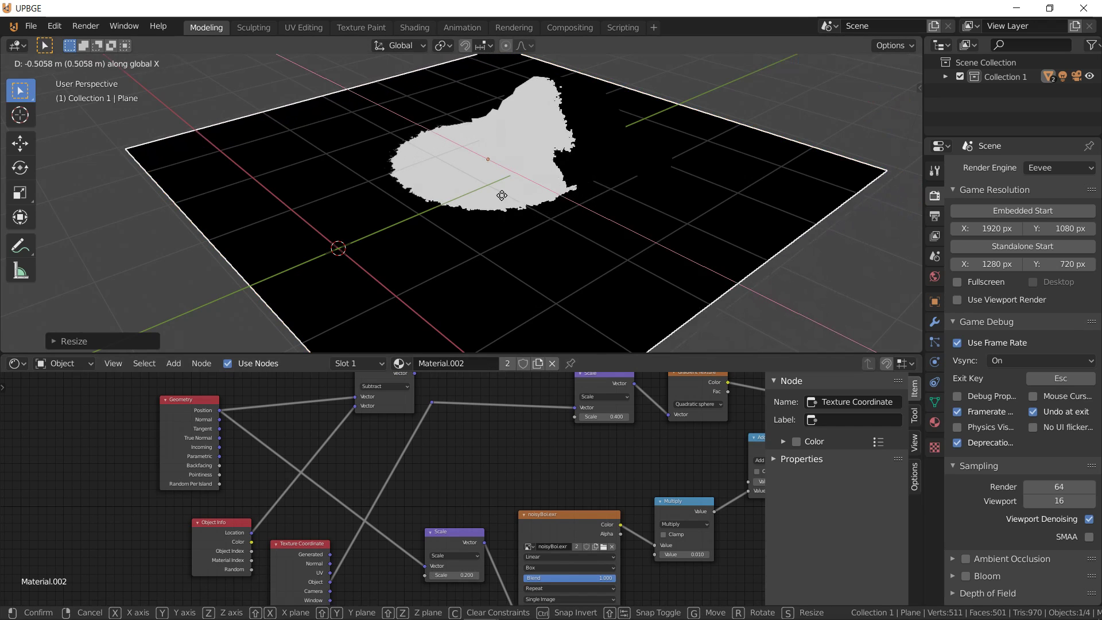
right_click(556, 225)
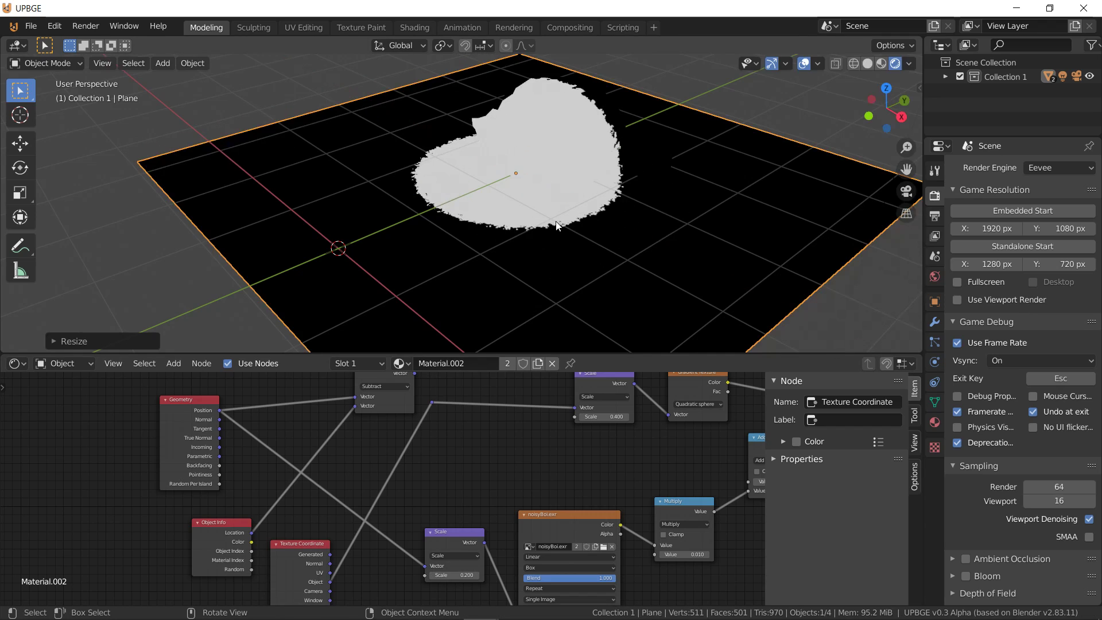
key("g")
key("y")
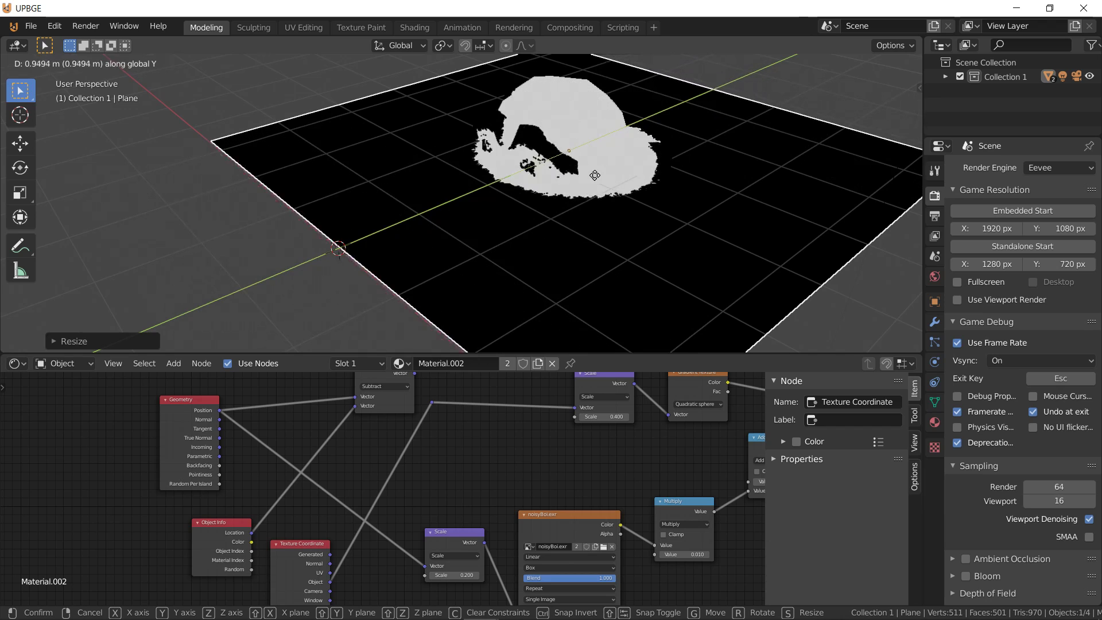
right_click(394, 261)
Delete the plane to inspect the monkey's mask alone, undo the deletion, and cancel a move along global X
middle_click_drag(475, 240, 394, 241)
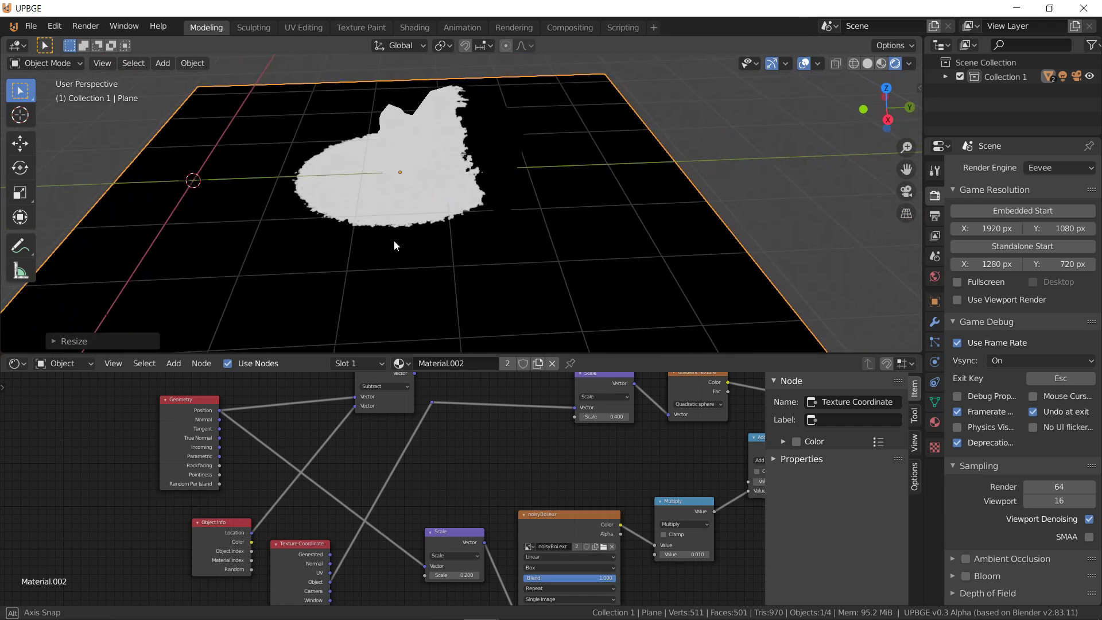
scroll(395, 240, "down", 3)
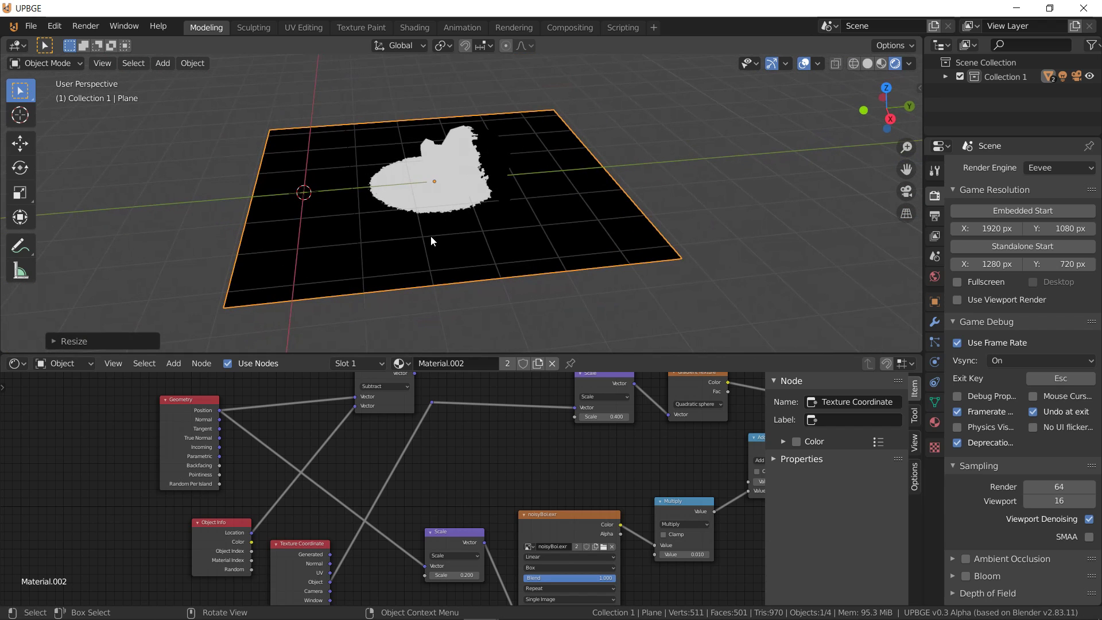
key("Delete")
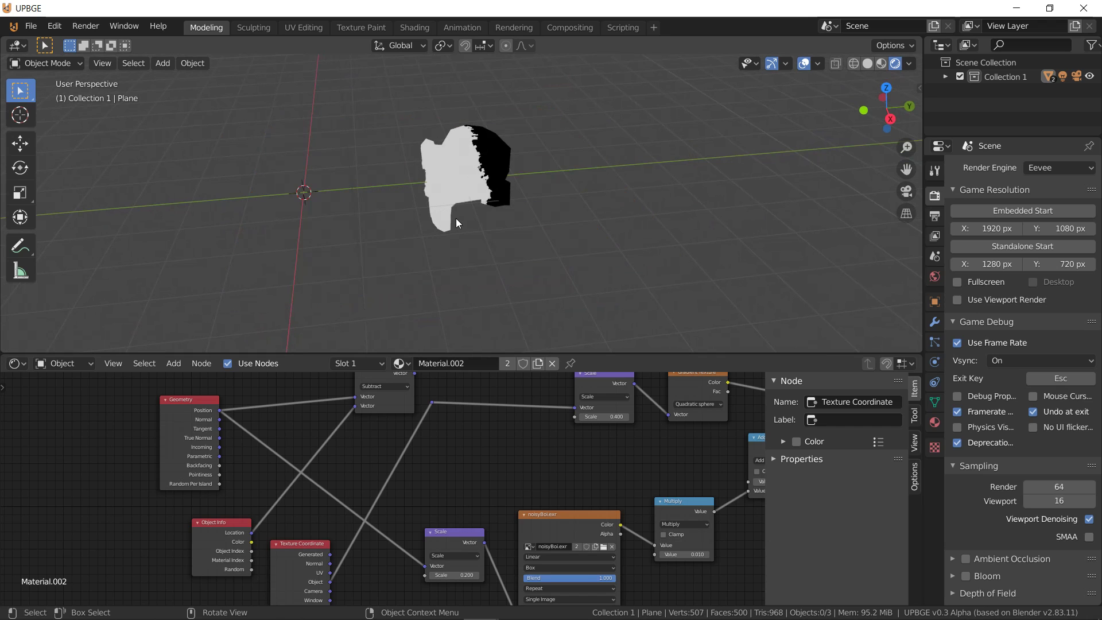
key("ctrl+z")
key("g")
key("x")
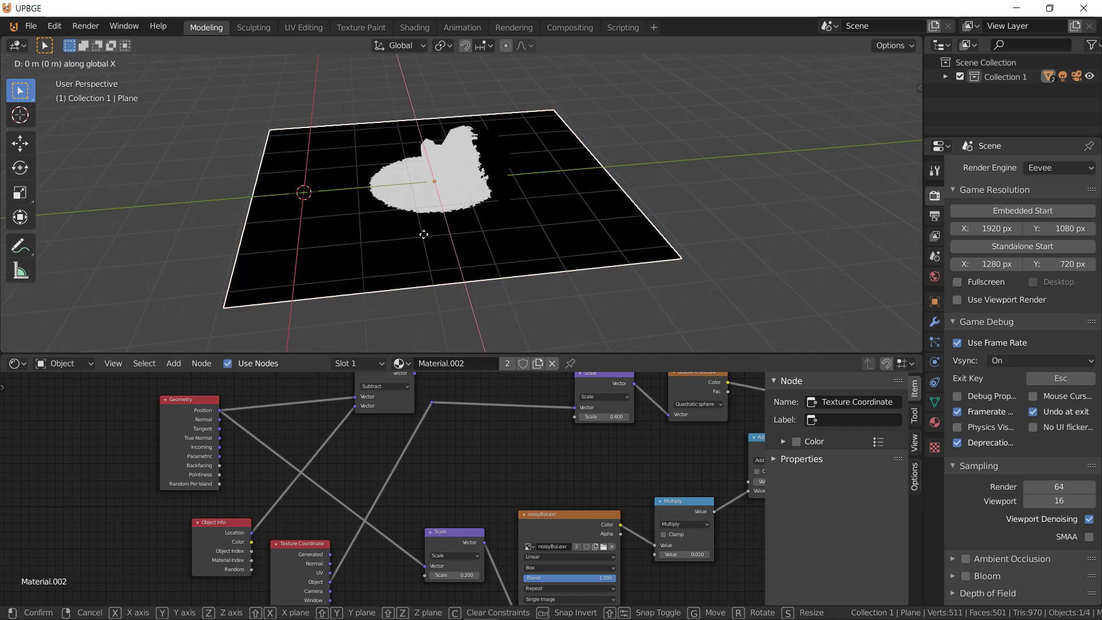
key("Escape")
Scale the plane up by about 1.6 to enlarge the mask sphere
key("s")
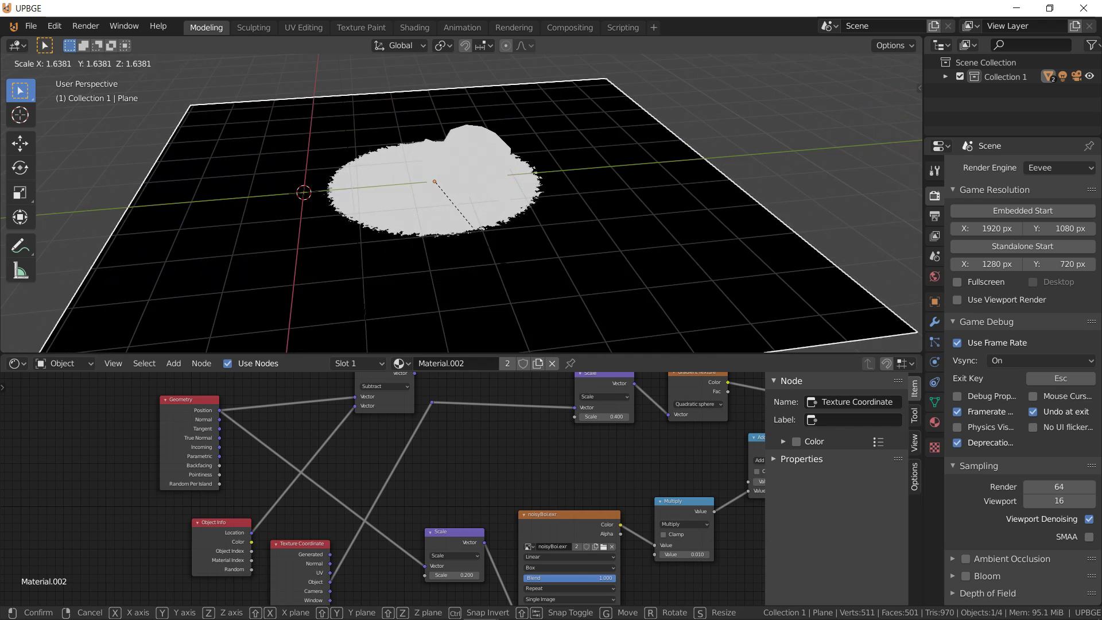
key("Return")
Move the plane in the negative global Y direction until the mask clears the monkey, and insert a Location keyframe at frame 1
key("g")
key("y")
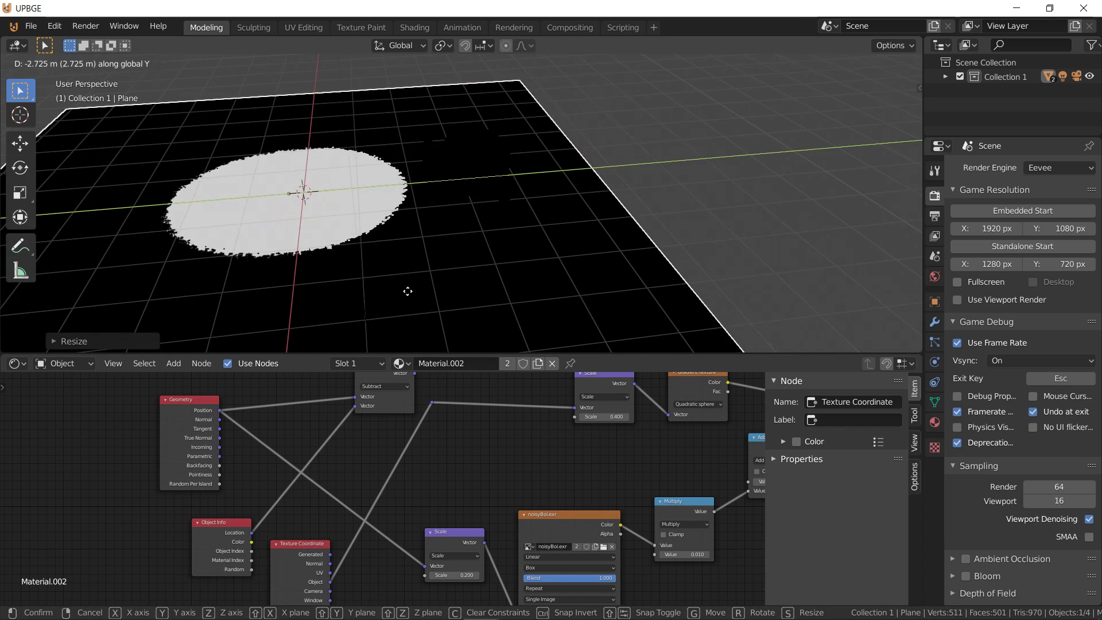
key("Return")
key("i")
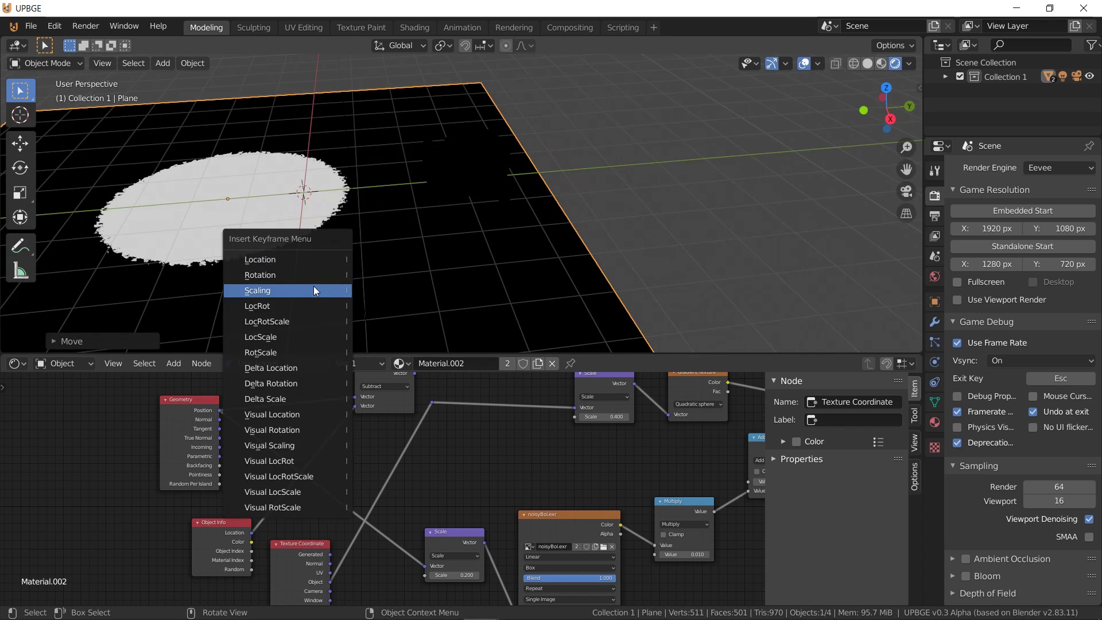
left_click(305, 263)
At frame 80, move the plane along global Y past the monkey, insert a Location keyframe, and return to frame 0
key("Right")
key("Right")
key("Right")
key("Right")
key("Right")
key("Right")
key("Right")
key("Right")
key("Right")
key("Right")
key("Right")
key("Right")
key("Right")
key("Right")
key("Right")
key("Right")
key("Right")
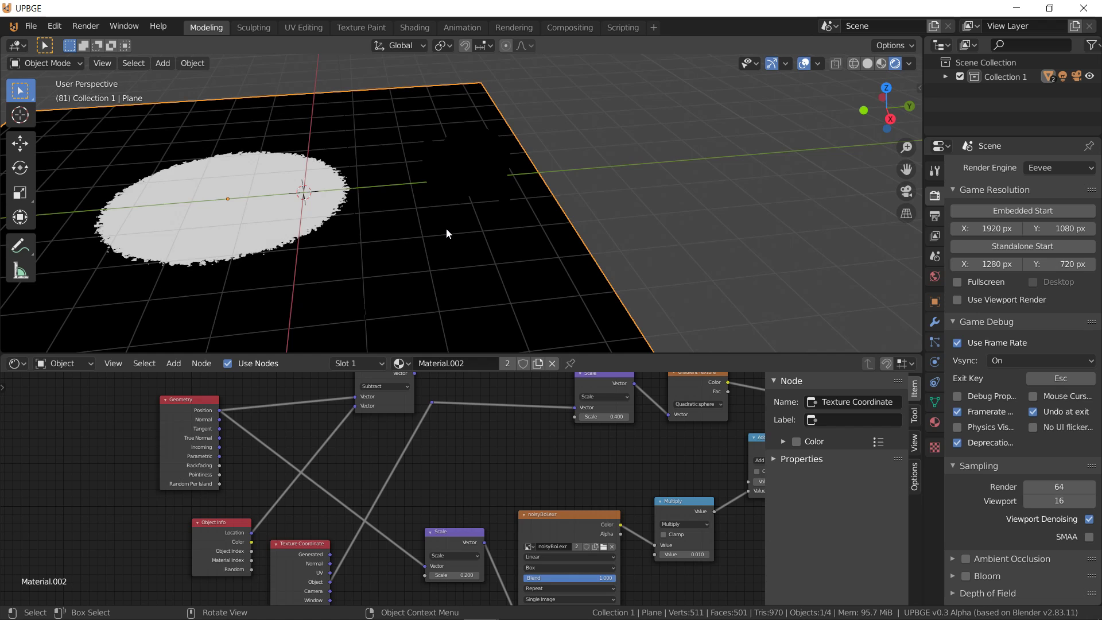
key("g")
key("y")
type("5")
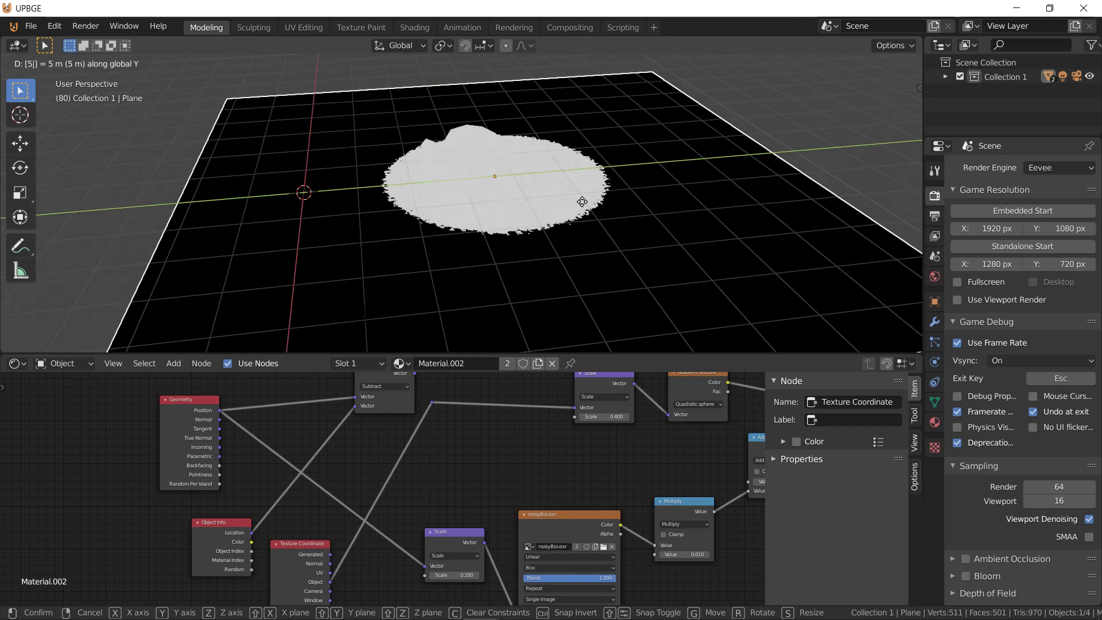
key("Return")
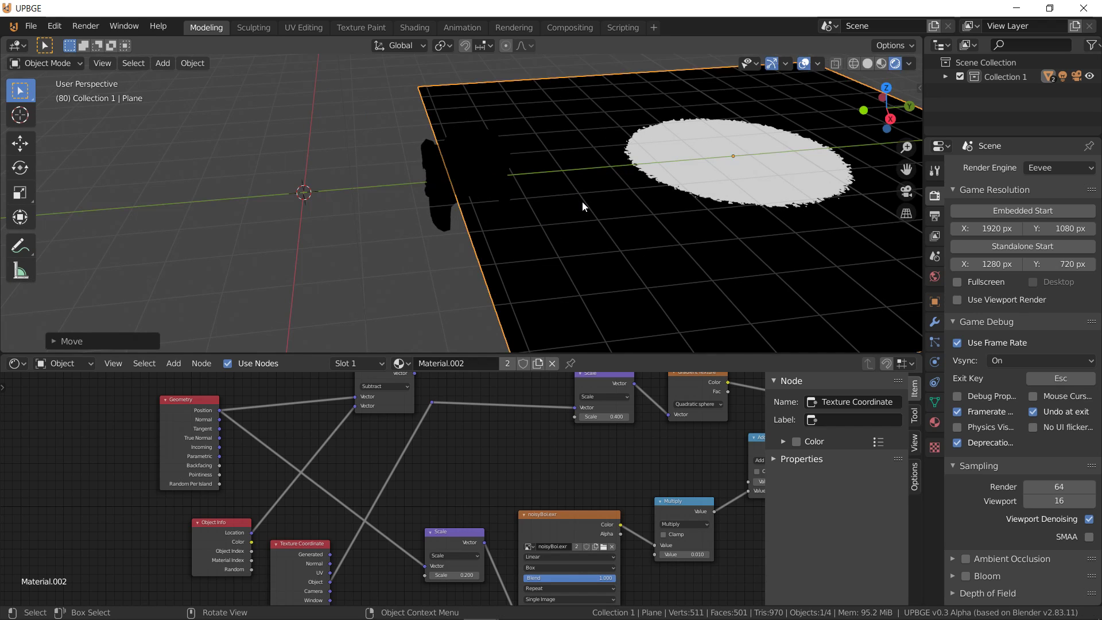
key("i")
left_click(582, 202)
key("Left")
key("Left")
key("Left")
key("Left")
key("Left")
key("Left")
key("Left")
key("Left")
key("Left")
key("Left")
key("Left")
key("Left")
key("Left")
key("Left")
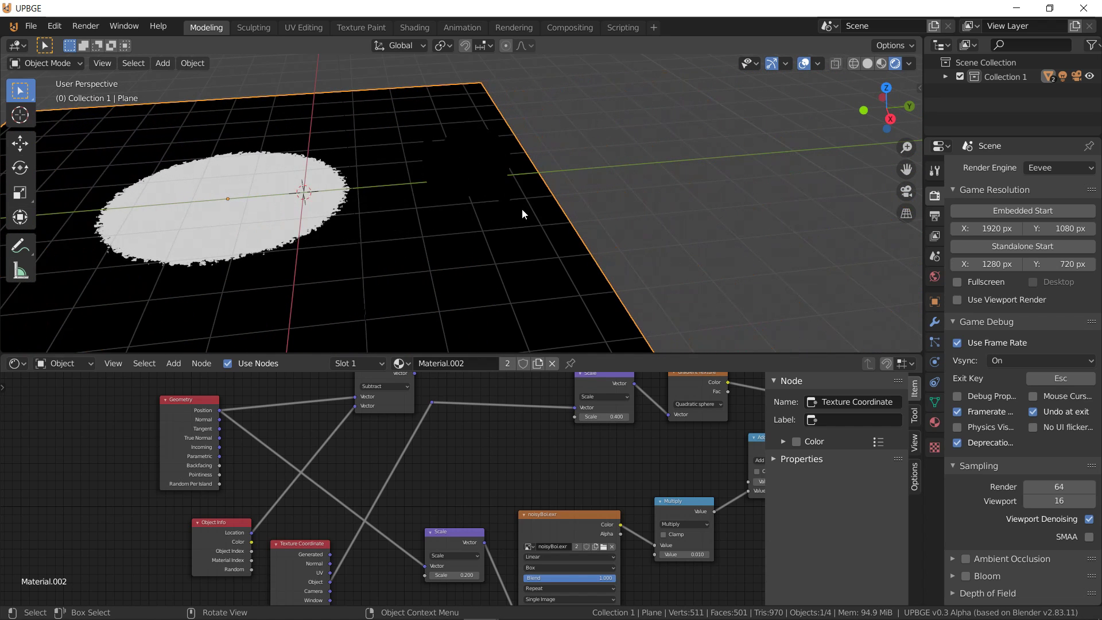
Hide the plane, and delete the Emission node from the monkey's material
key("h")
left_click(467, 173)
middle_click_drag(482, 466, 200, 440)
middle_click_drag(503, 453, 179, 518)
scroll(363, 486, "up", 2)
left_click(404, 463)
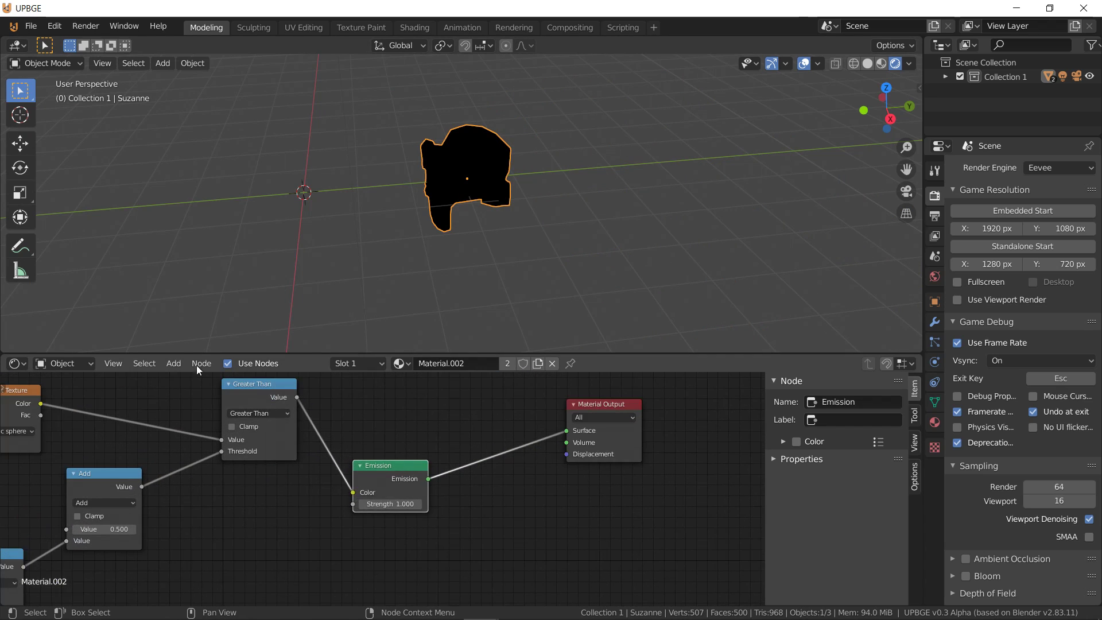
key("x")
Add a Principled BSDF node before the Material Output and connect the Greater Than value to its Alpha input
left_click(174, 363)
mouse_move(195, 430)
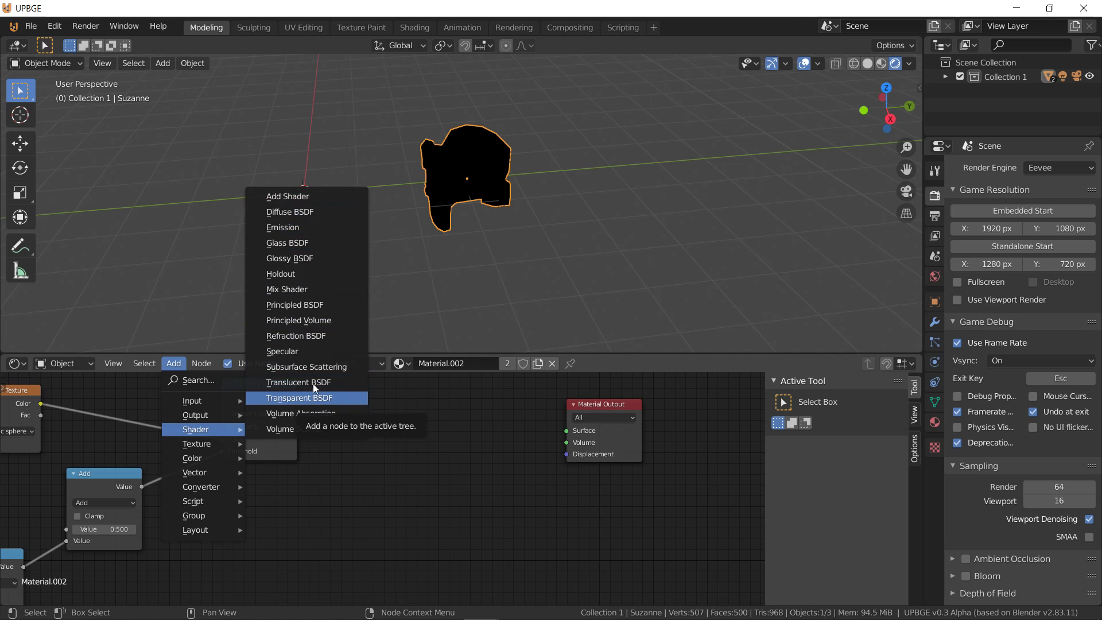
left_click(295, 304)
left_click(383, 373)
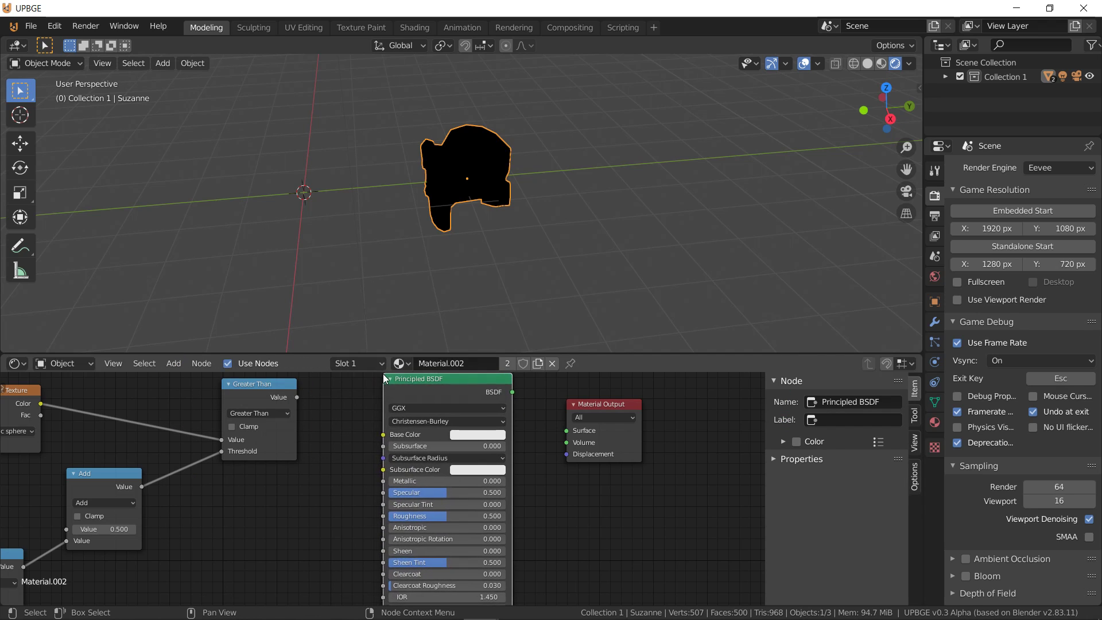
scroll(316, 453, "down", 3)
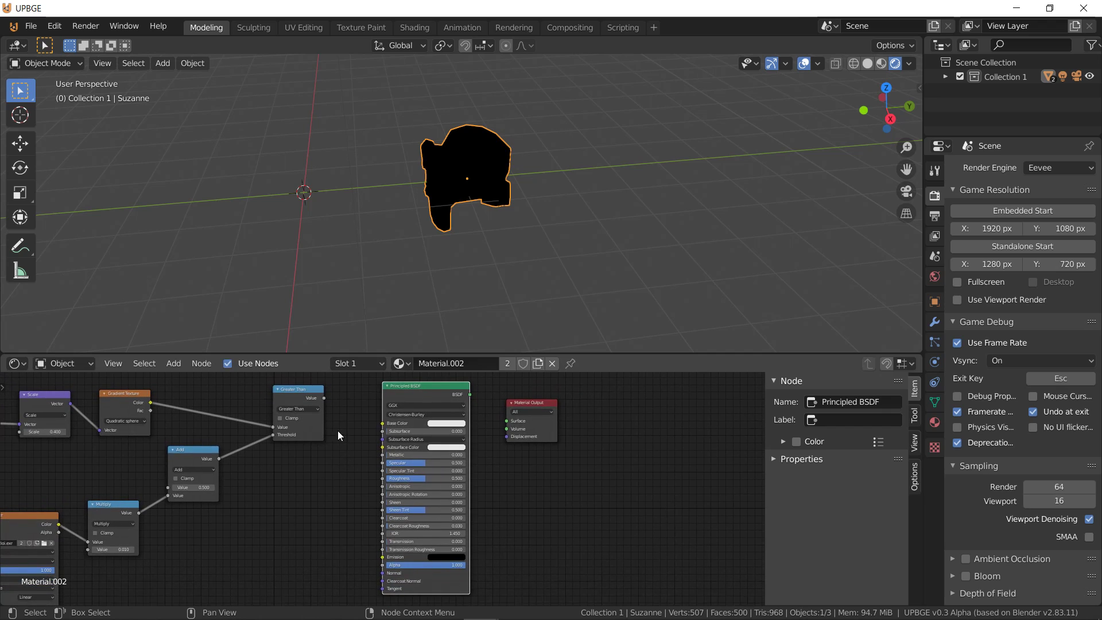
left_click_drag(324, 398, 383, 565)
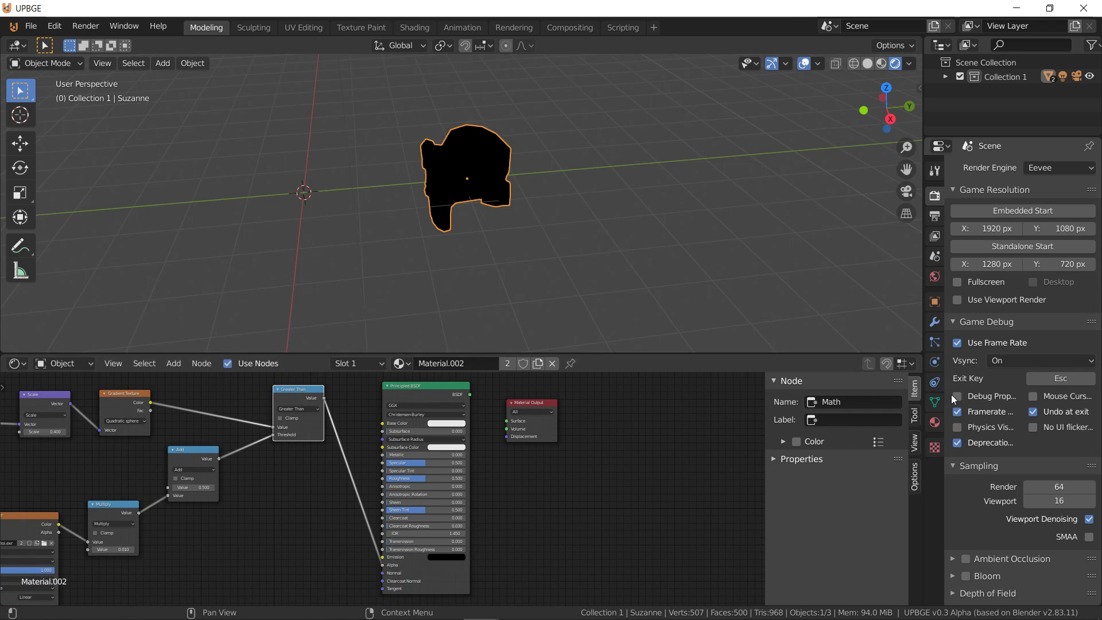
Set the material's blend mode to Alpha Clip and connect the Principled BSDF to the Material Output's Surface input
left_click(939, 423)
left_click(1060, 394)
left_click(1062, 427)
left_click(1072, 408)
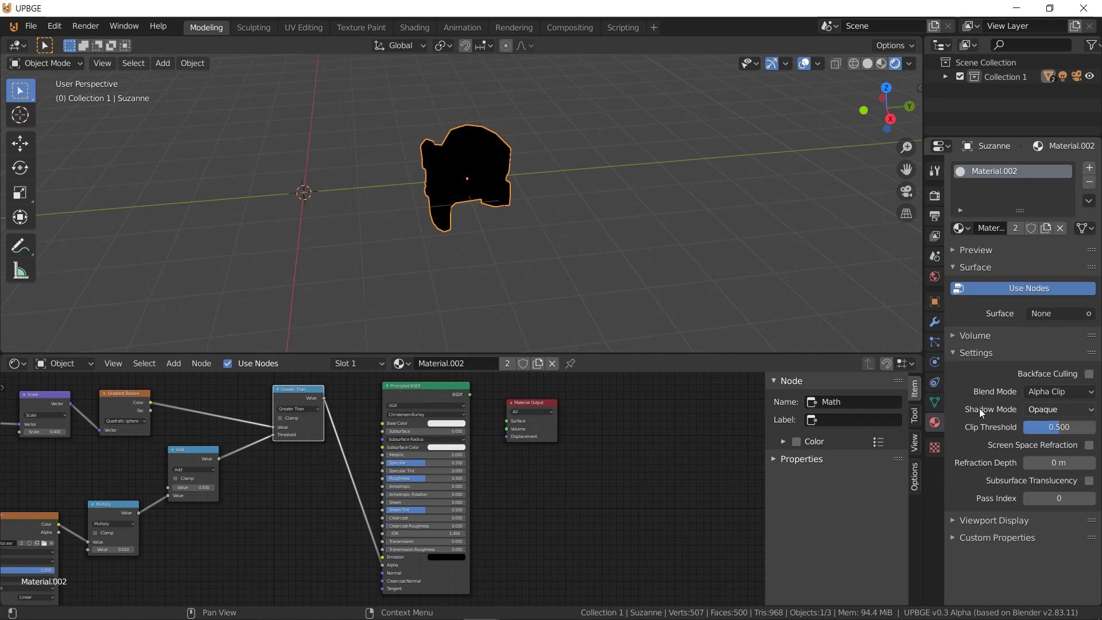
left_click_drag(473, 393, 507, 421)
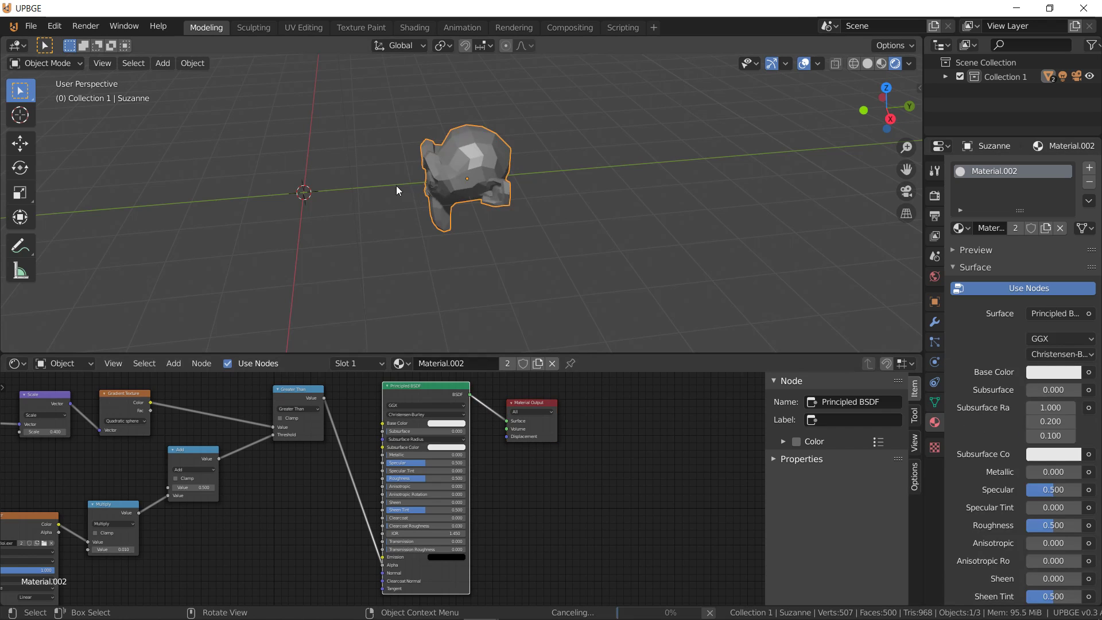
Apply smooth shading to the monkey
scroll(440, 186, "up", 3)
middle_click_drag(438, 188, 456, 186)
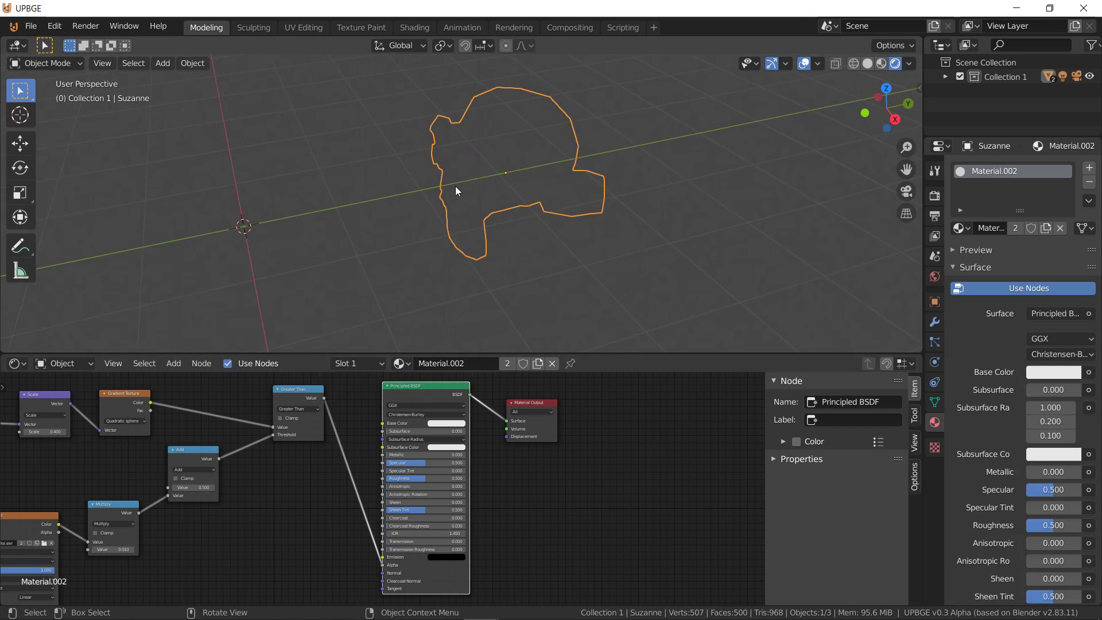
left_click(192, 63)
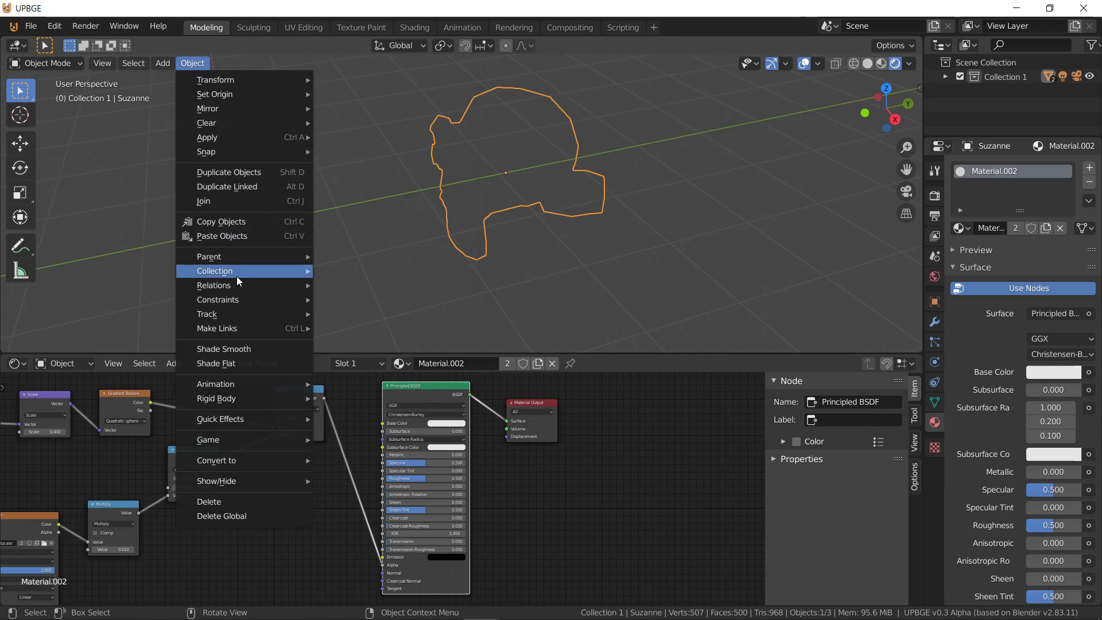
left_click(253, 351)
Examine the monkey's animated dissolve edge from several angles at different frames
middle_click_drag(425, 206, 454, 198)
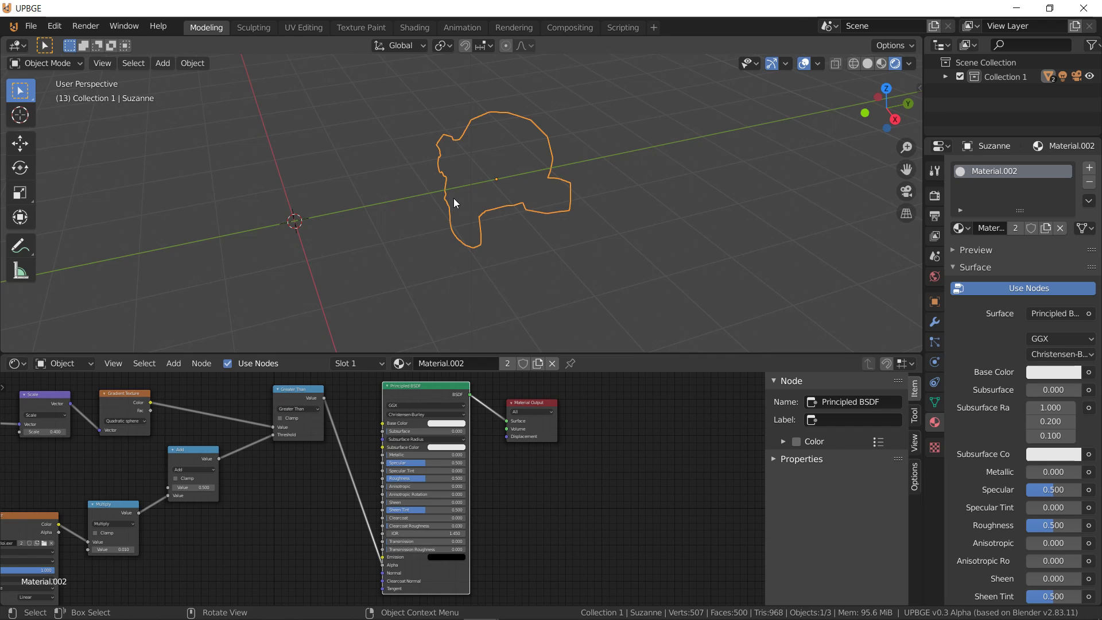
middle_click_drag(453, 198, 479, 222)
scroll(478, 222, "up", 2)
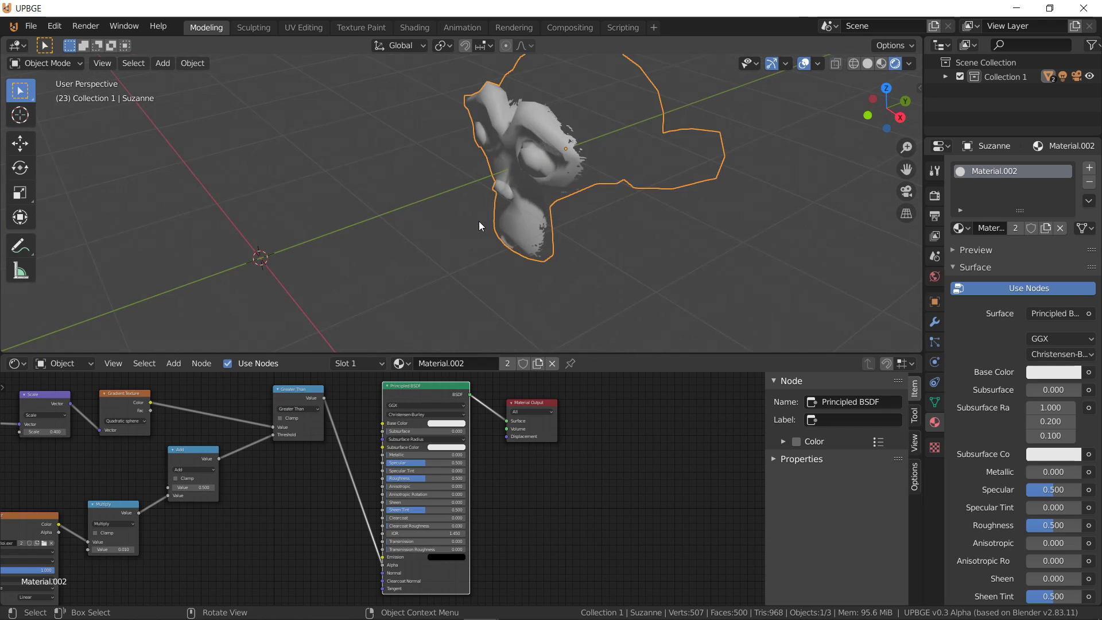
middle_click_drag(537, 215, 414, 222)
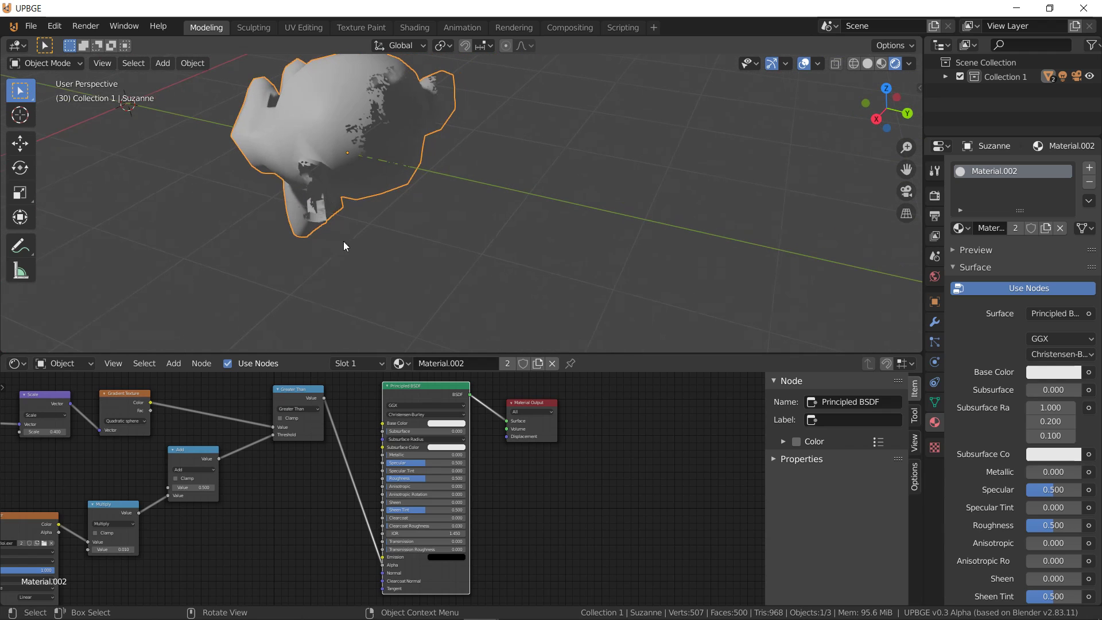
middle_click_drag(337, 241, 448, 247)
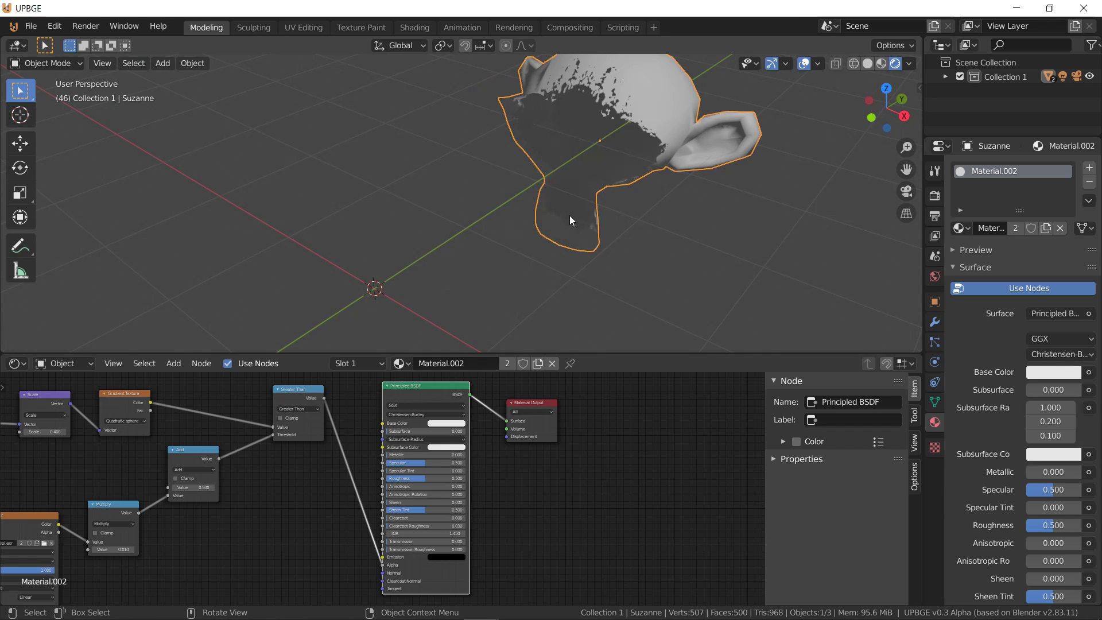
mouse_move(570, 215)
middle_mouse_down()
mouse_move(466, 222)
mouse_move(571, 232)
middle_mouse_up()
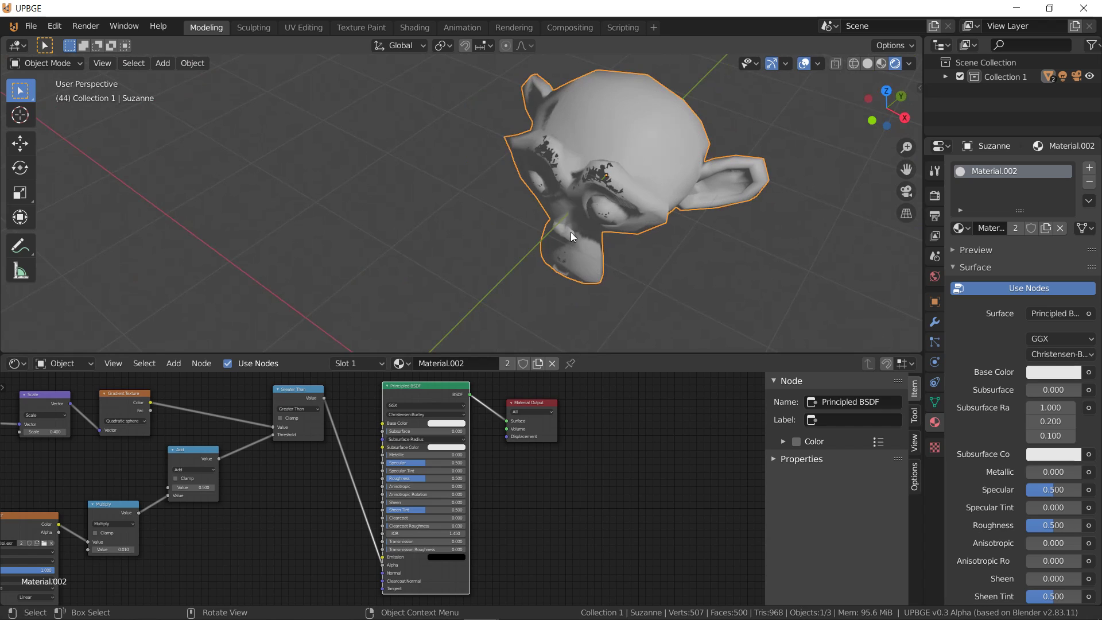
middle_click_drag(571, 232, 516, 225)
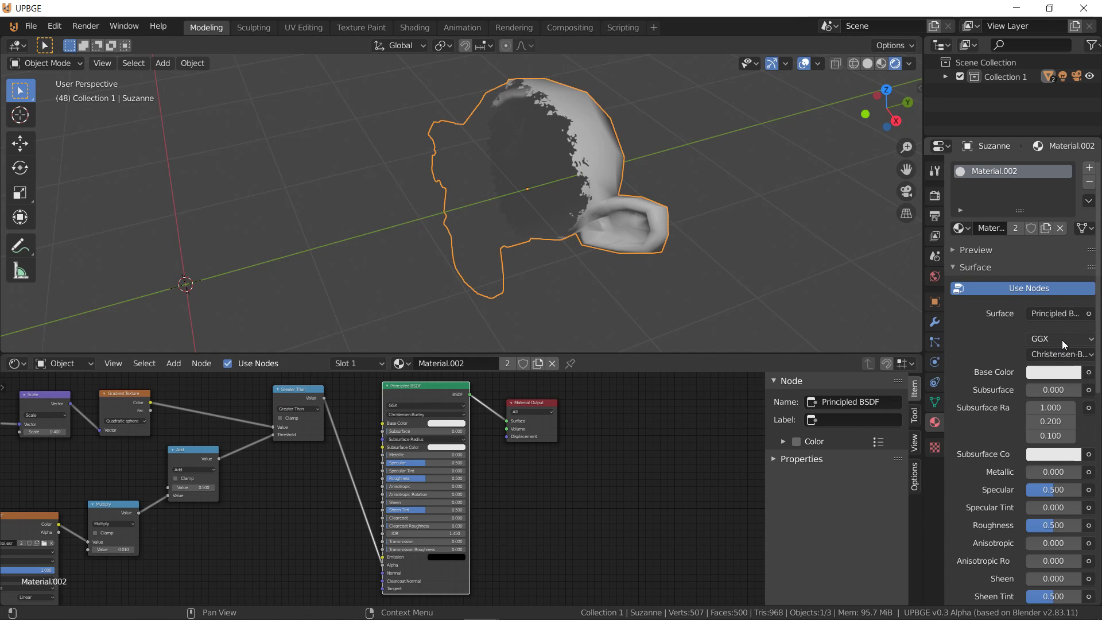
Try the Alpha Blend mode with Show Backface disabled, and check the dissolve across nearby frames
scroll(1033, 356, "down", 15)
left_click(1049, 450)
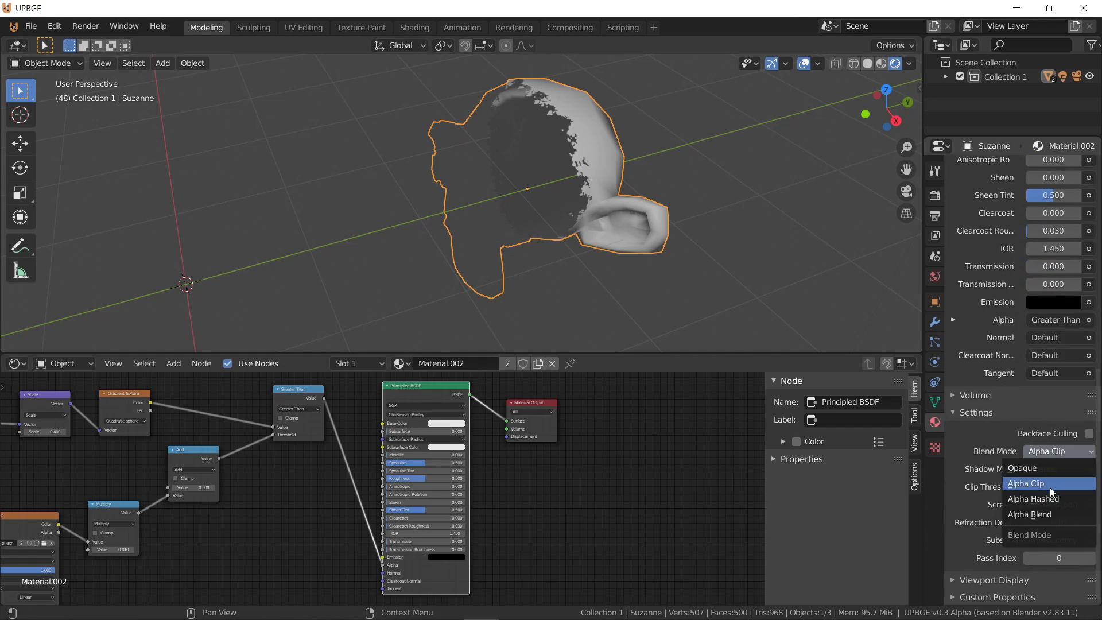
left_click(1049, 514)
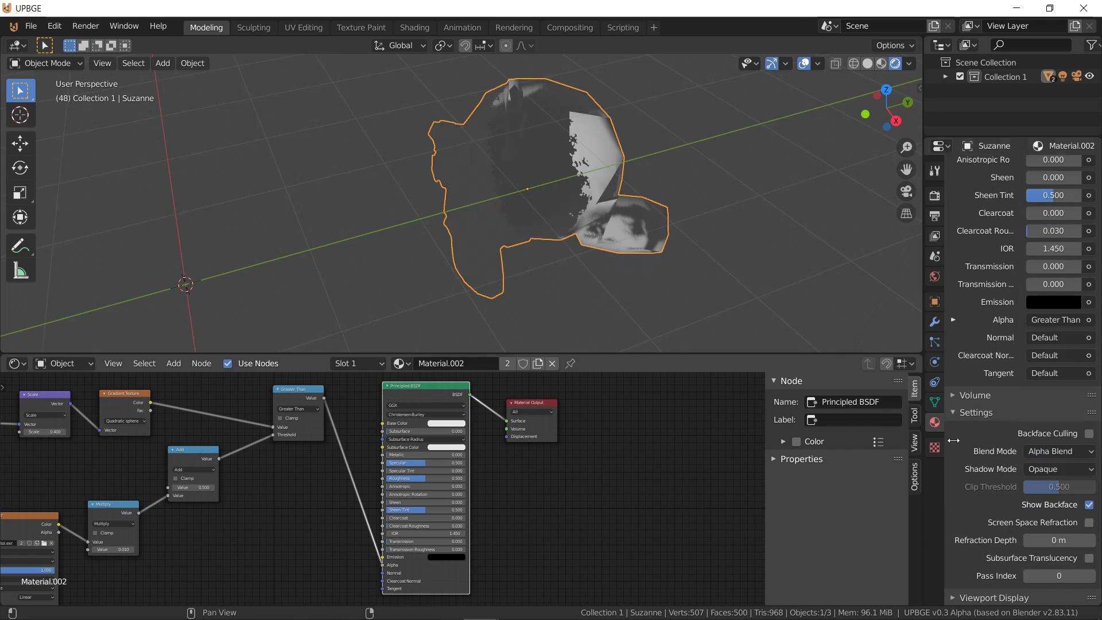
left_click(1089, 506)
key("Left")
key("Left")
key("Left")
key("Left")
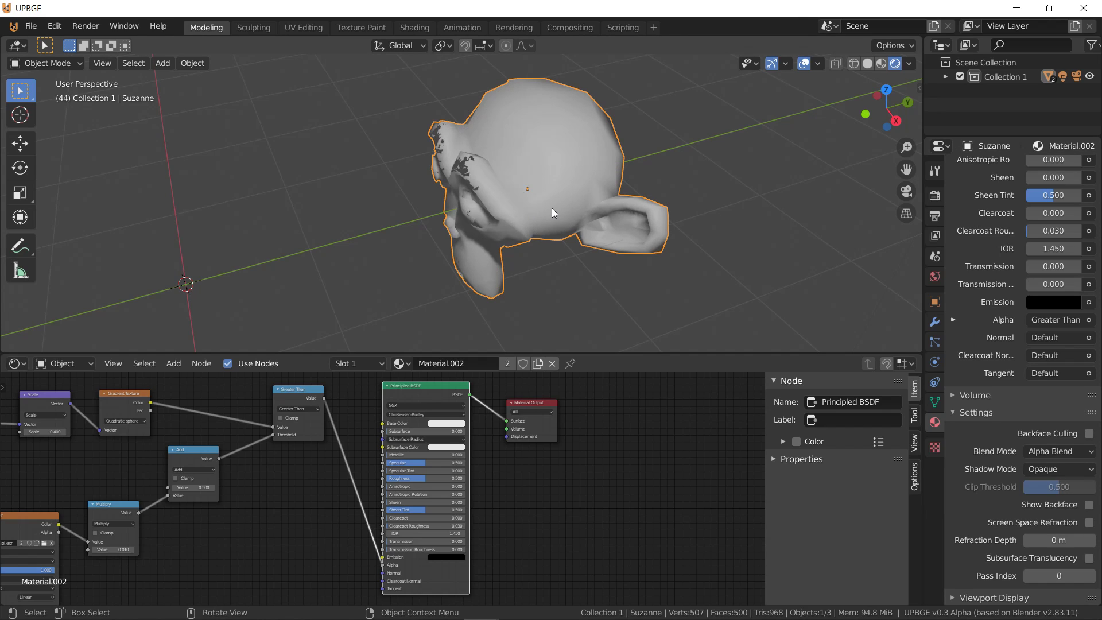
key("Right")
key("Right")
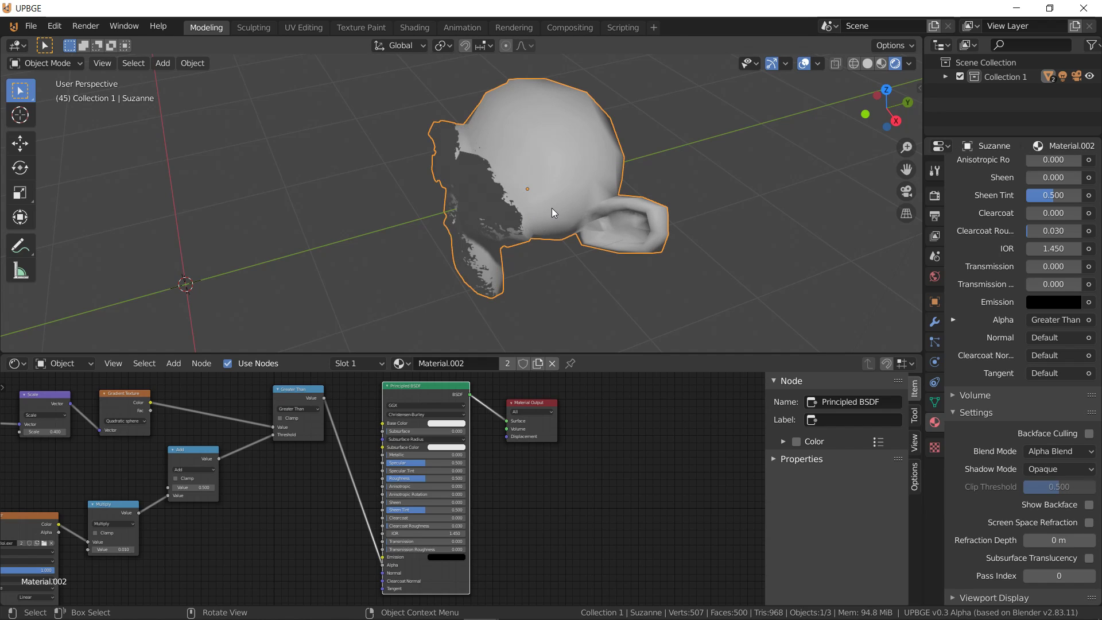
Set the material's blend mode back to Alpha Clip and check the dissolve up to frame 50
left_click(1046, 452)
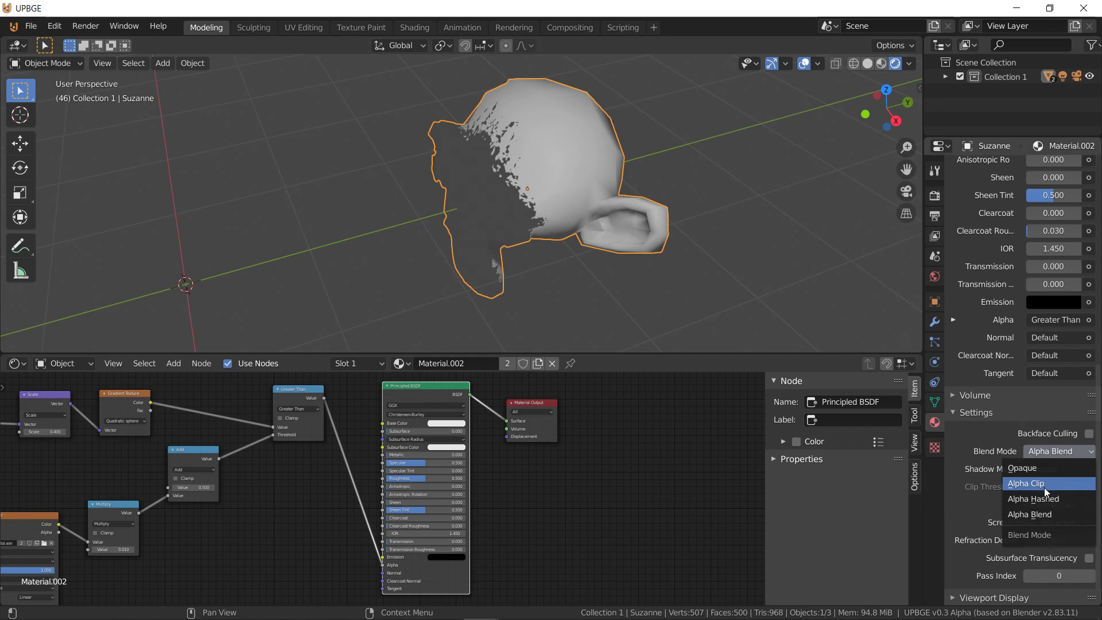
left_click(1045, 486)
key("Right")
key("Right")
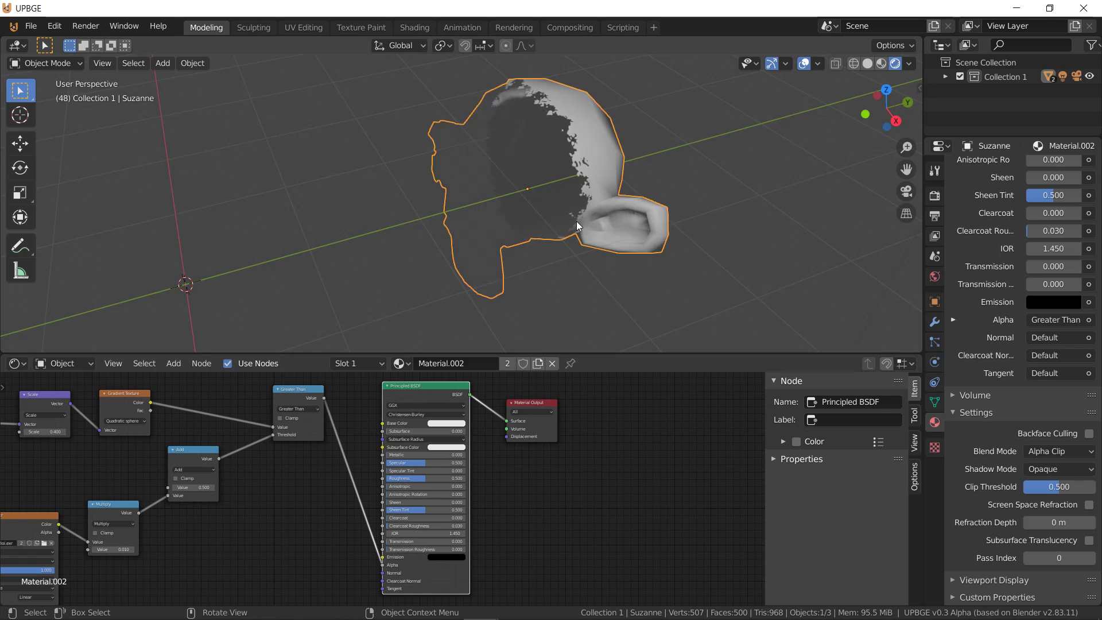
key("Right")
key("Right")
key("Right")
key("Right")
key("Right")
key("Right")
key("Right")
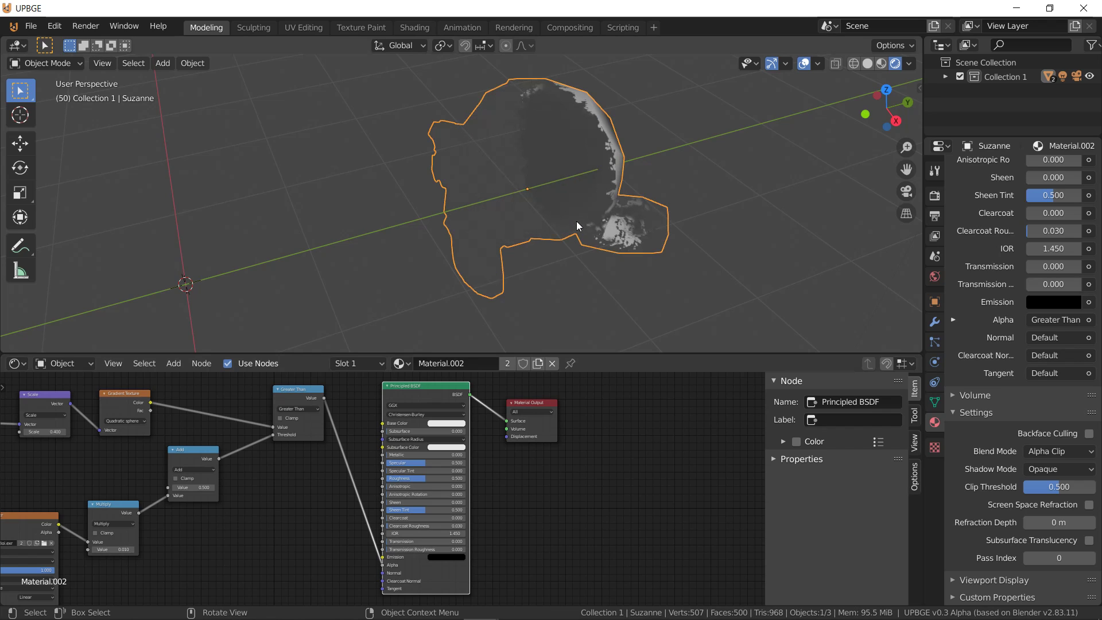